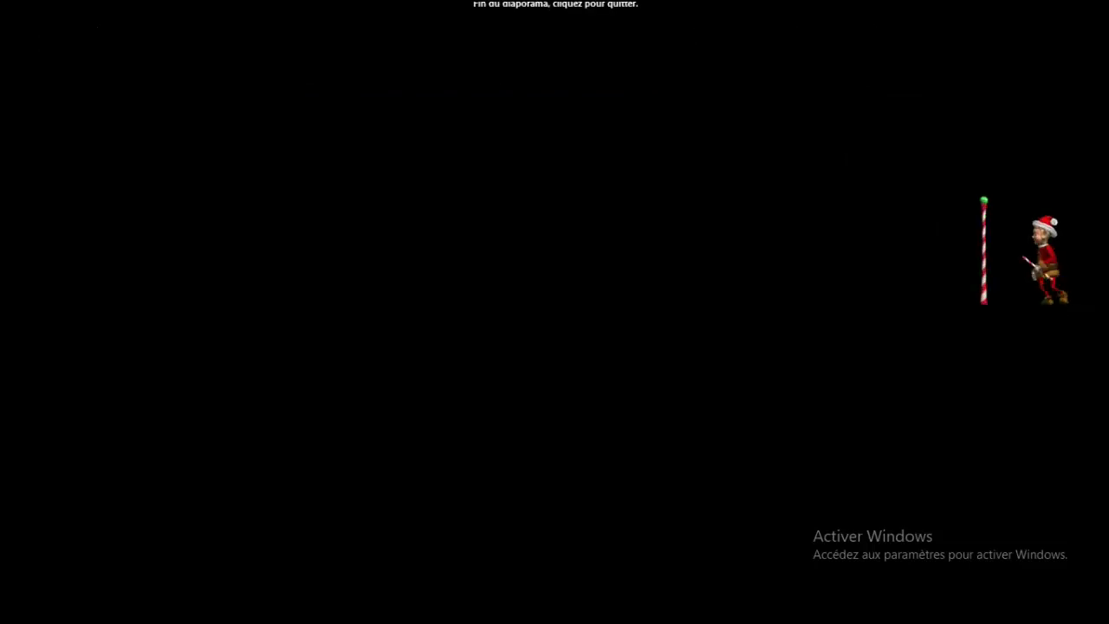
# Exit the finished slideshow back to the PowerPoint editing view
pyautogui.click(1031, 426)
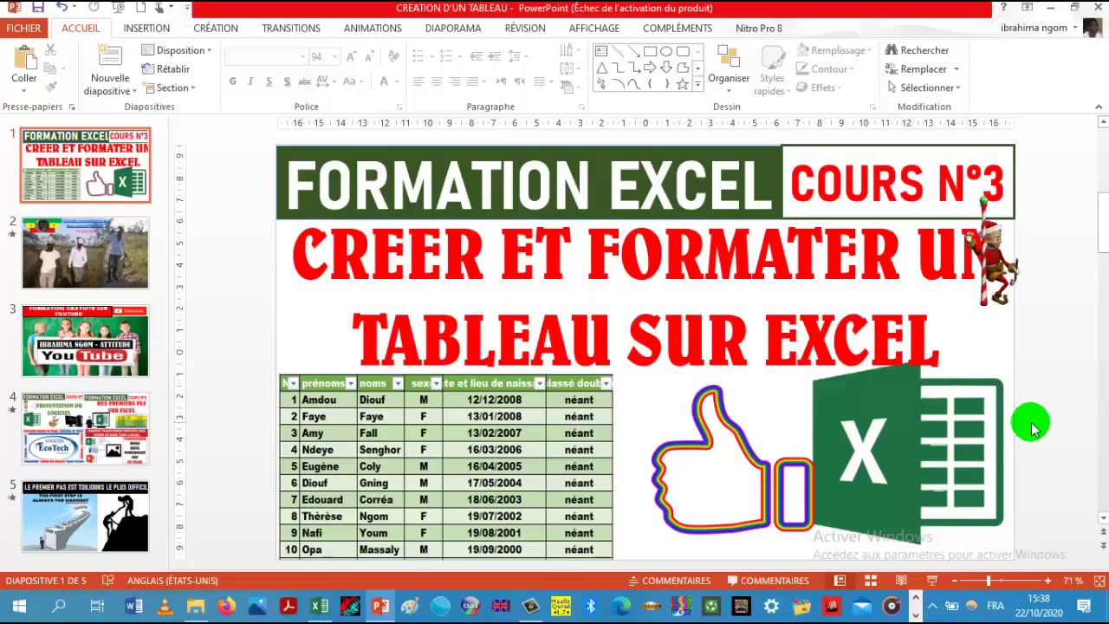
# Bring the Excel workbook forward, preview the Feuil1 and Feuil2 tables, then go to empty Feuil3
pyautogui.click(324, 610)
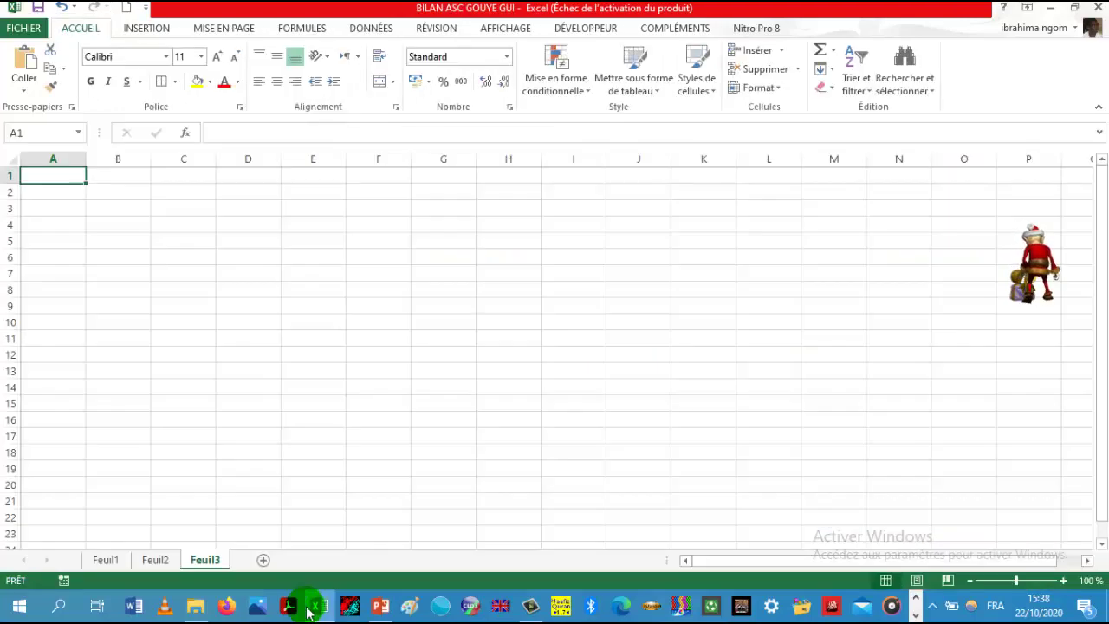
pyautogui.click(312, 609)
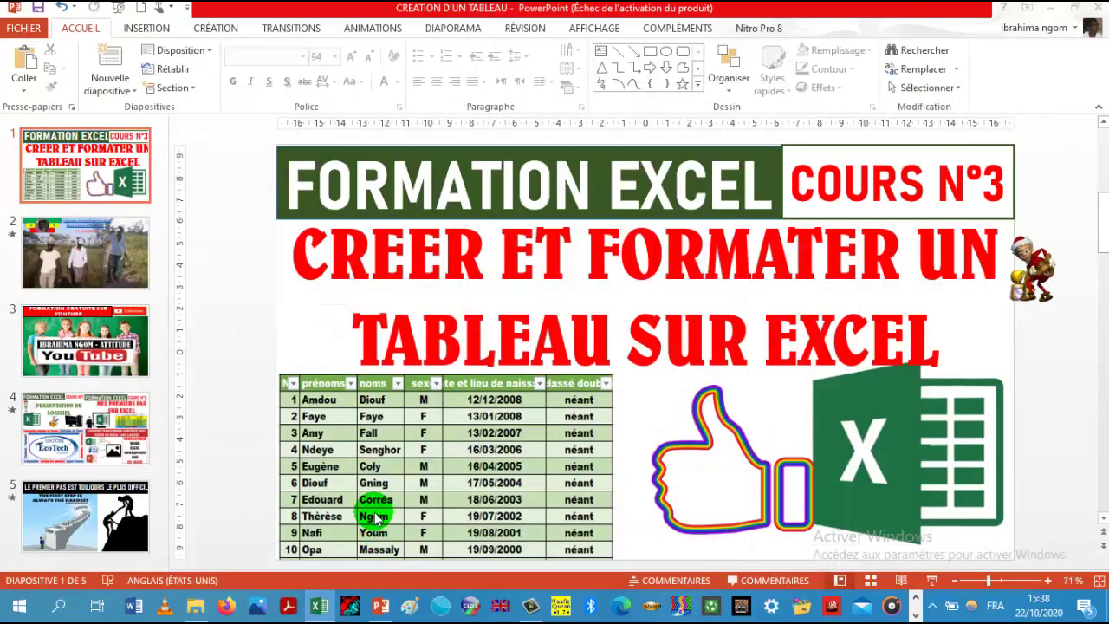
pyautogui.click(330, 608)
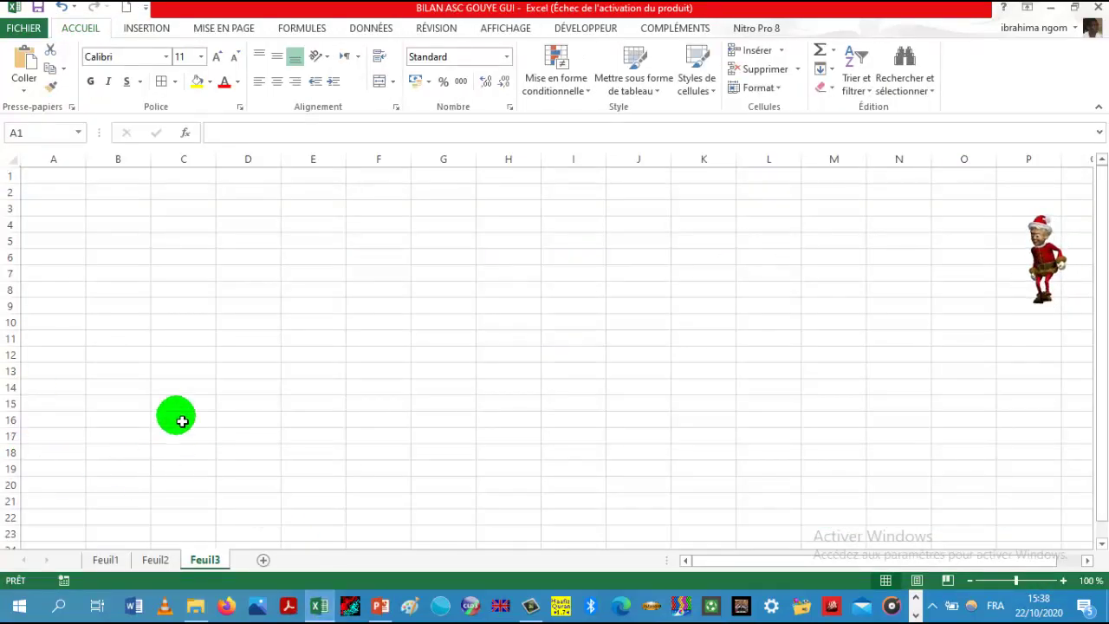
pyautogui.click(105, 559)
pyautogui.click(146, 562)
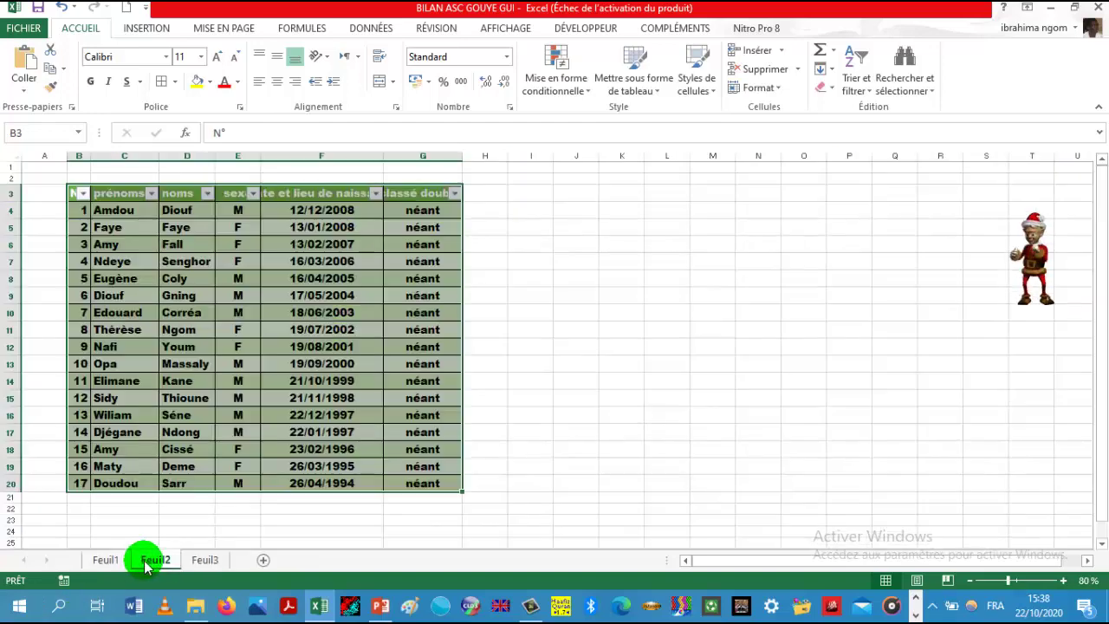
pyautogui.click(200, 562)
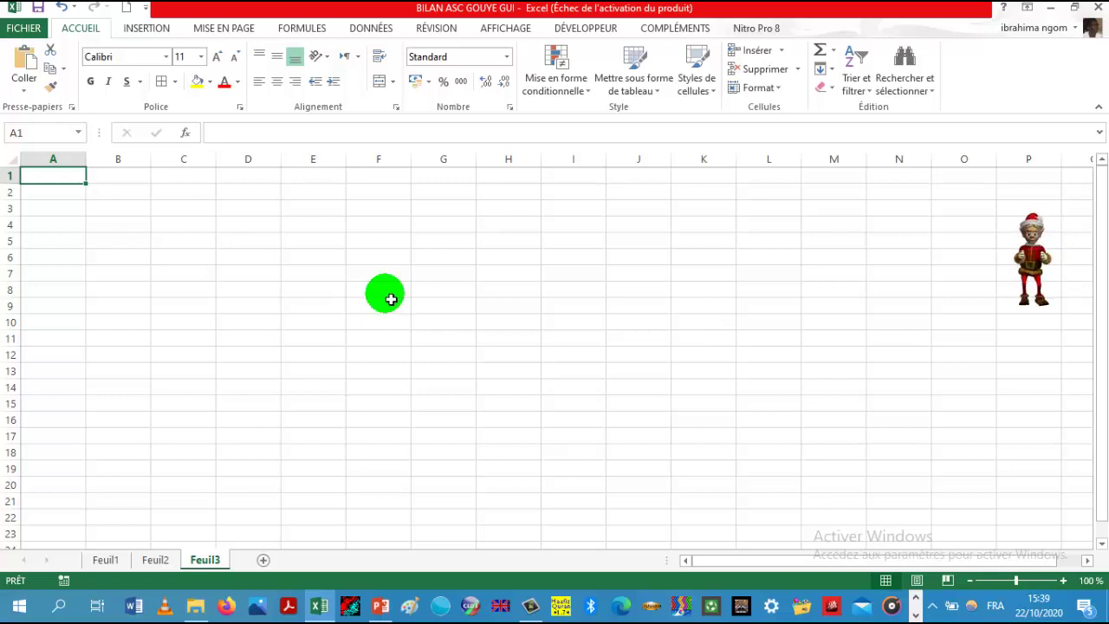
# Enter the headers N°, Prénom, Nom, date de naissance, lieu de naissance and sex across B3:G3
pyautogui.click(119, 207)
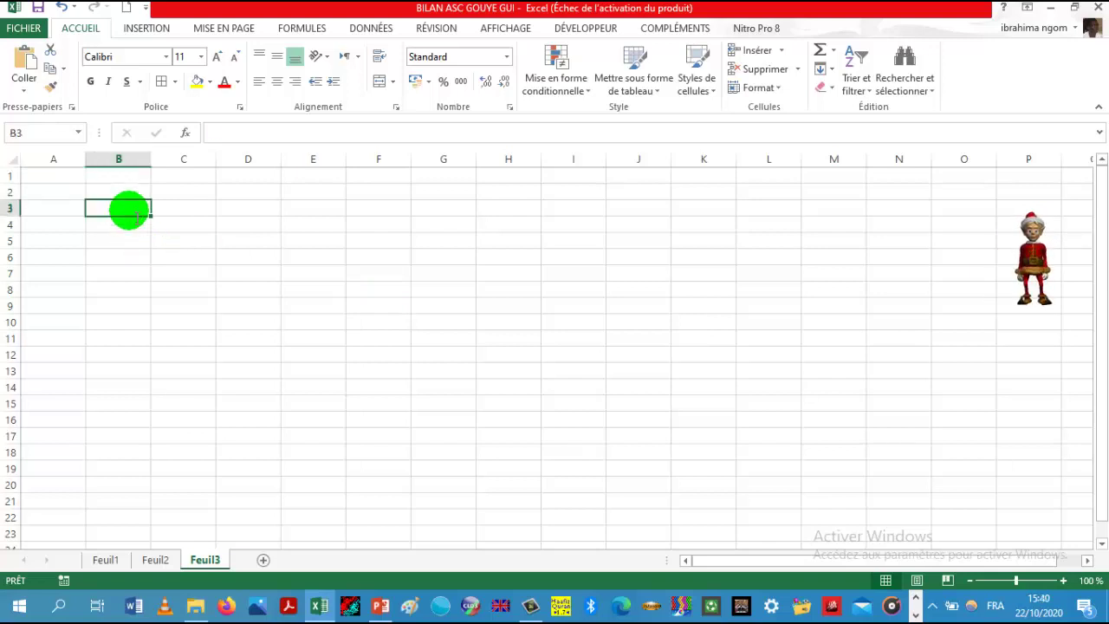
pyautogui.write('N°')
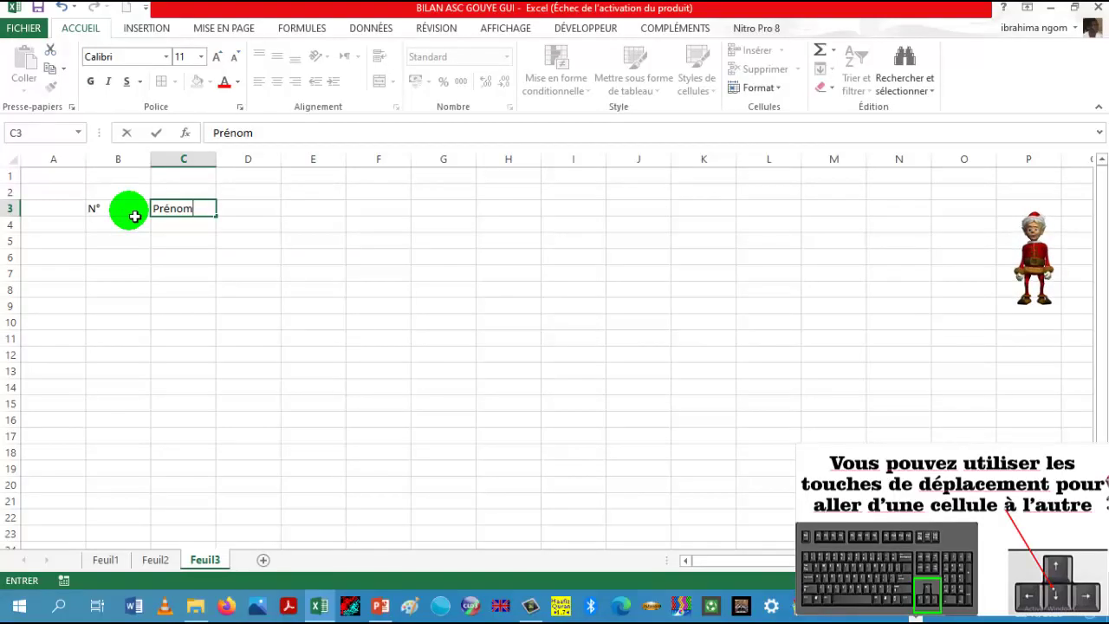
pyautogui.press('Right')
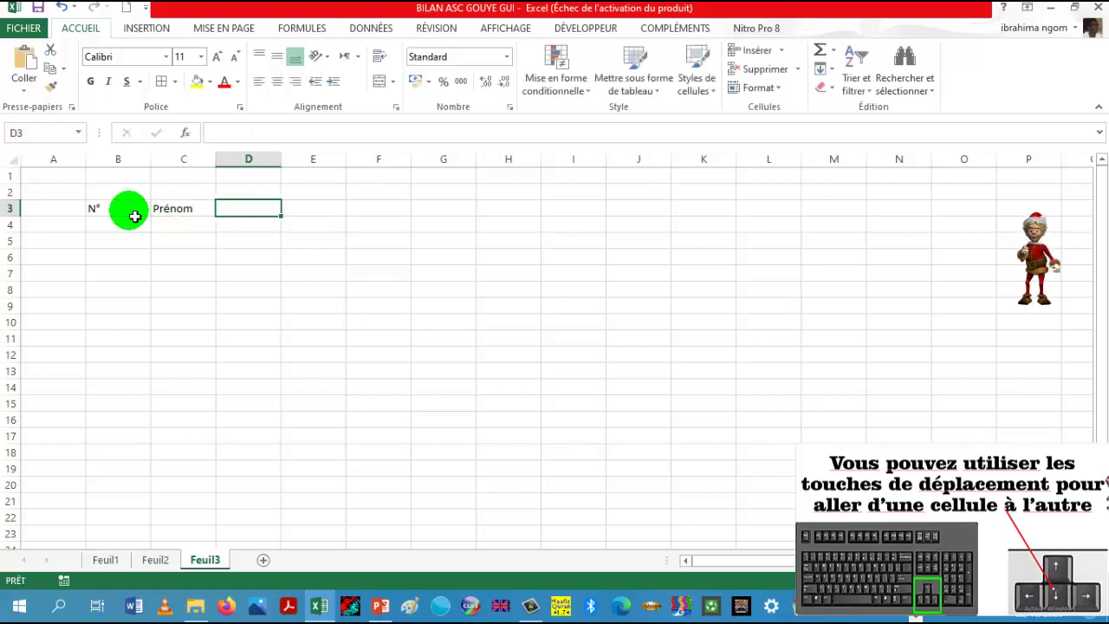
pyautogui.write('N')
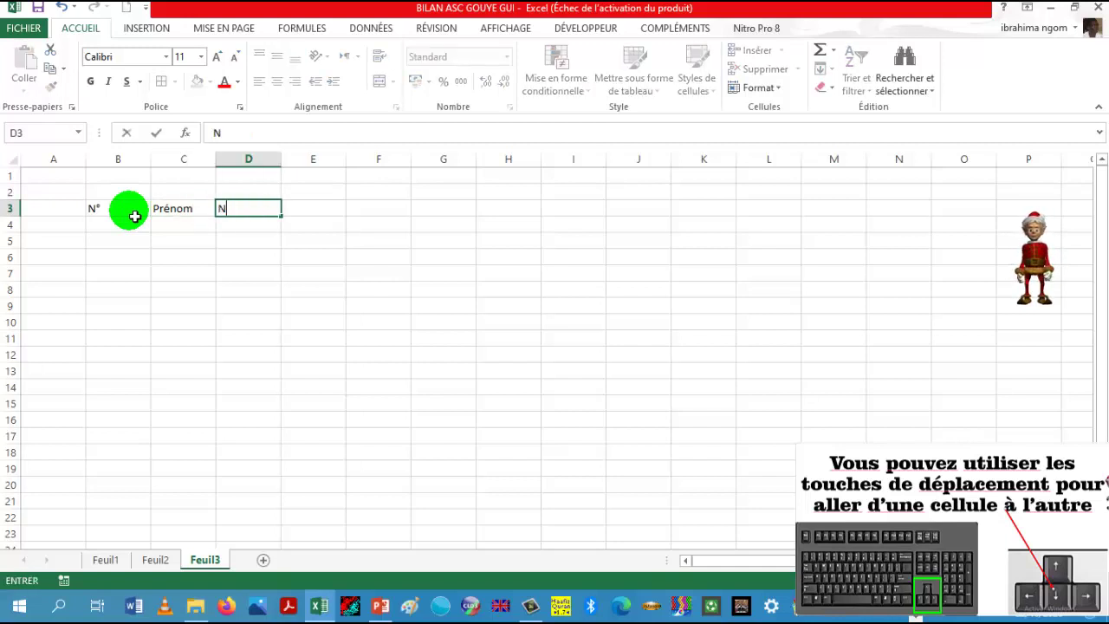
pyautogui.write('om')
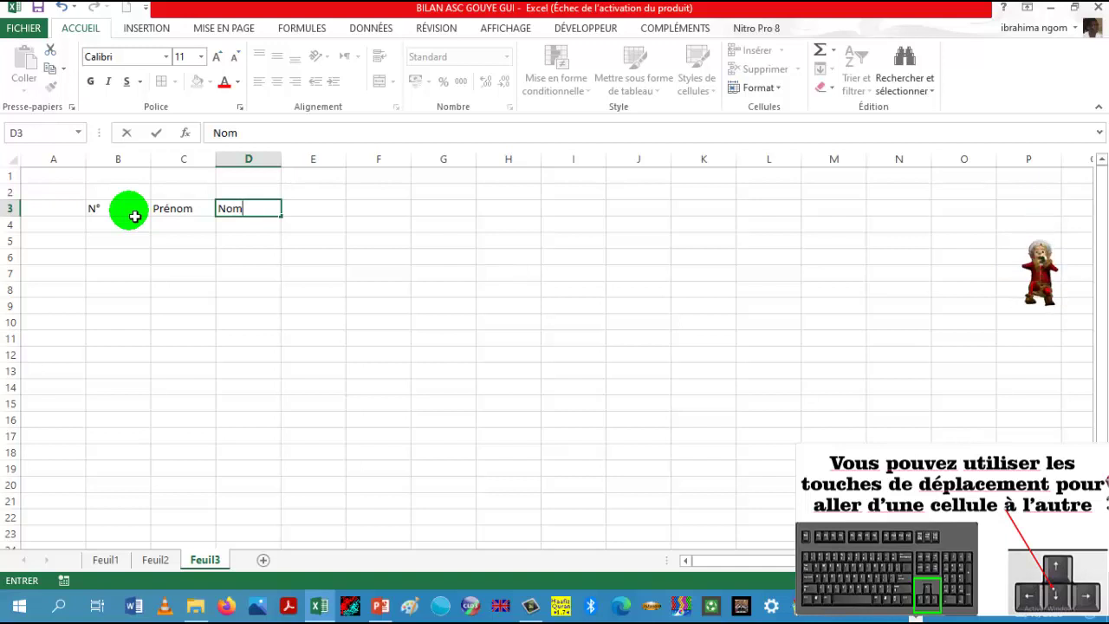
pyautogui.press('Right')
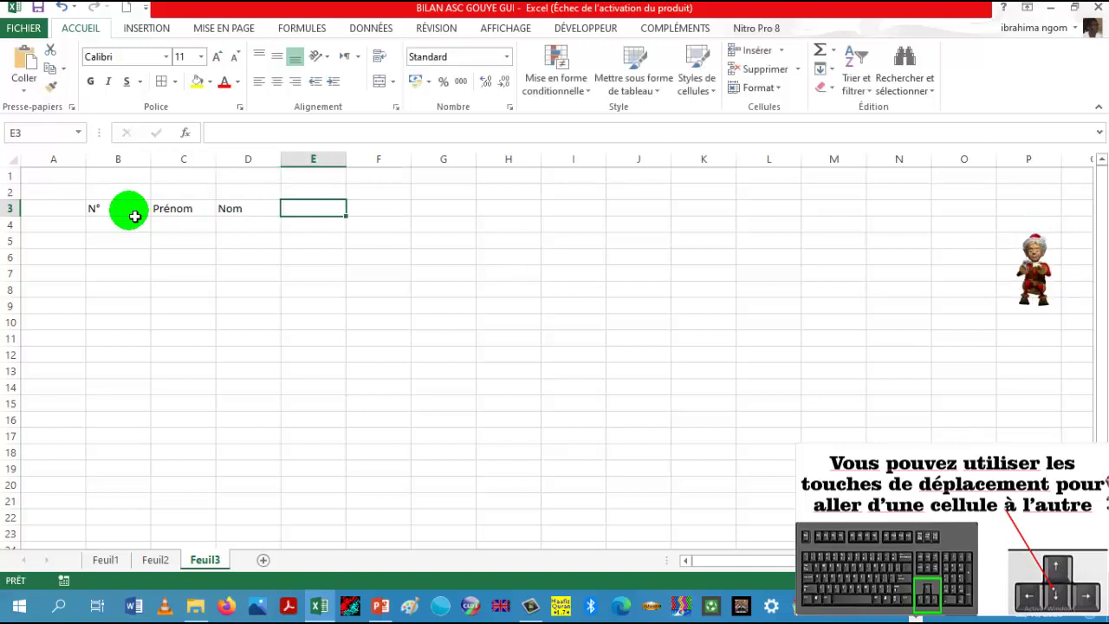
pyautogui.write('da')
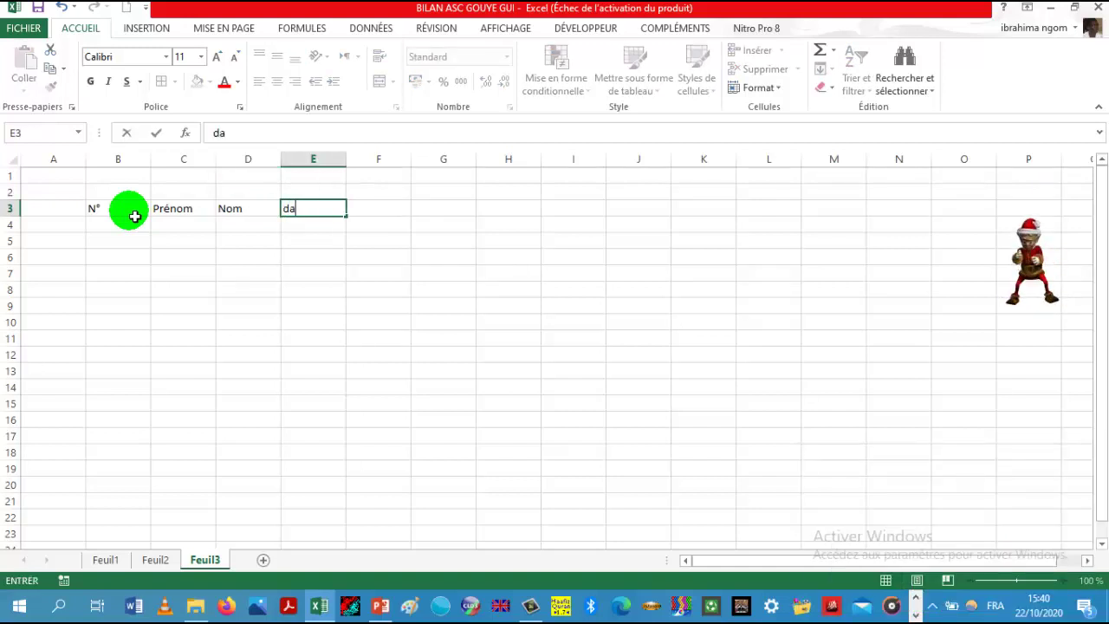
pyautogui.write('te ')
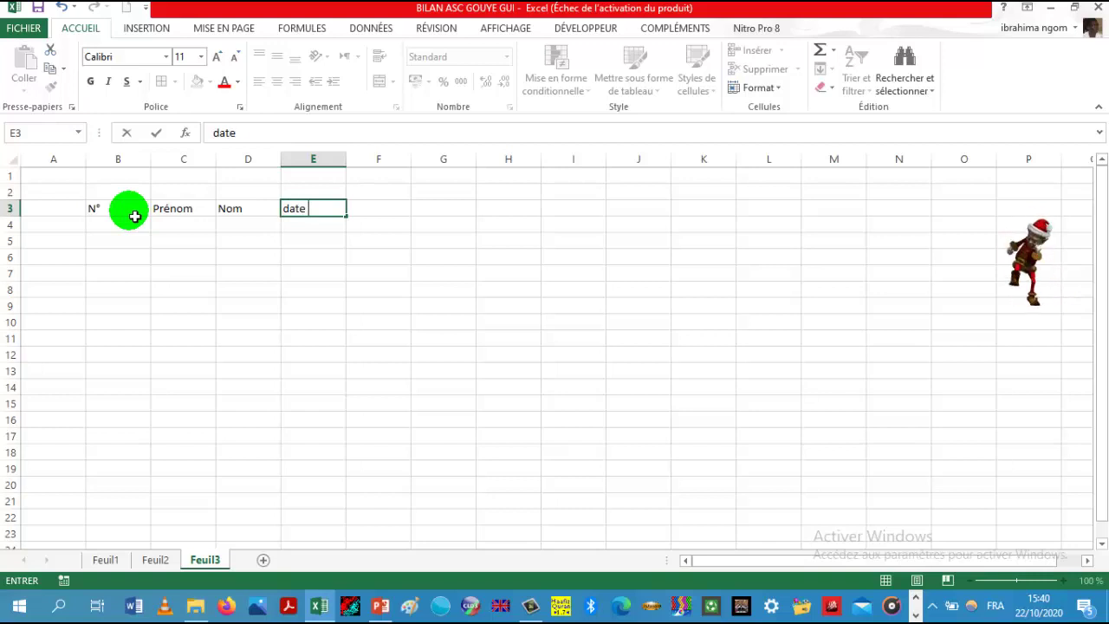
pyautogui.write('de nais')
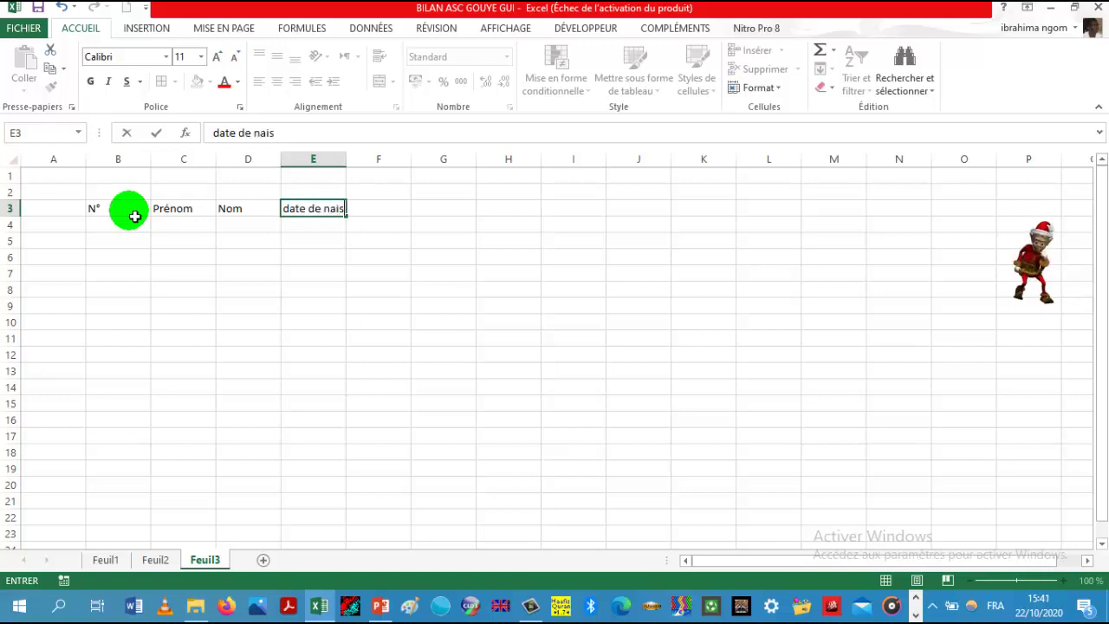
pyautogui.write('sance')
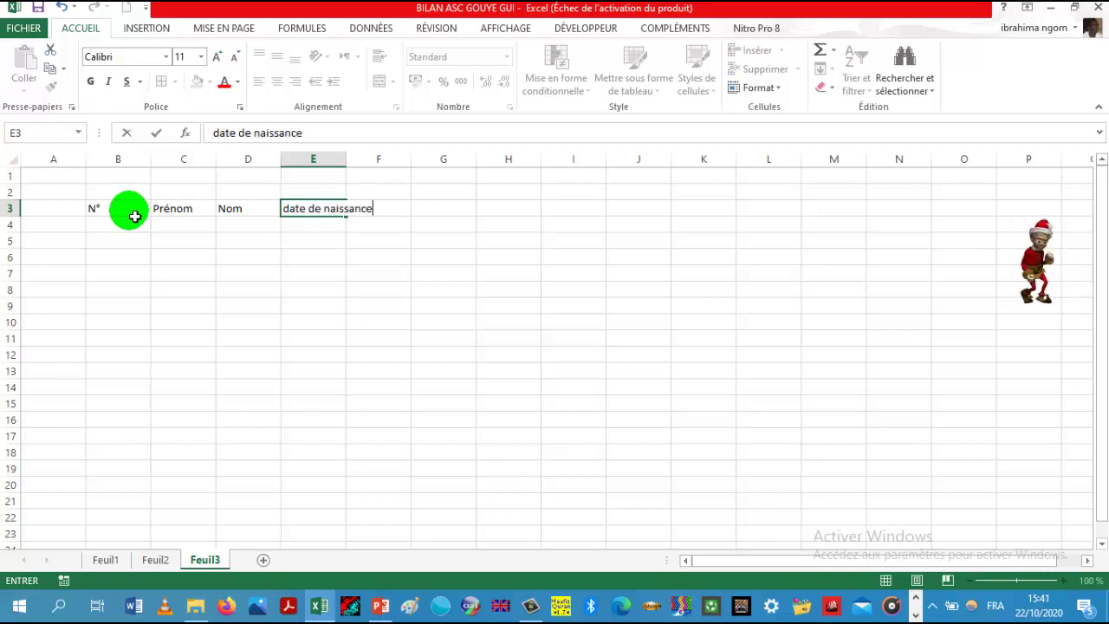
pyautogui.press('Tab')
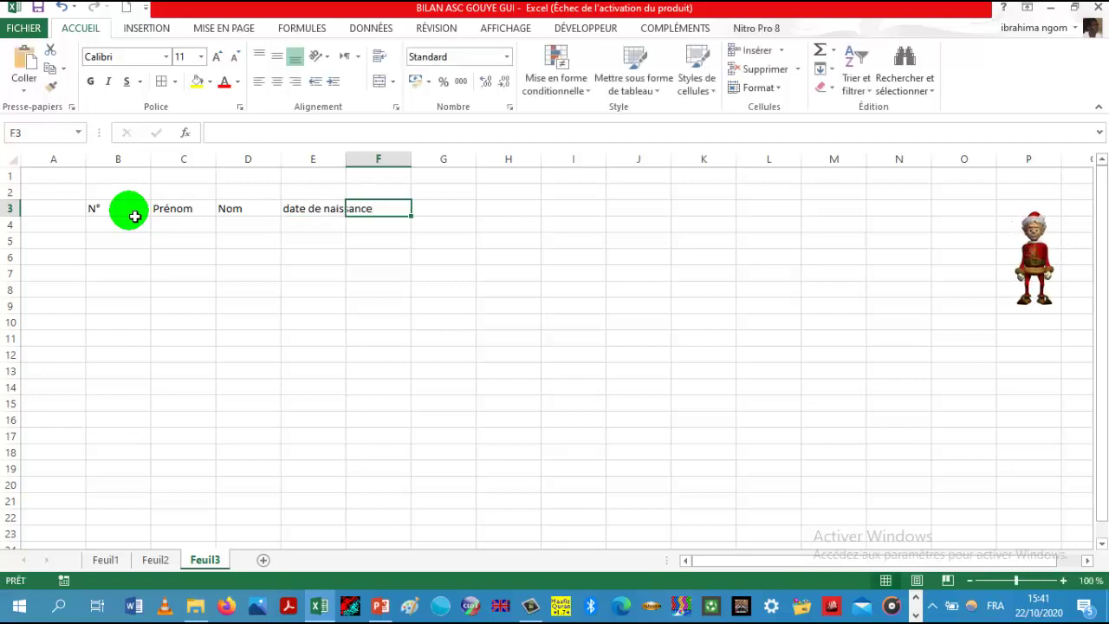
pyautogui.write('lie')
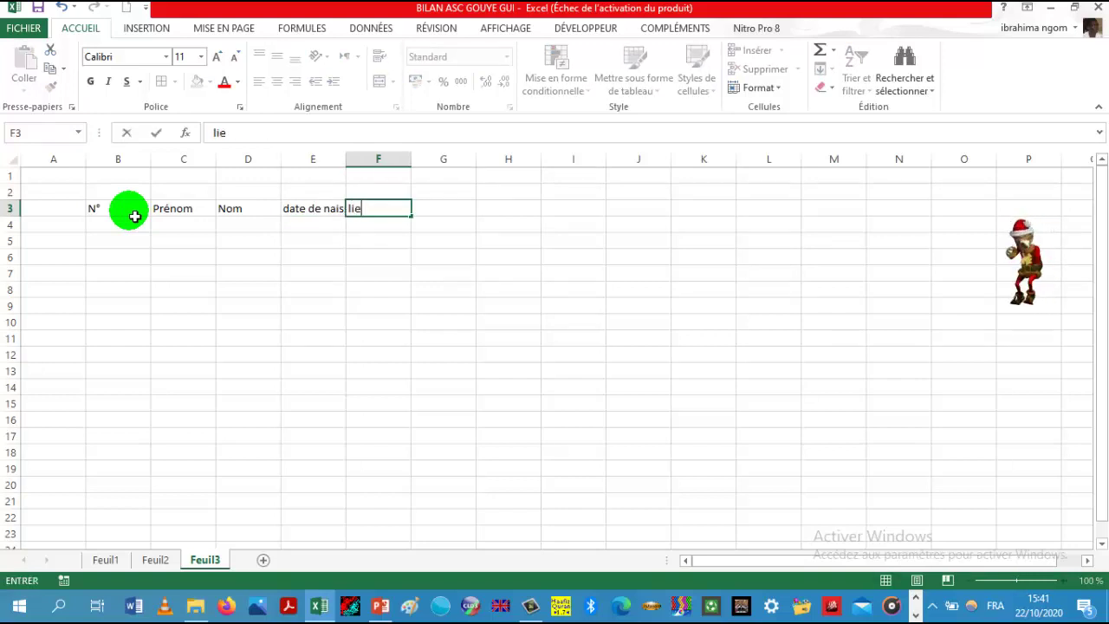
pyautogui.write('u de n')
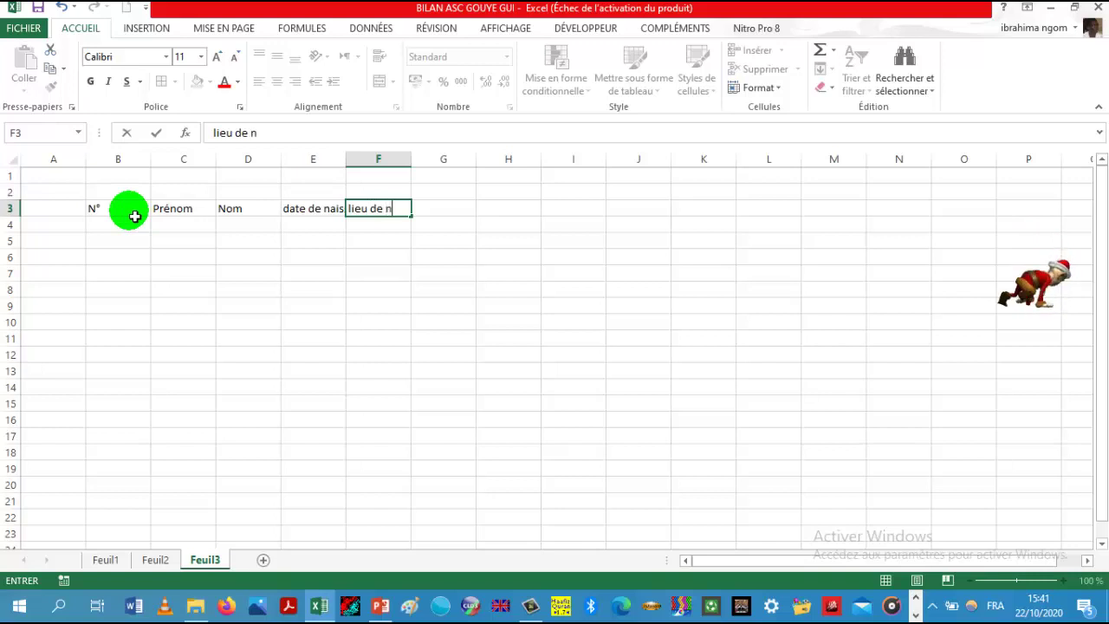
pyautogui.write('a')
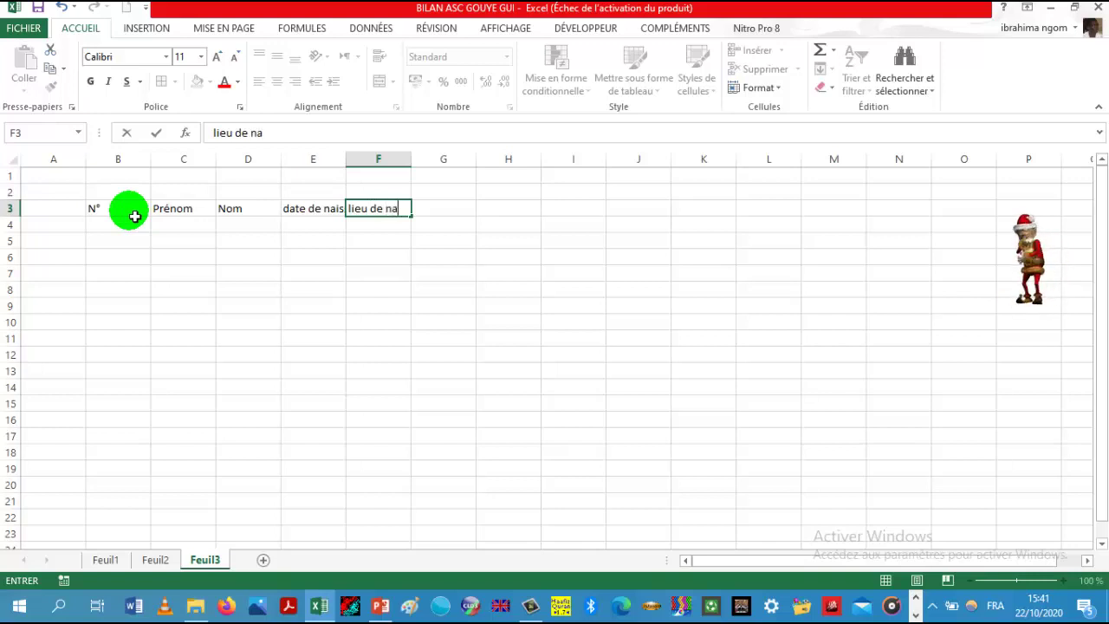
pyautogui.write('issan')
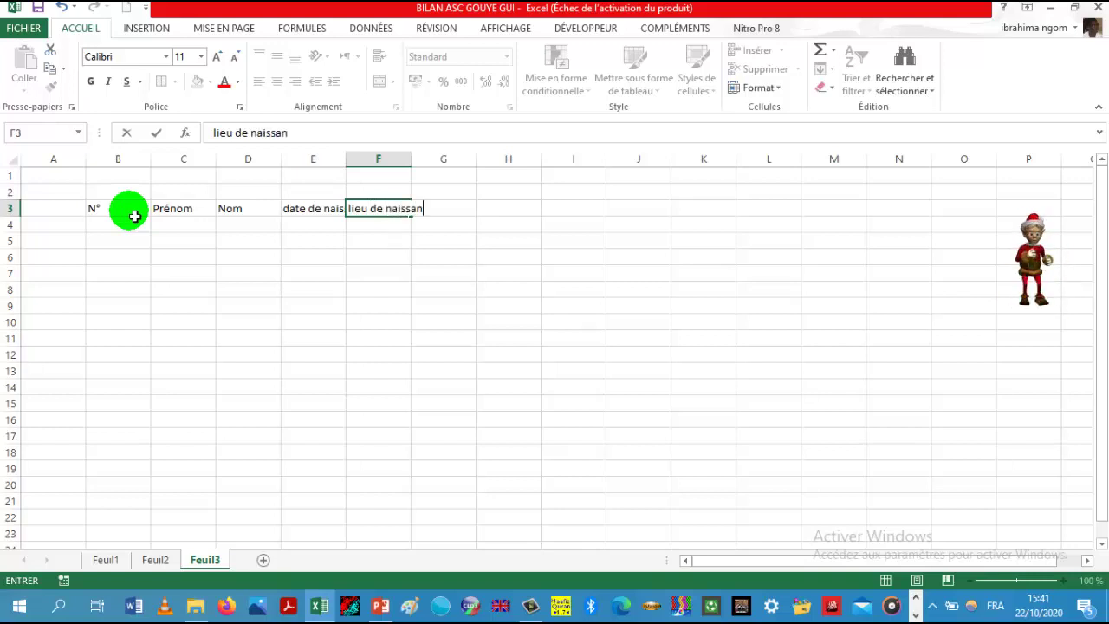
pyautogui.write('ce')
pyautogui.press('Tab')
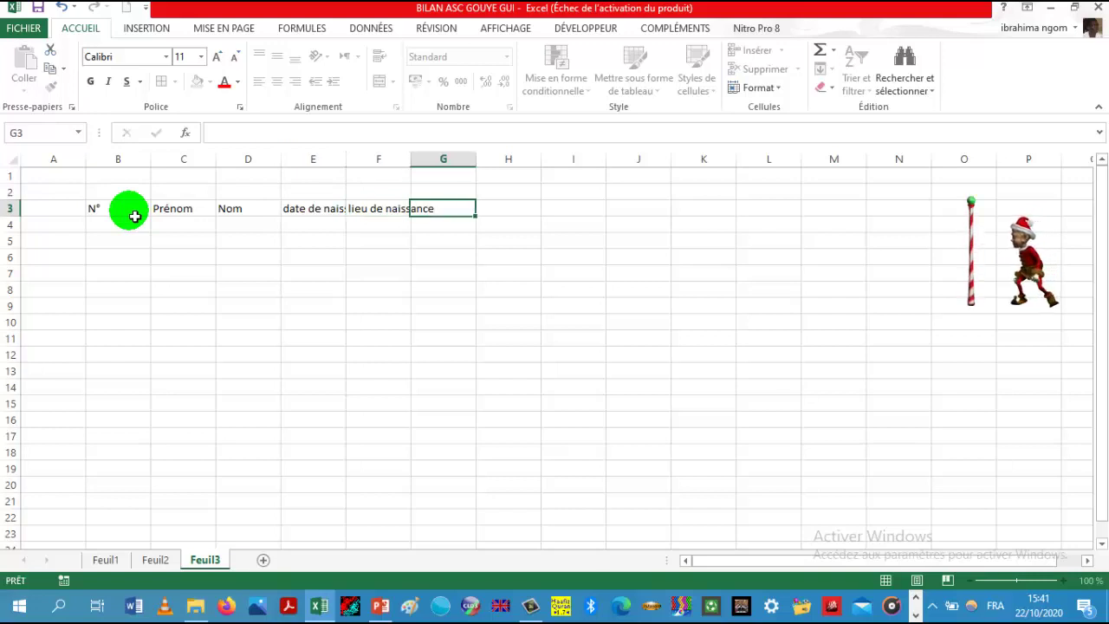
pyautogui.press('F2')
pyautogui.write('sex')
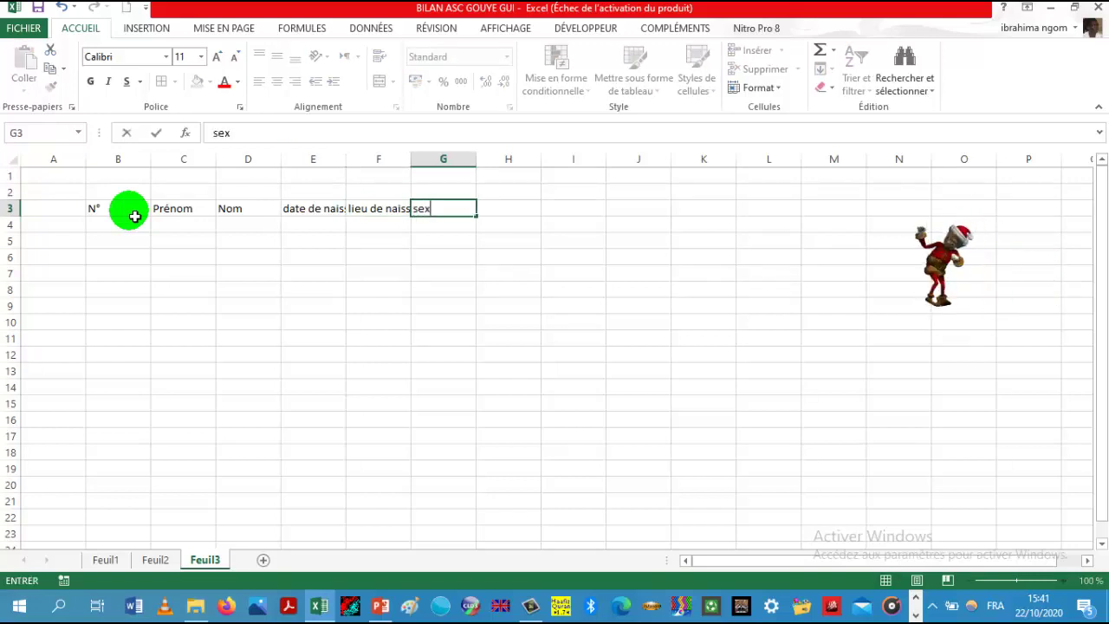
pyautogui.press('Return')
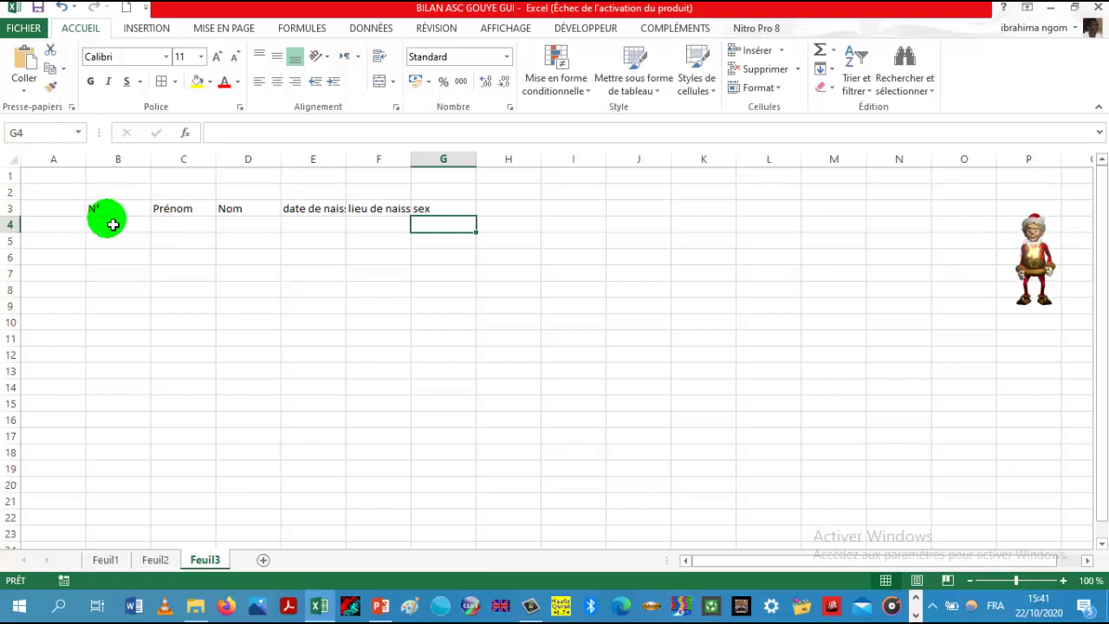
# Type 1, 2 and 3 into cells B4 to B6
pyautogui.click(112, 229)
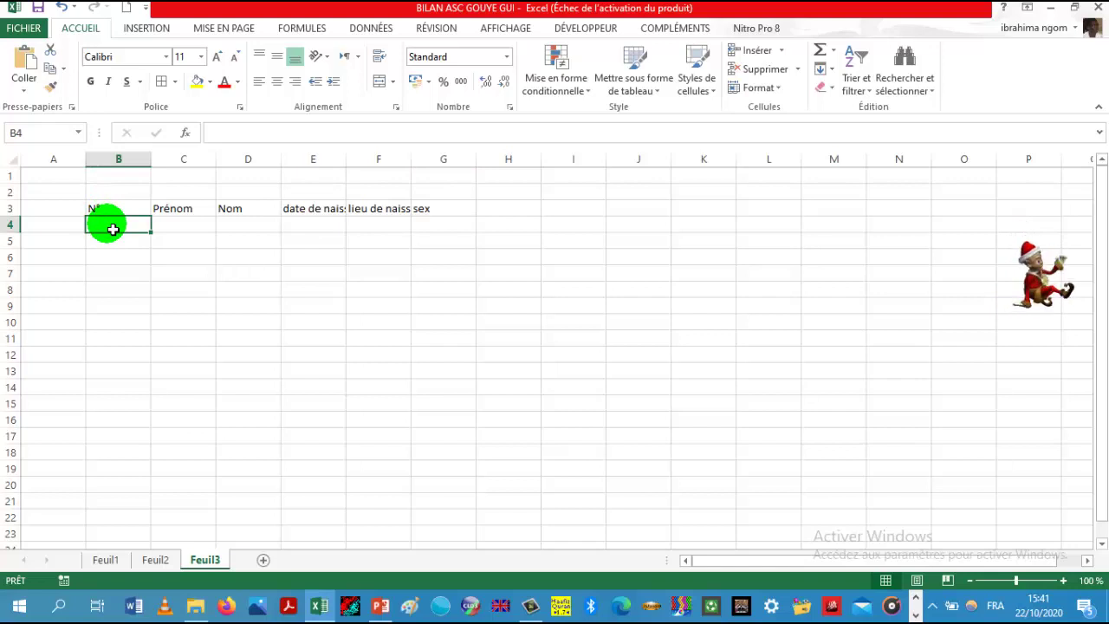
pyautogui.write('1')
pyautogui.press('Return')
pyautogui.write('2')
pyautogui.press('Return')
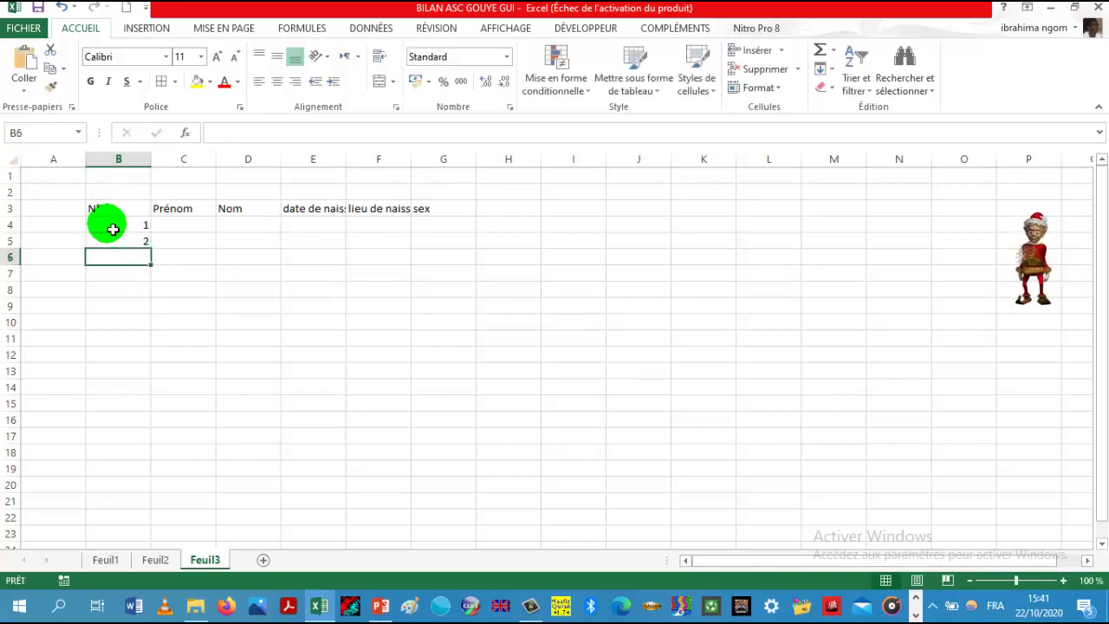
pyautogui.write('3')
pyautogui.press('Return')
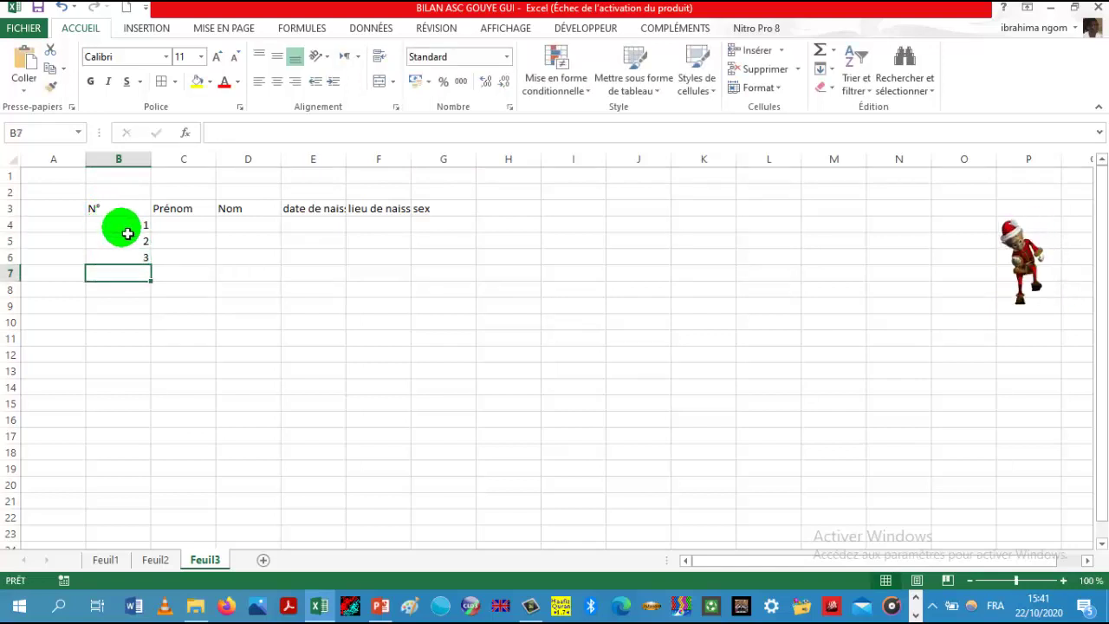
# Extend the series with the fill handle so B4:B13 runs from 1 to 10
pyautogui.click(126, 227)
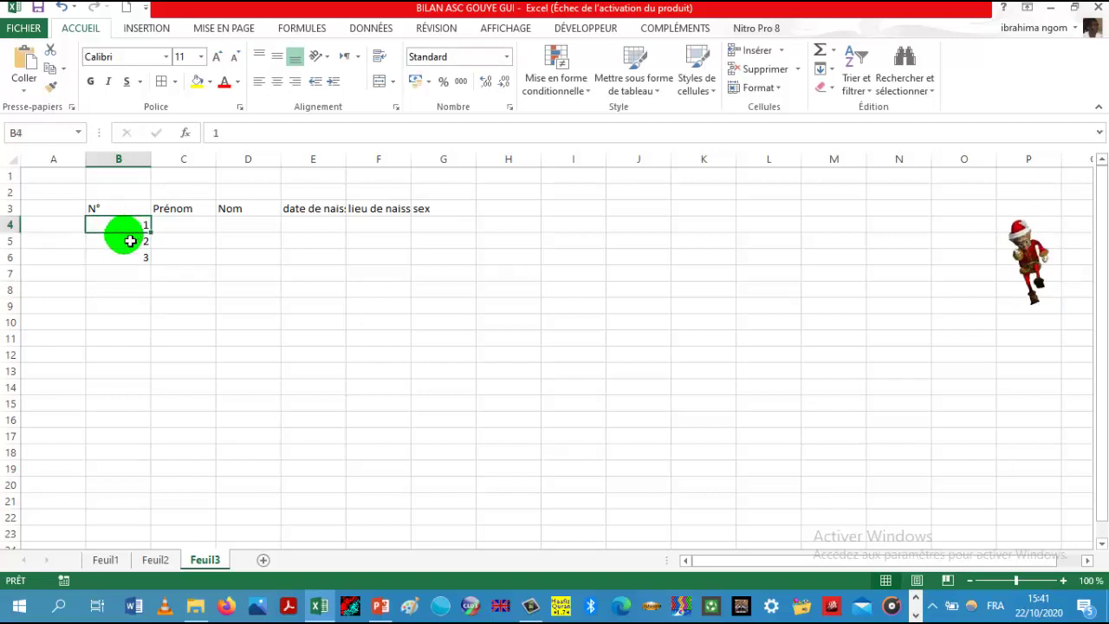
pyautogui.moveTo(130, 241); pyautogui.dragTo(130, 260)
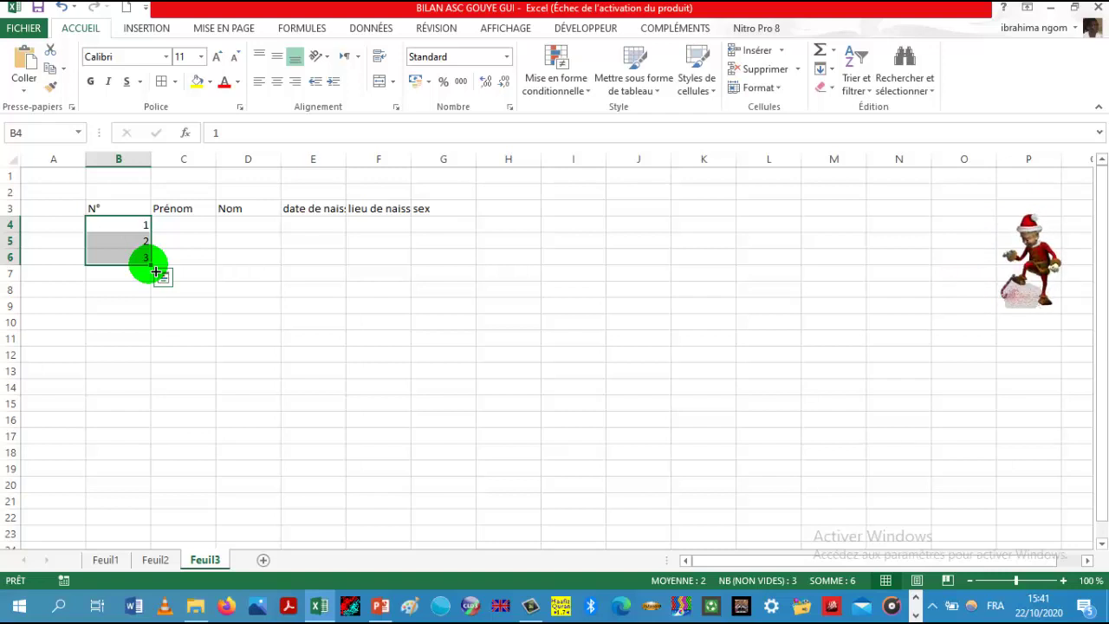
pyautogui.moveTo(156, 272); pyautogui.dragTo(156, 386)
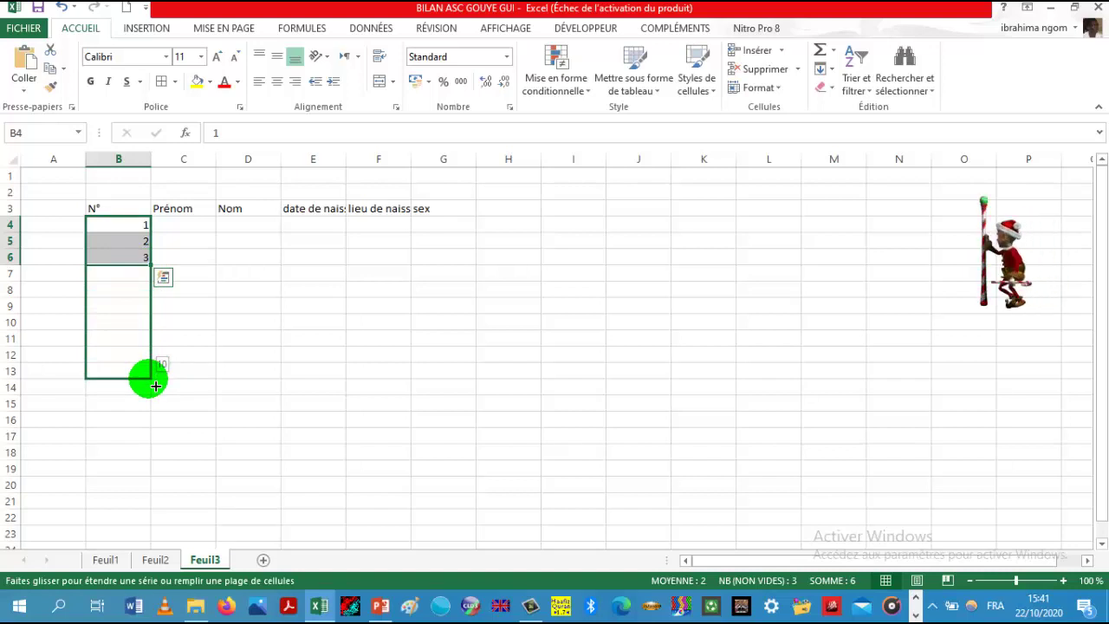
pyautogui.moveTo(156, 385); pyautogui.dragTo(156, 385)
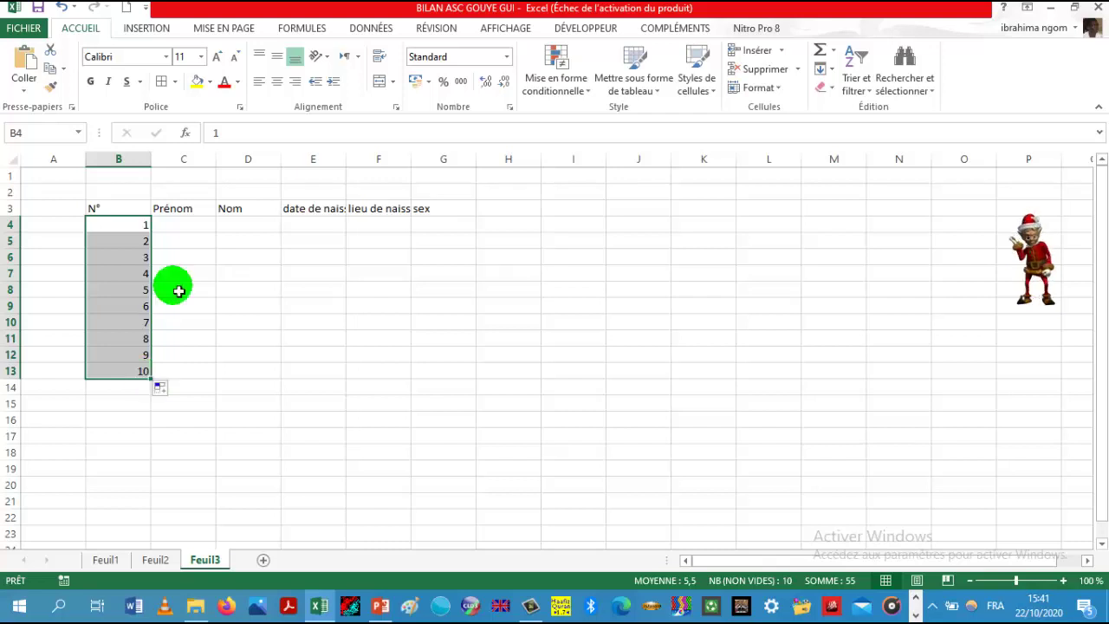
pyautogui.click(187, 228)
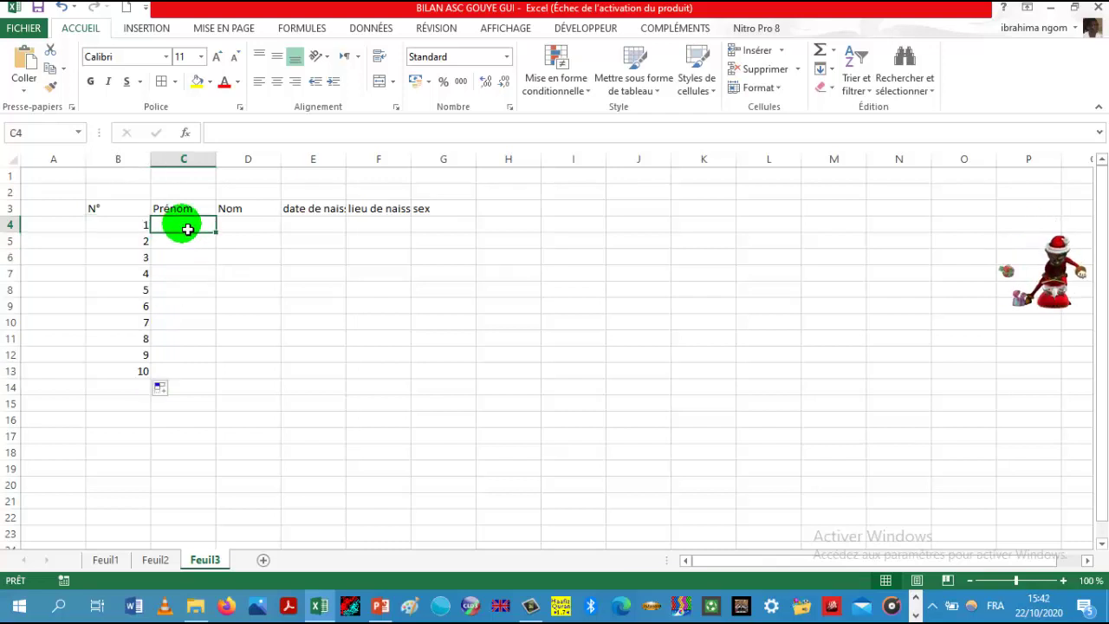
# Fill row 4 with the first student's first name, surname, 30/10/2008, Dakar and M
pyautogui.write('Eliman')
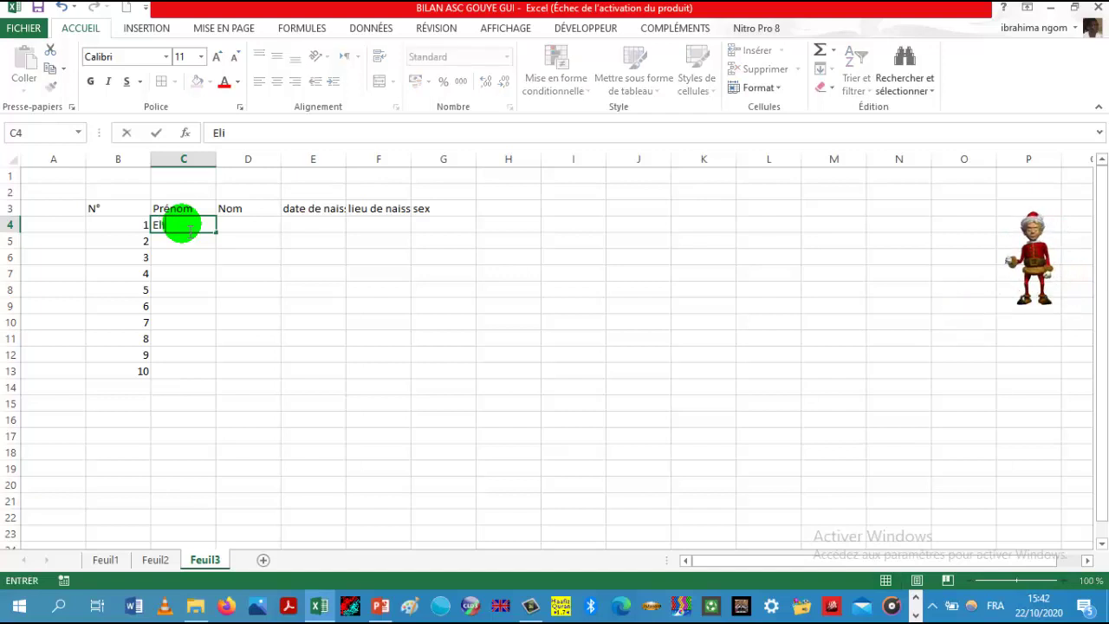
pyautogui.write('e')
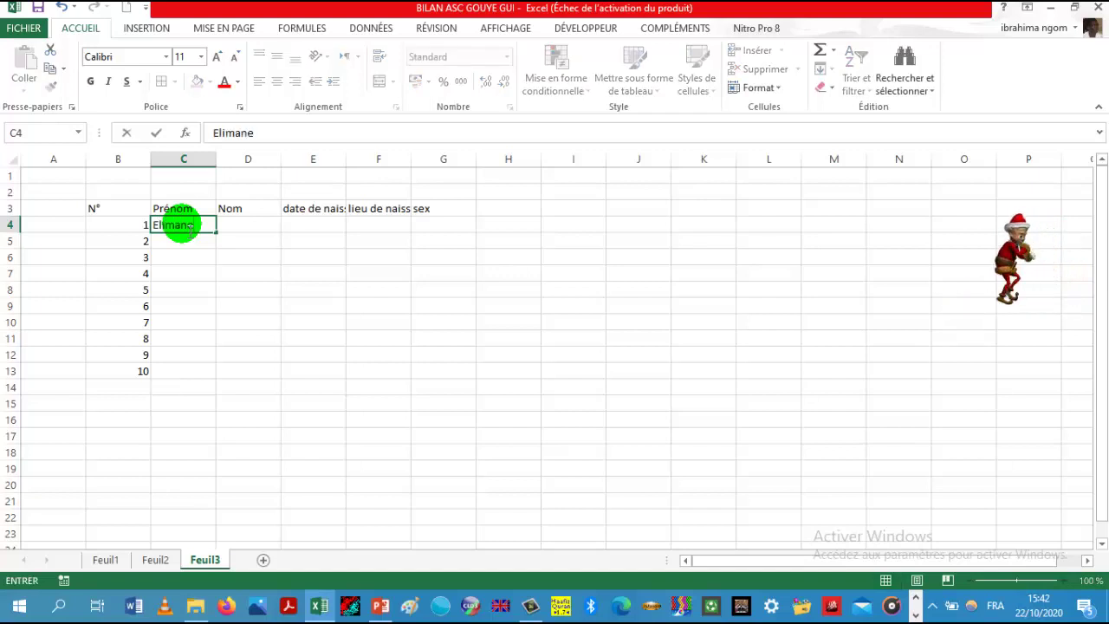
pyautogui.press('Tab')
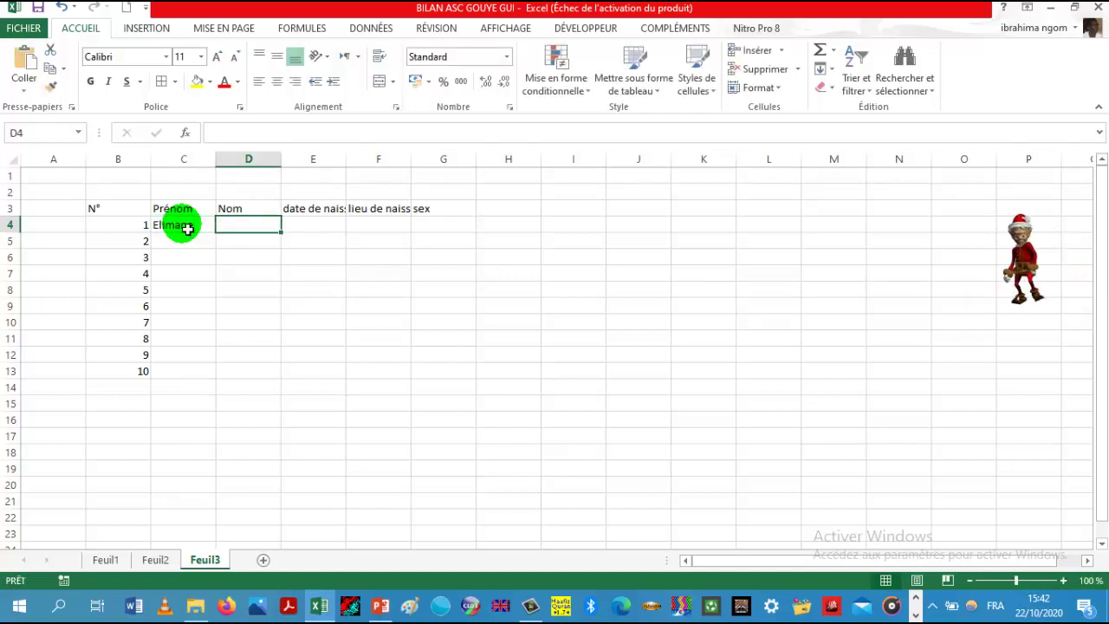
pyautogui.write('Kane')
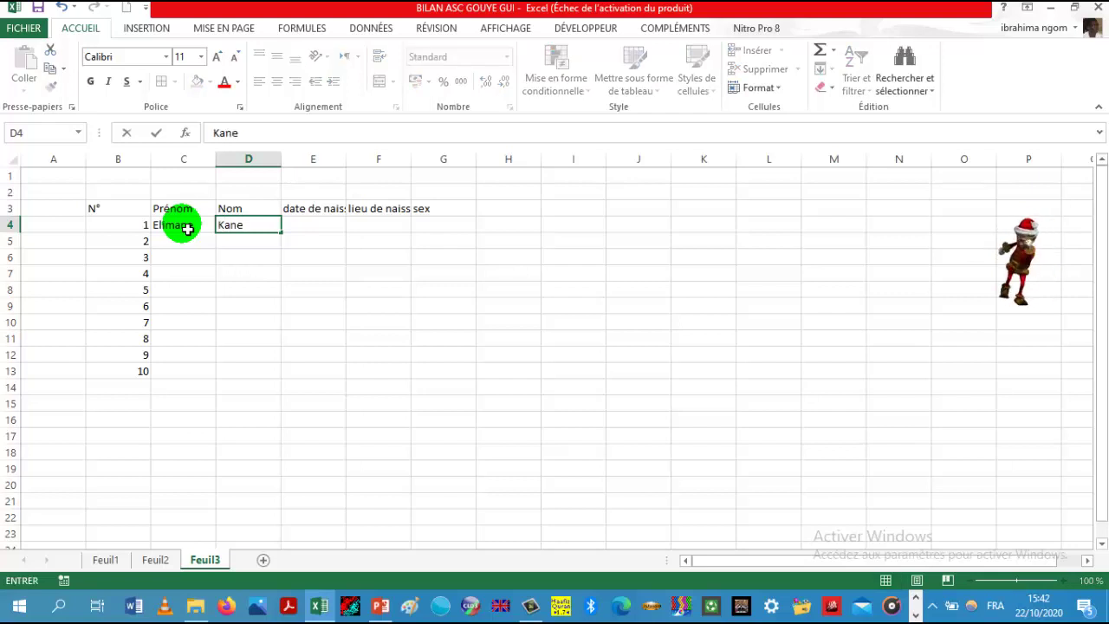
pyautogui.press('Tab')
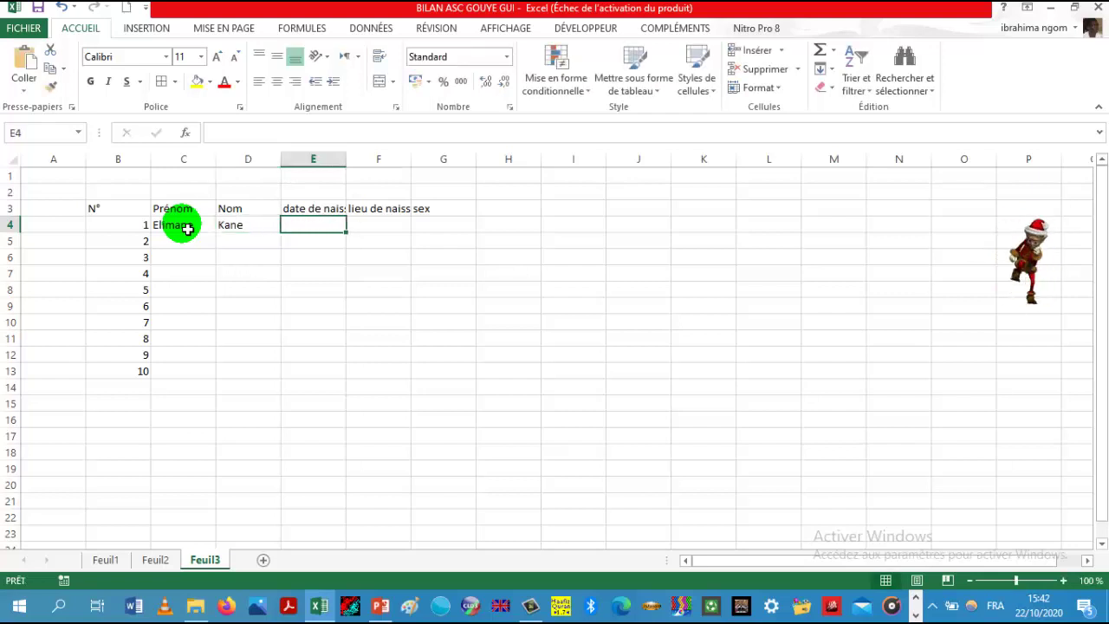
pyautogui.write('30/10')
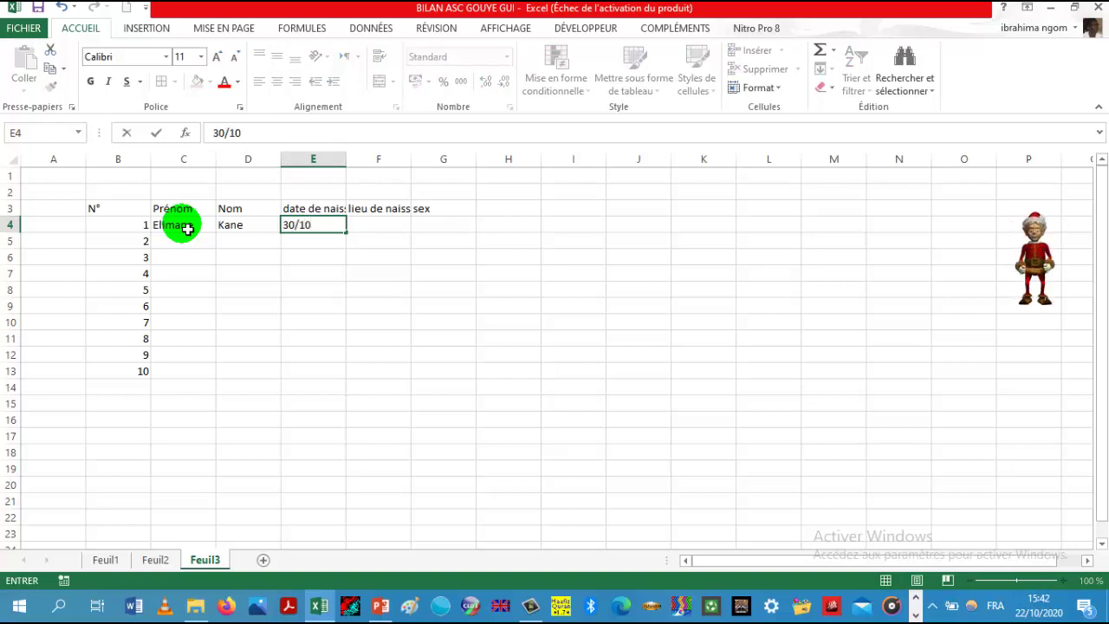
pyautogui.write('/200')
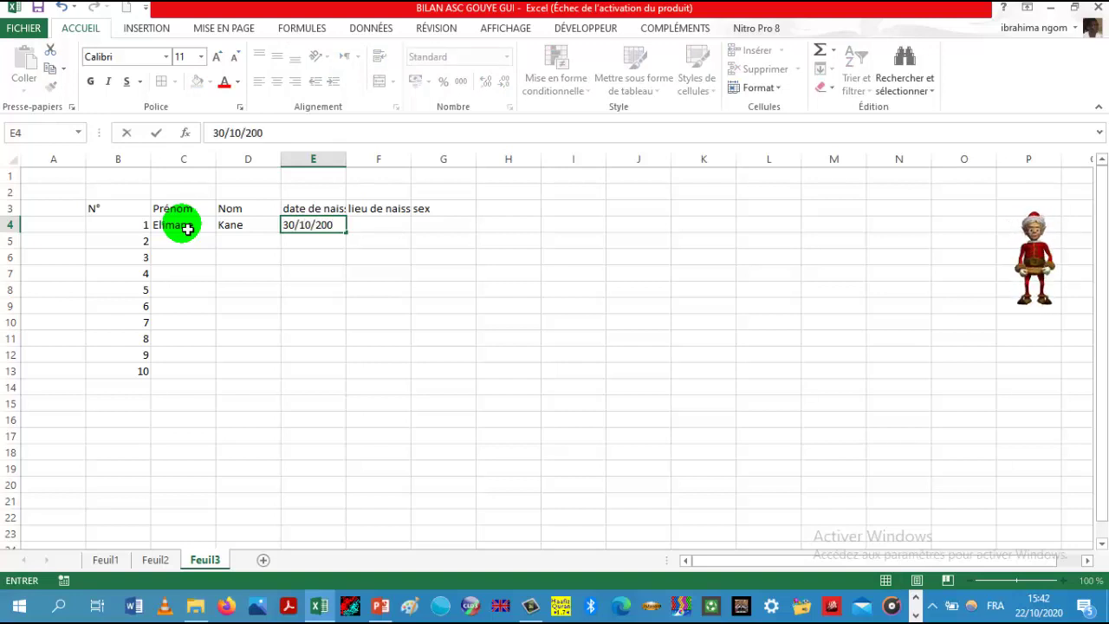
pyautogui.write('8')
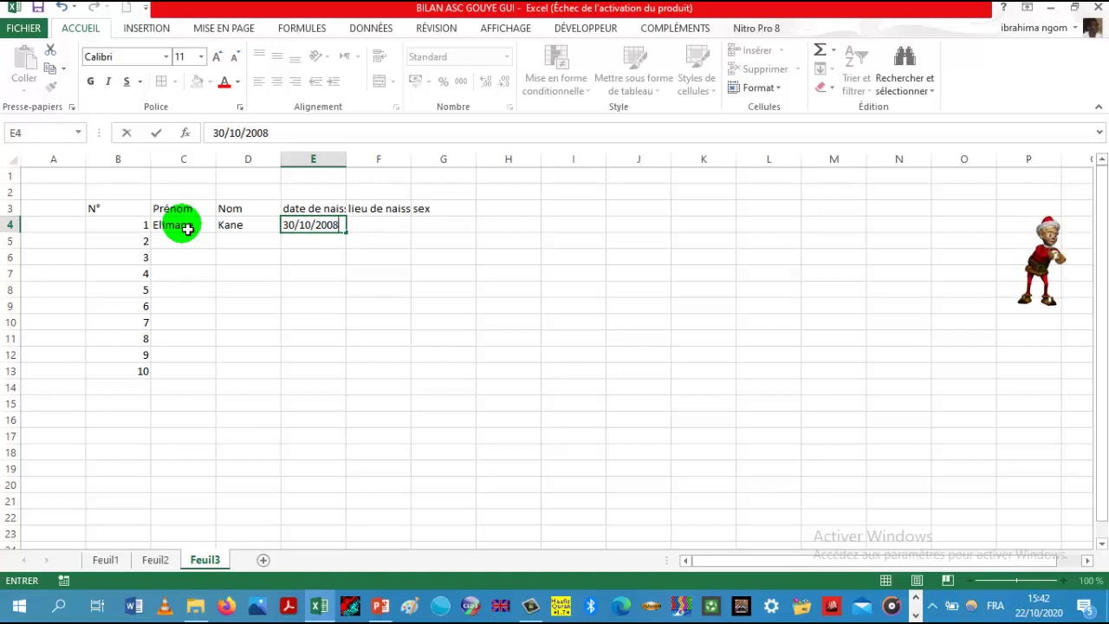
pyautogui.press('Tab')
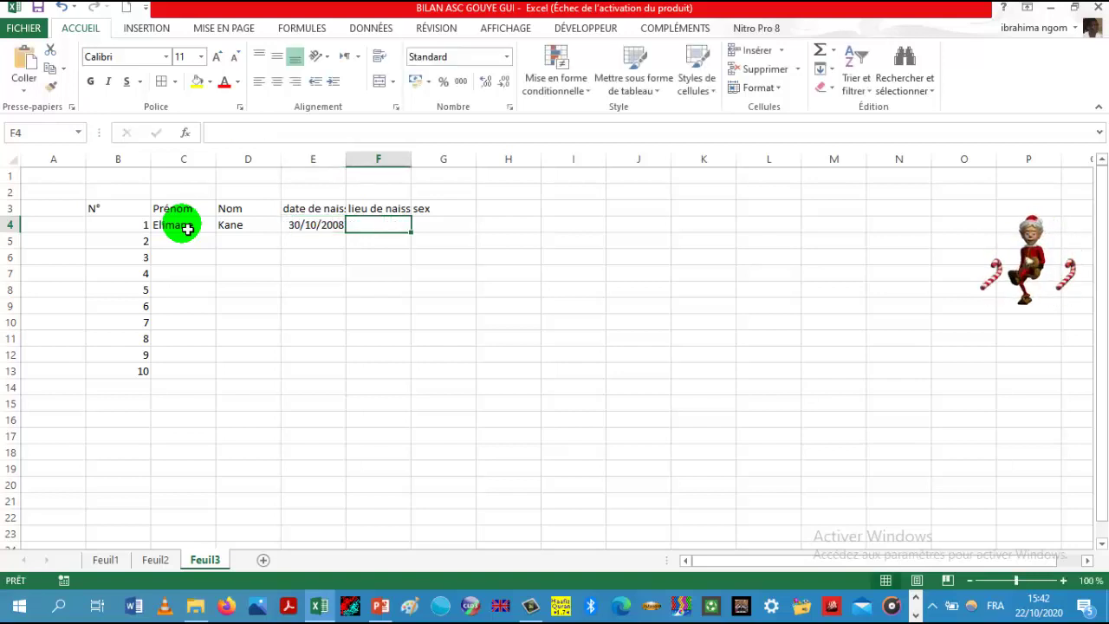
pyautogui.write('Dak')
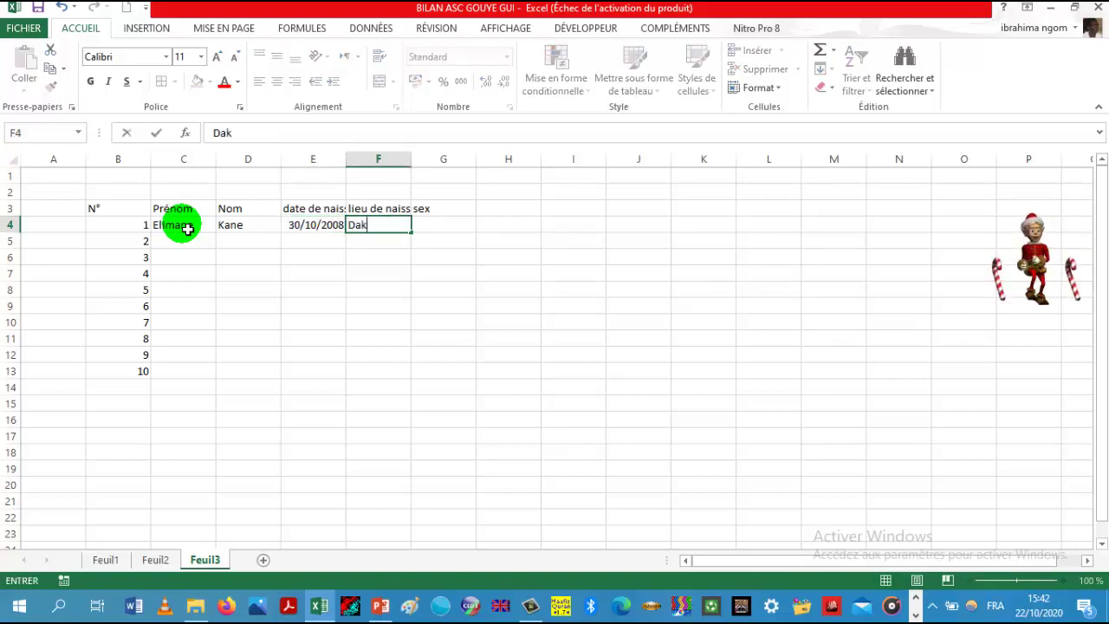
pyautogui.write('ar')
pyautogui.press('Tab')
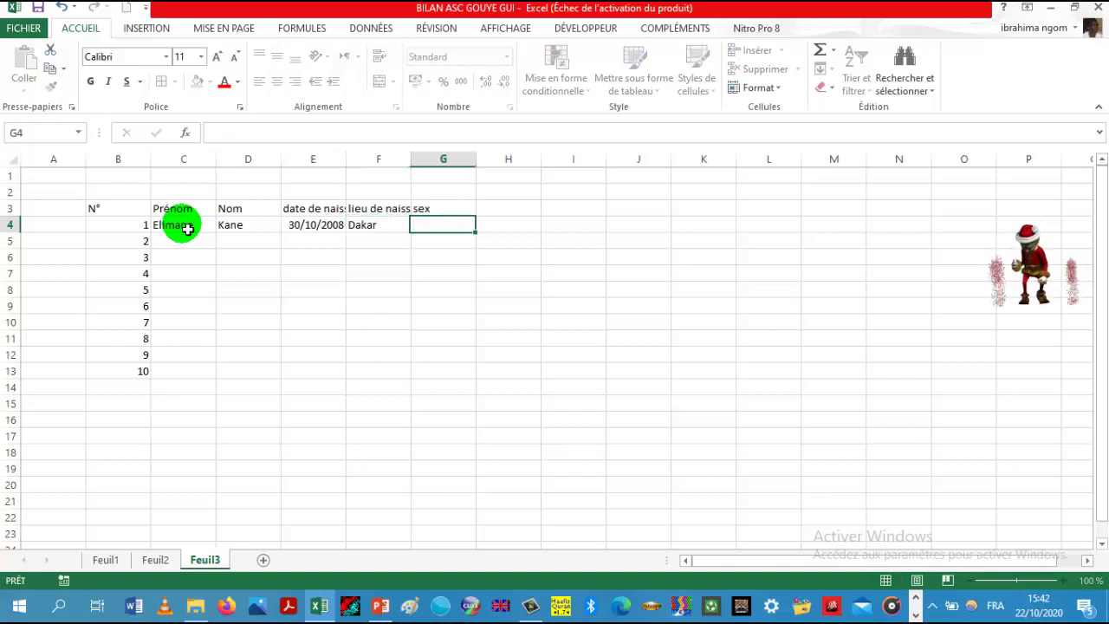
pyautogui.write('M')
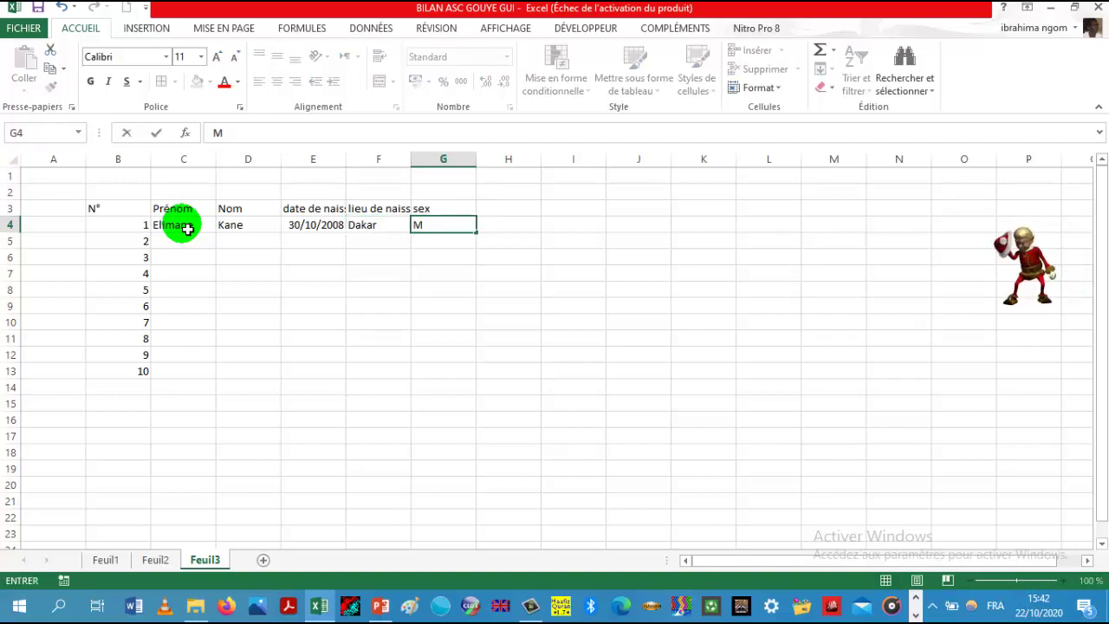
# Move to C5 and enter the second student's first name and surname
pyautogui.press('Return')
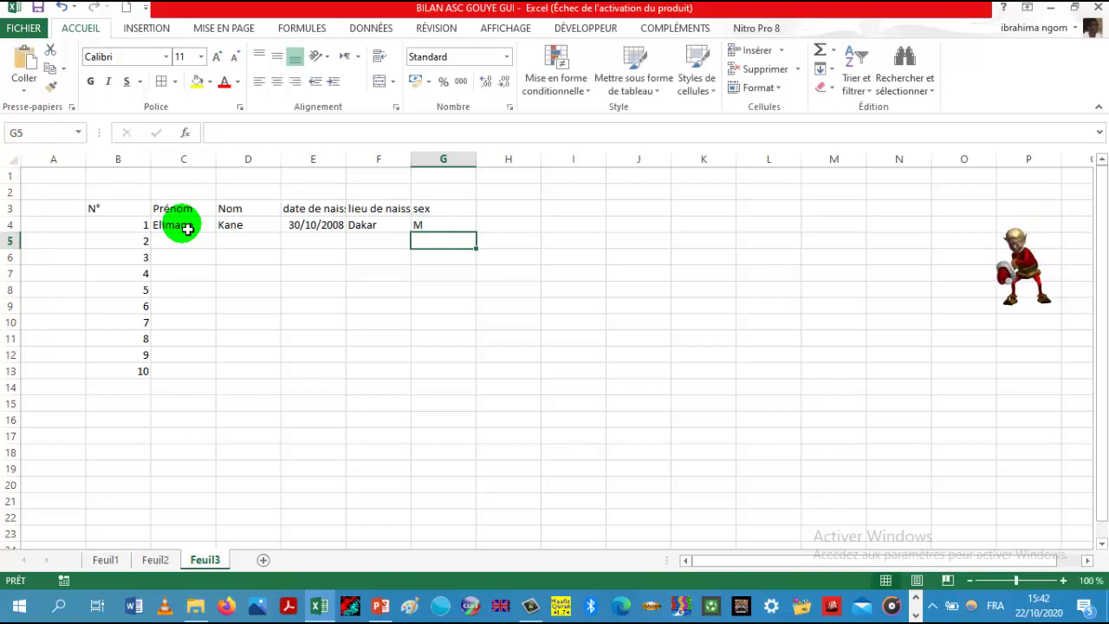
pyautogui.press('Left')
pyautogui.press('Left')
pyautogui.press('Left')
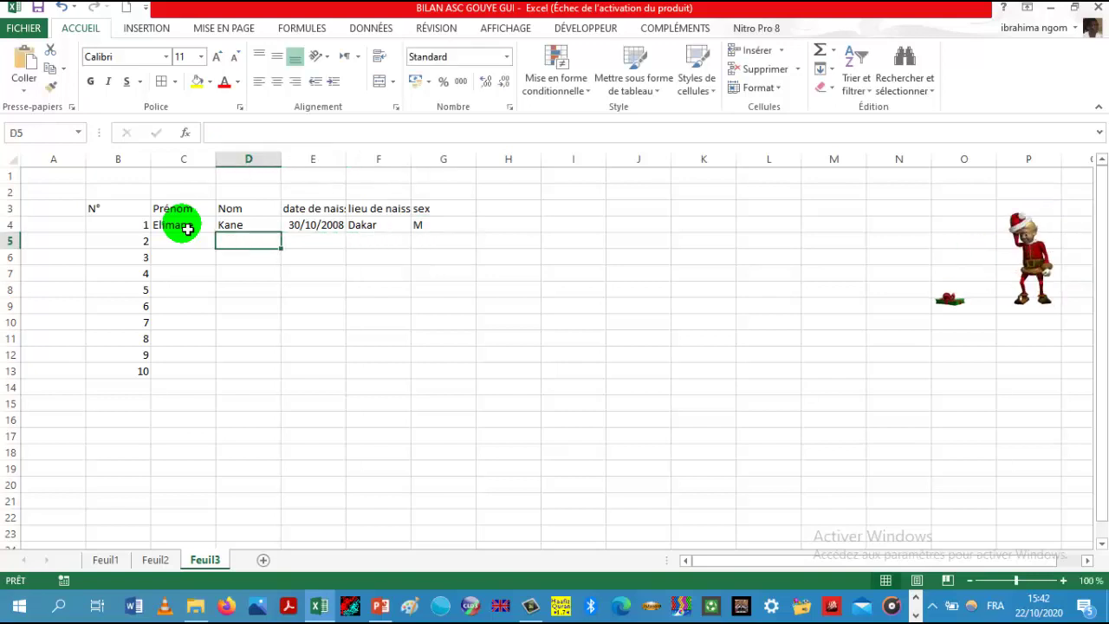
pyautogui.press('Left')
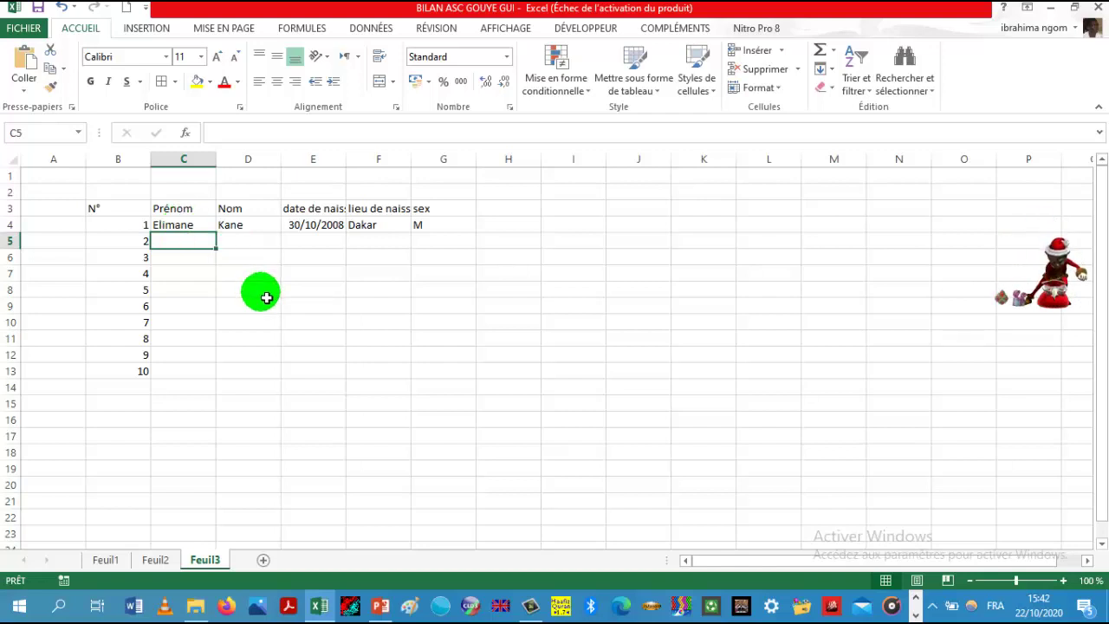
pyautogui.write('Penda')
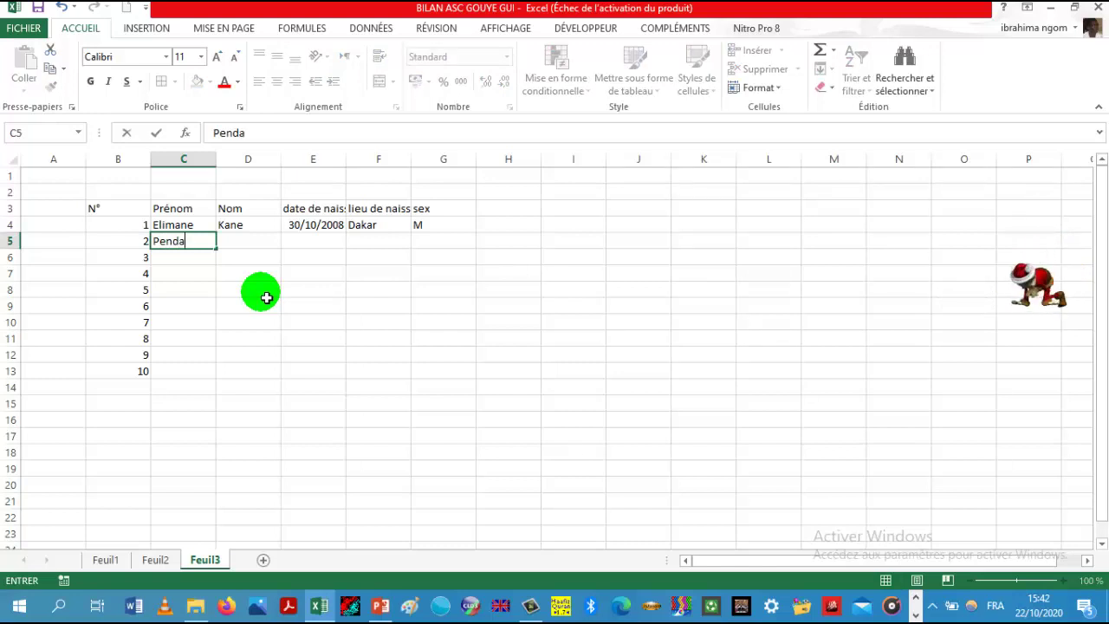
pyautogui.press('Tab')
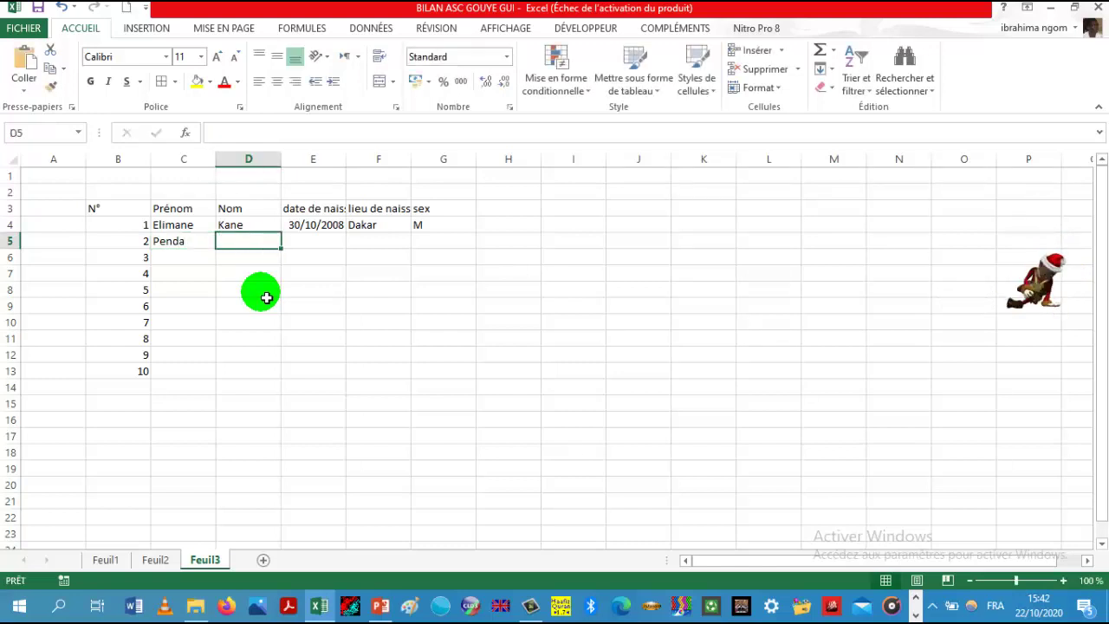
pyautogui.write('So')
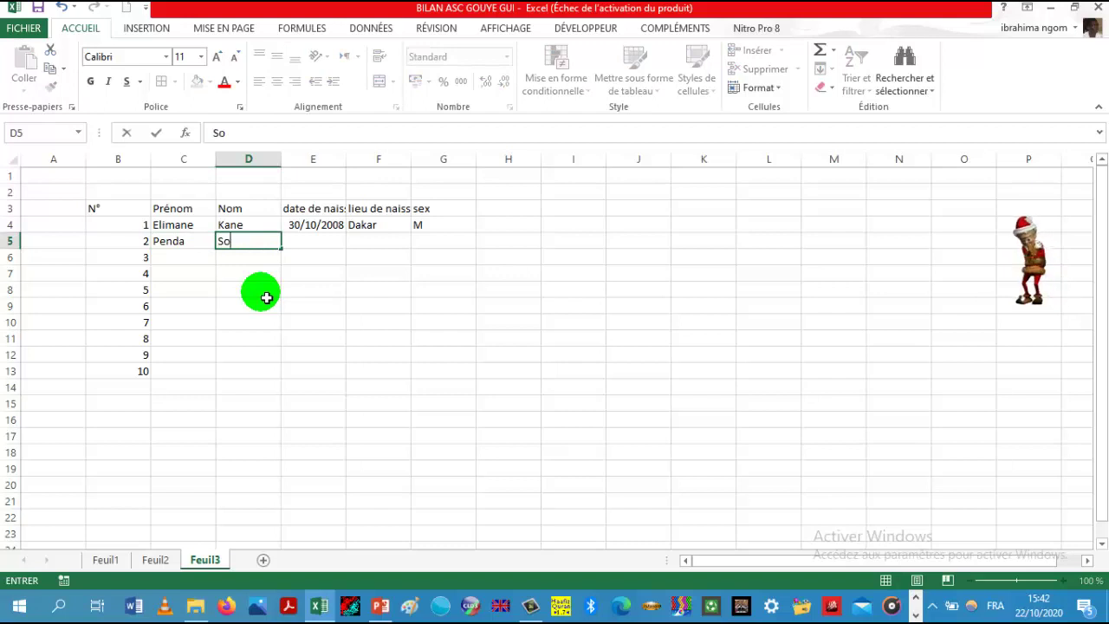
pyautogui.write('w')
pyautogui.press('Tab')
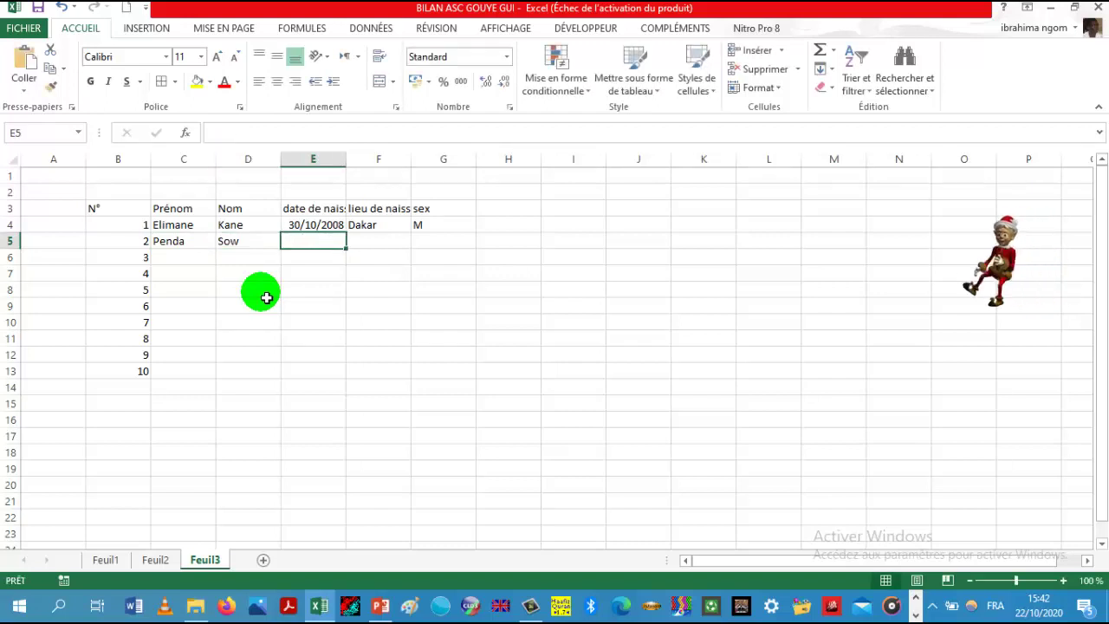
pyautogui.write('06/02')
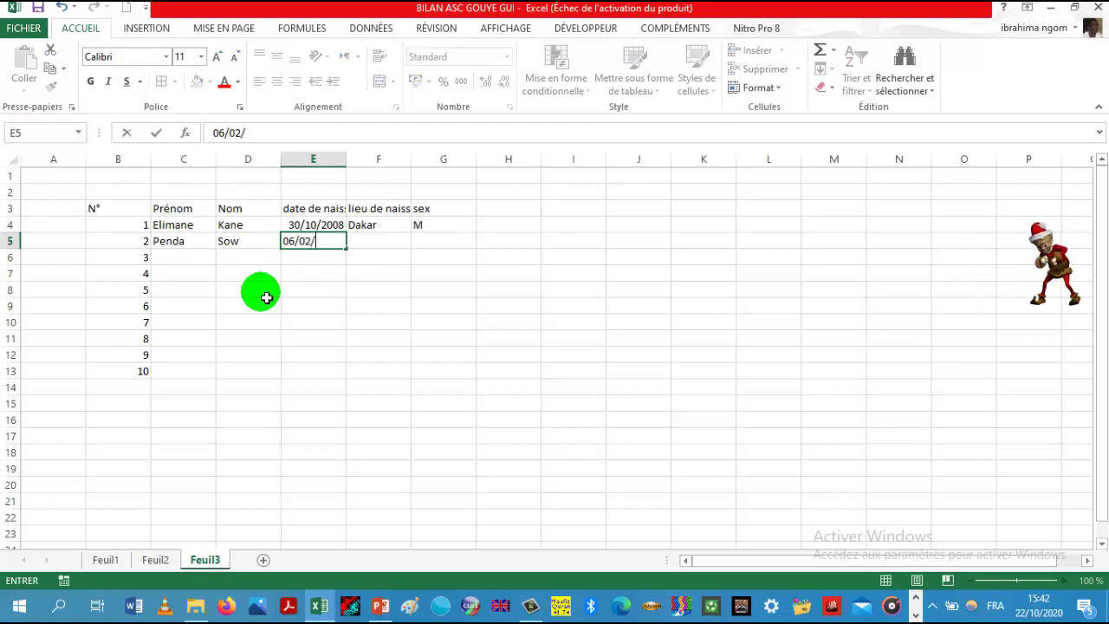
pyautogui.write('/200')
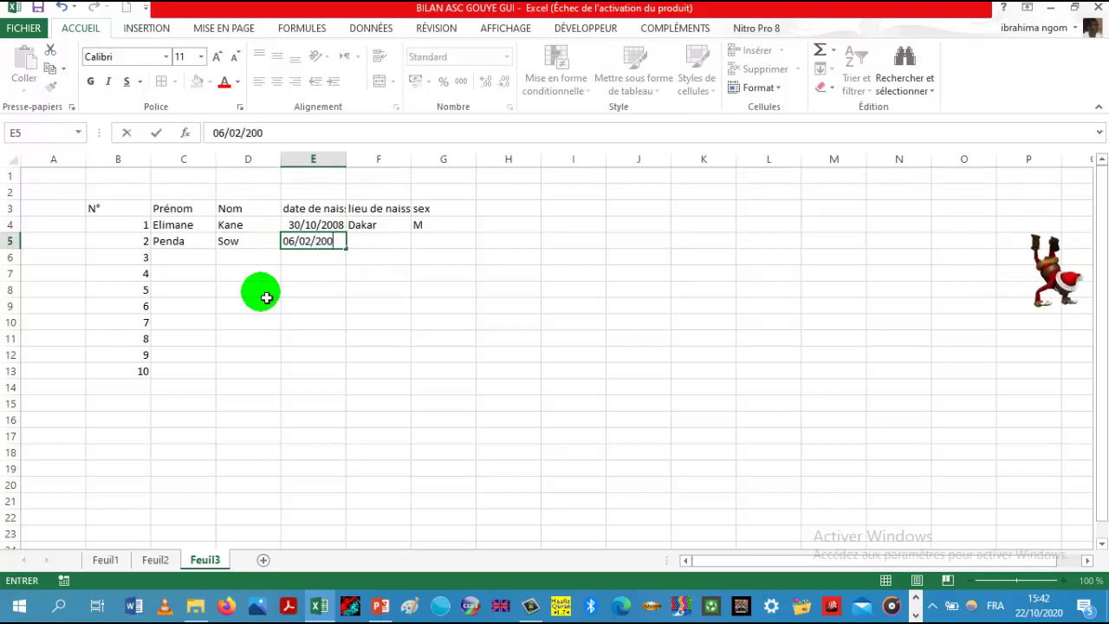
pyautogui.write('8')
pyautogui.press('Tab')
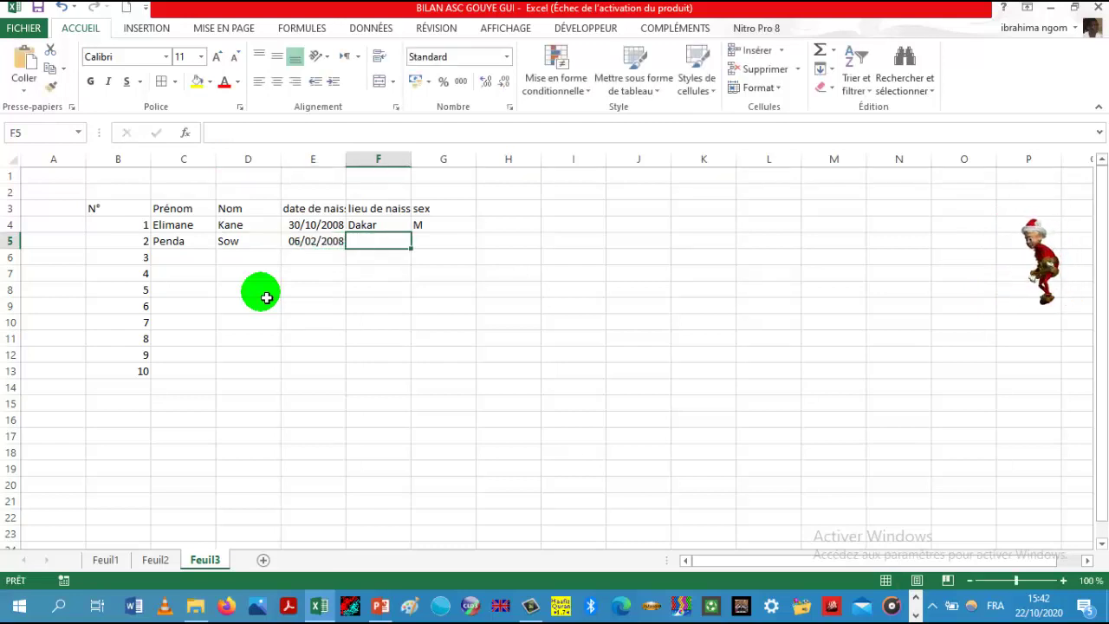
pyautogui.write('Kolda')
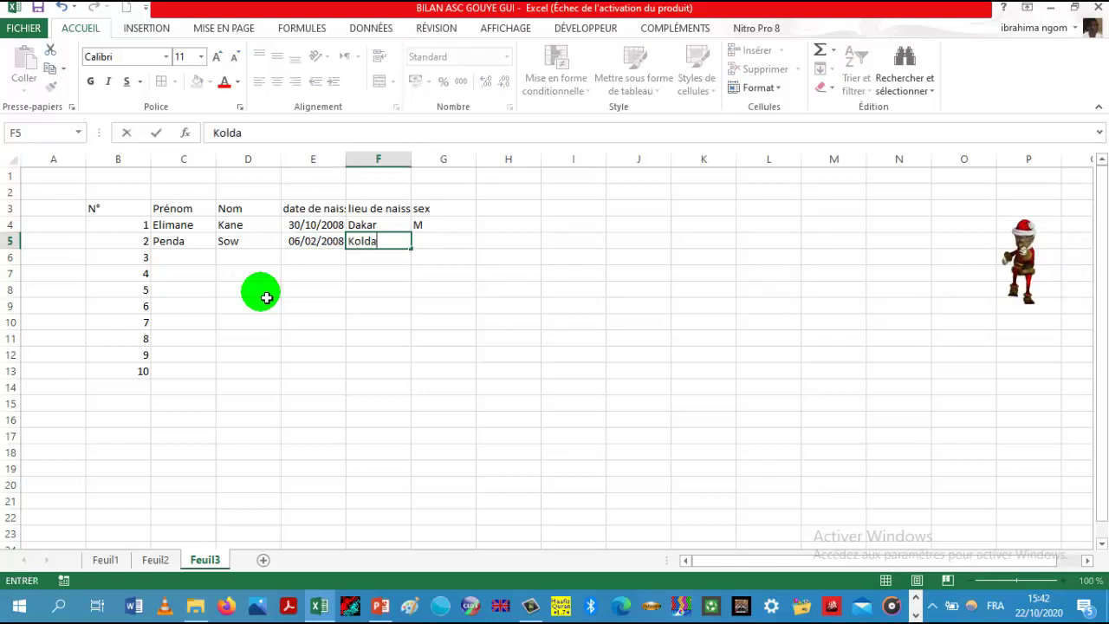
pyautogui.press('Tab')
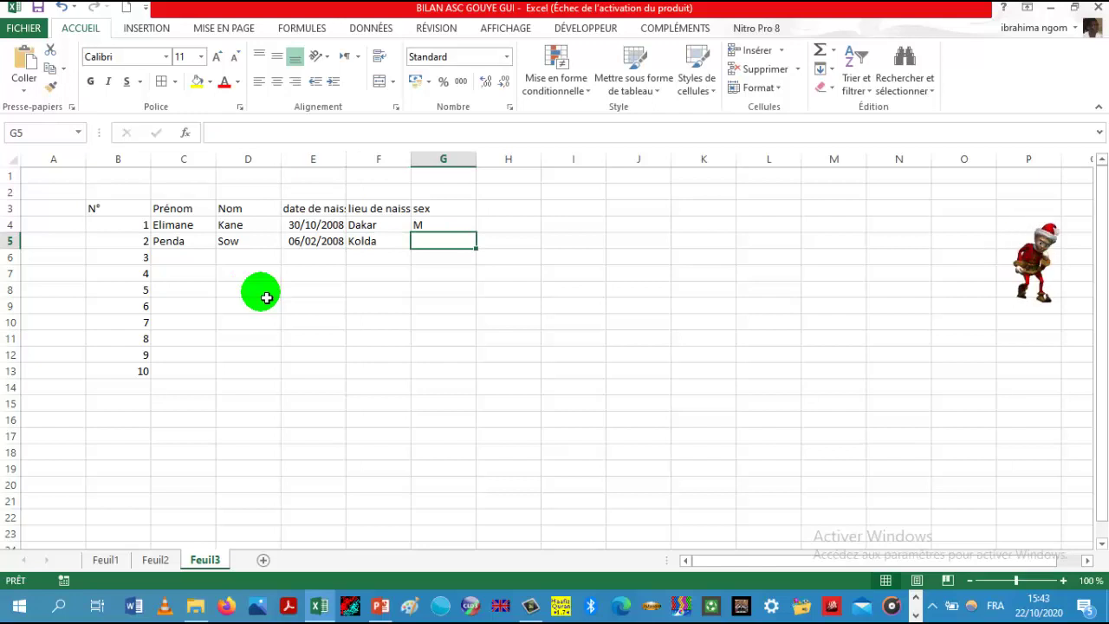
pyautogui.write('F')
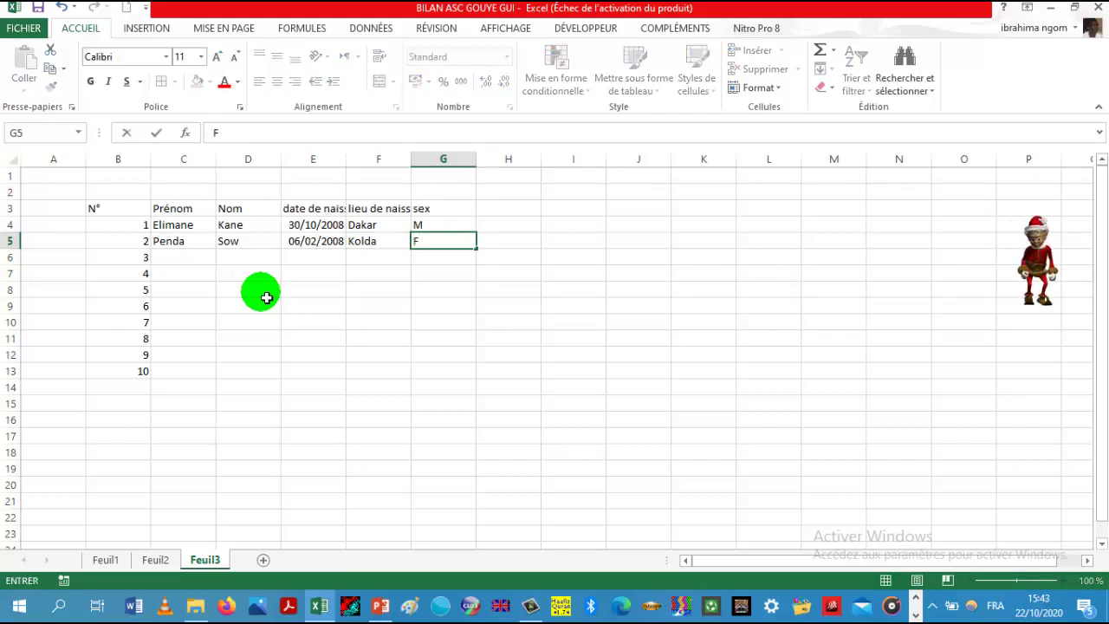
pyautogui.press('Return')
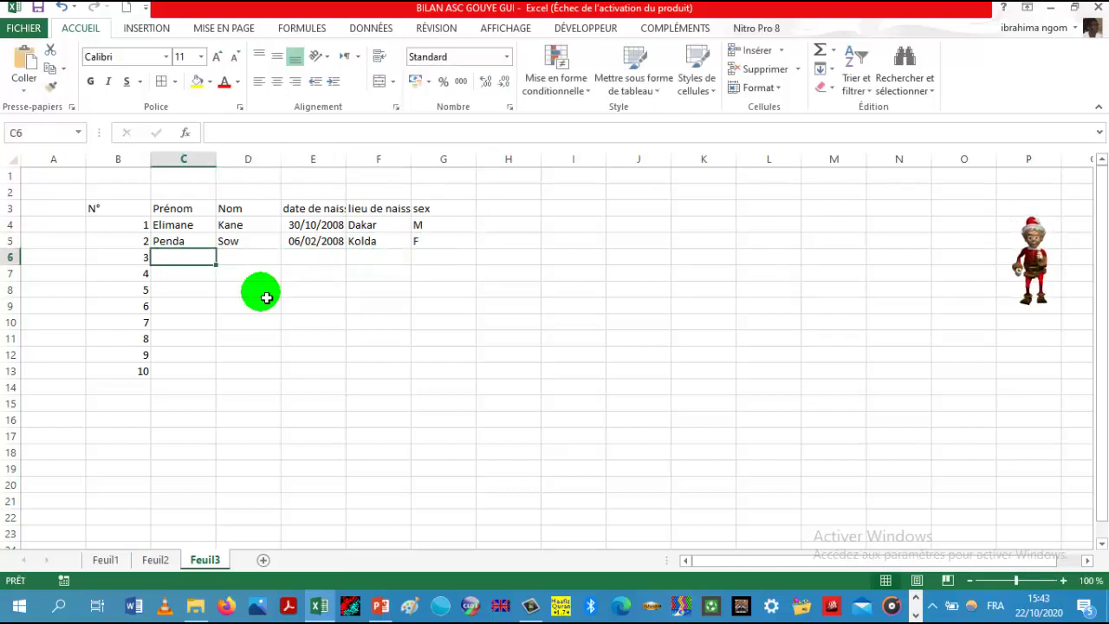
# Enter the third student's first and last name, 10/01/2009, Kaolack and M in C6:G6
pyautogui.write('E')
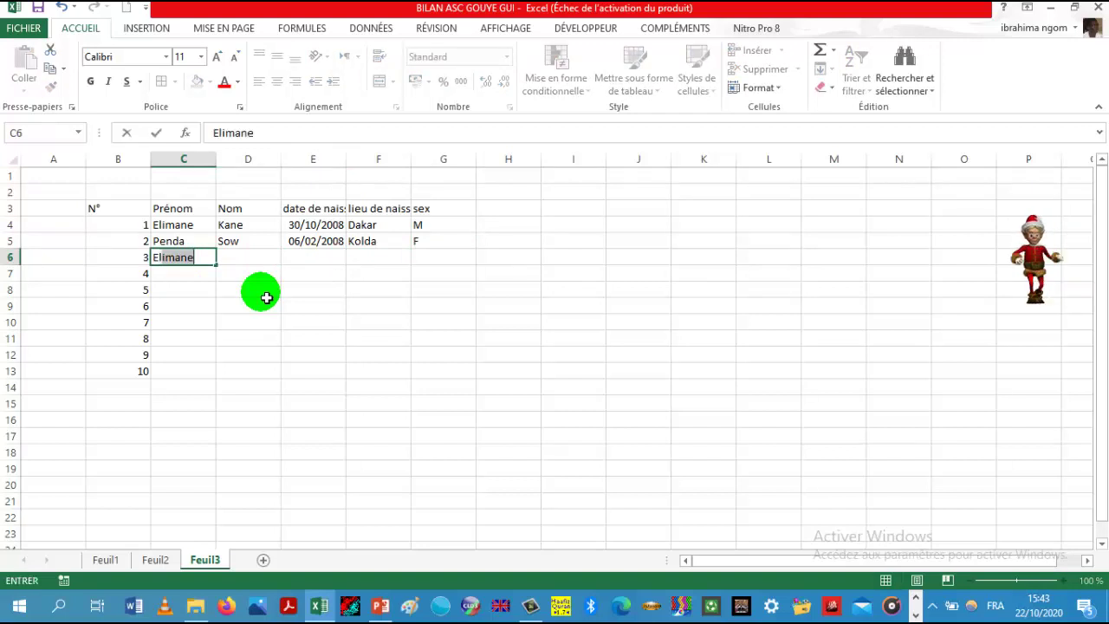
pyautogui.write('l Hadj Moussa')
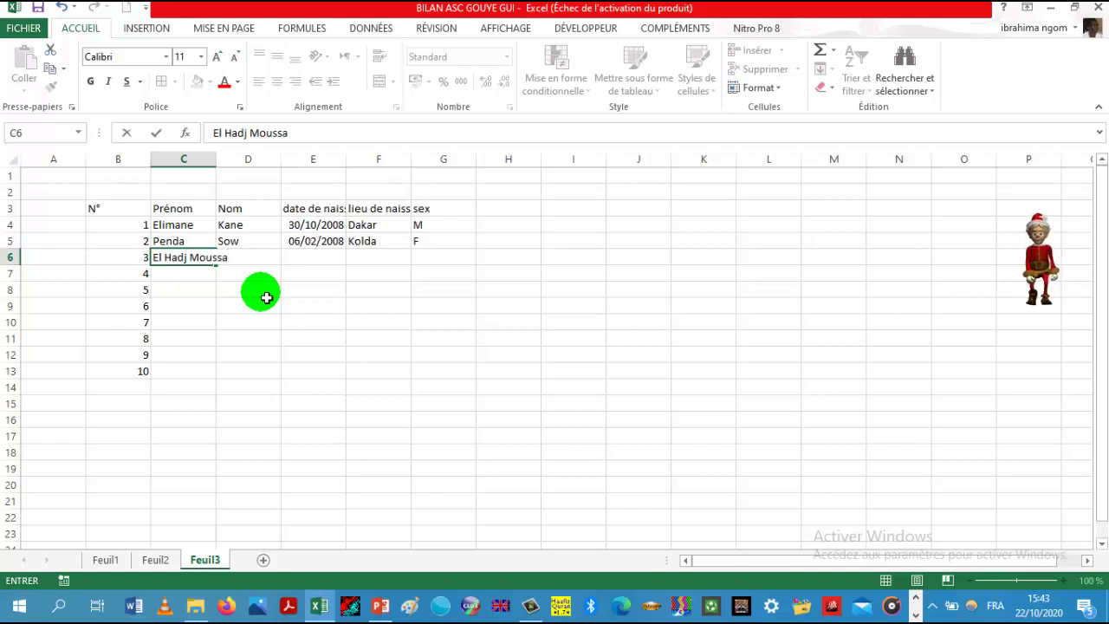
pyautogui.press('Tab')
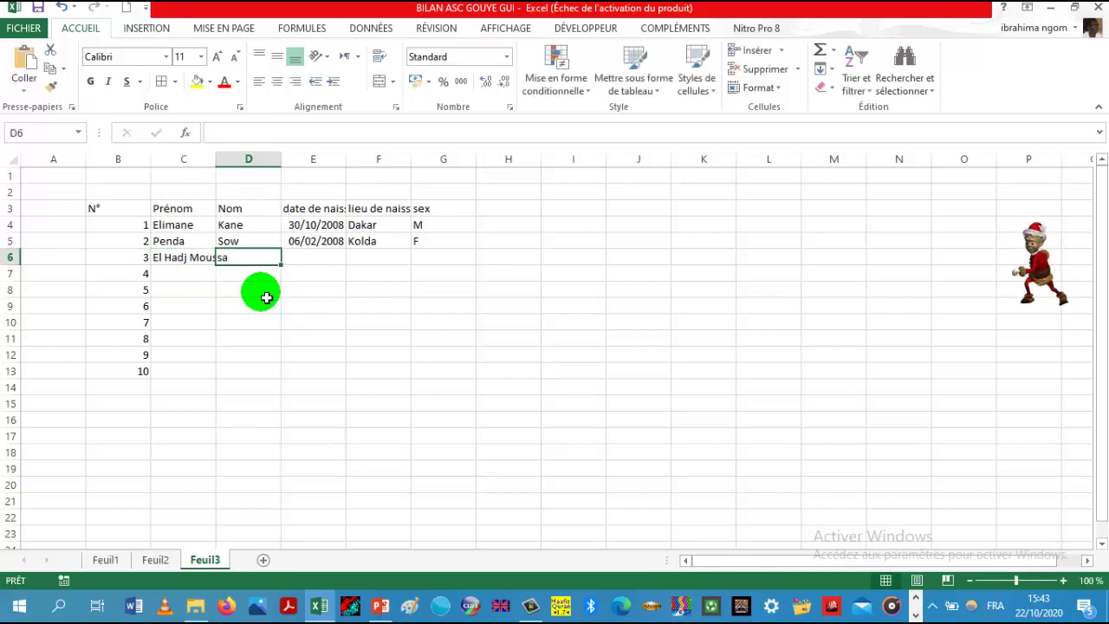
pyautogui.write('Dramé')
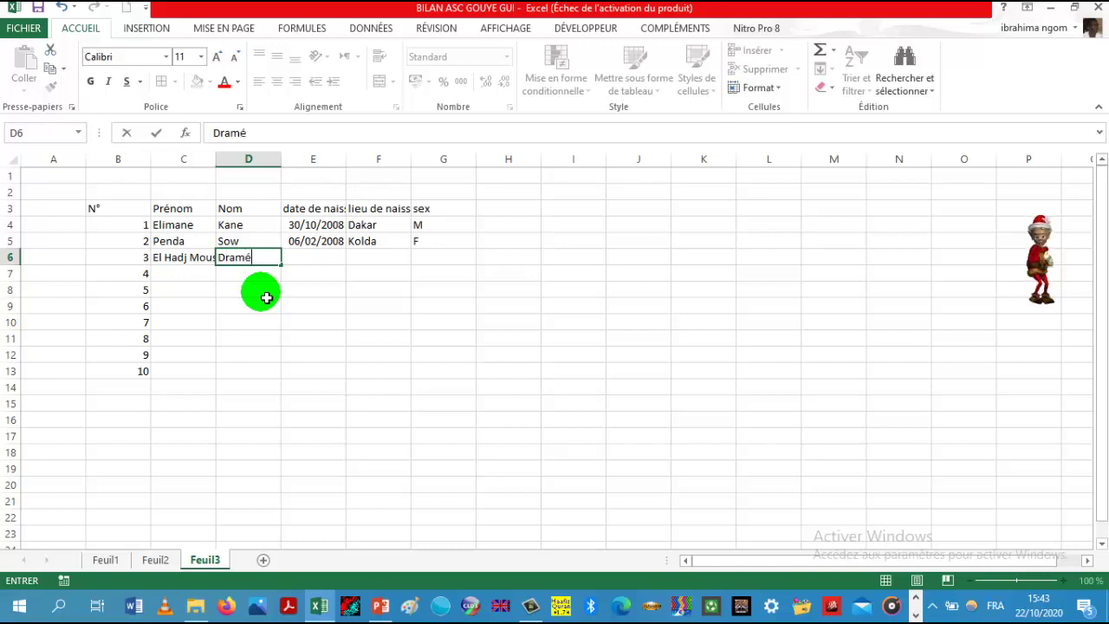
pyautogui.press('Tab')
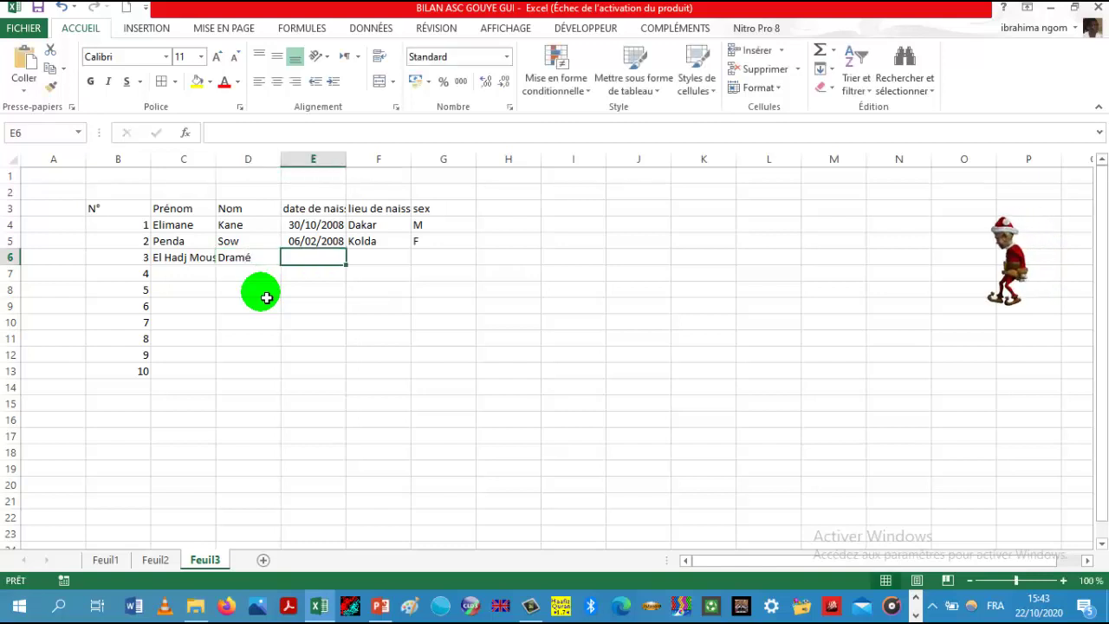
pyautogui.write('10')
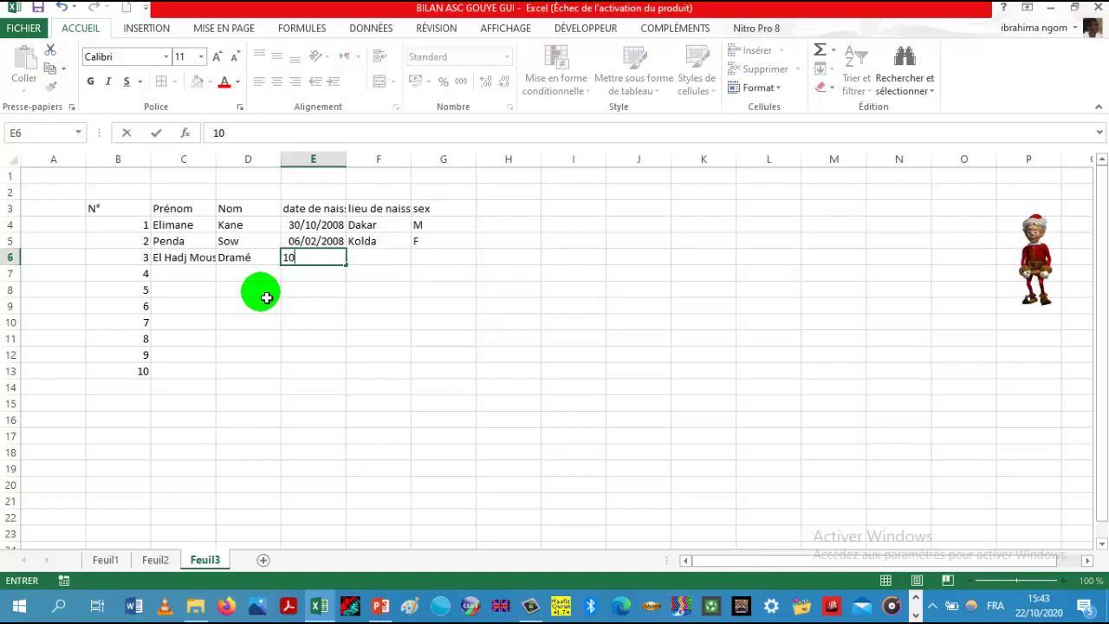
pyautogui.write('/01')
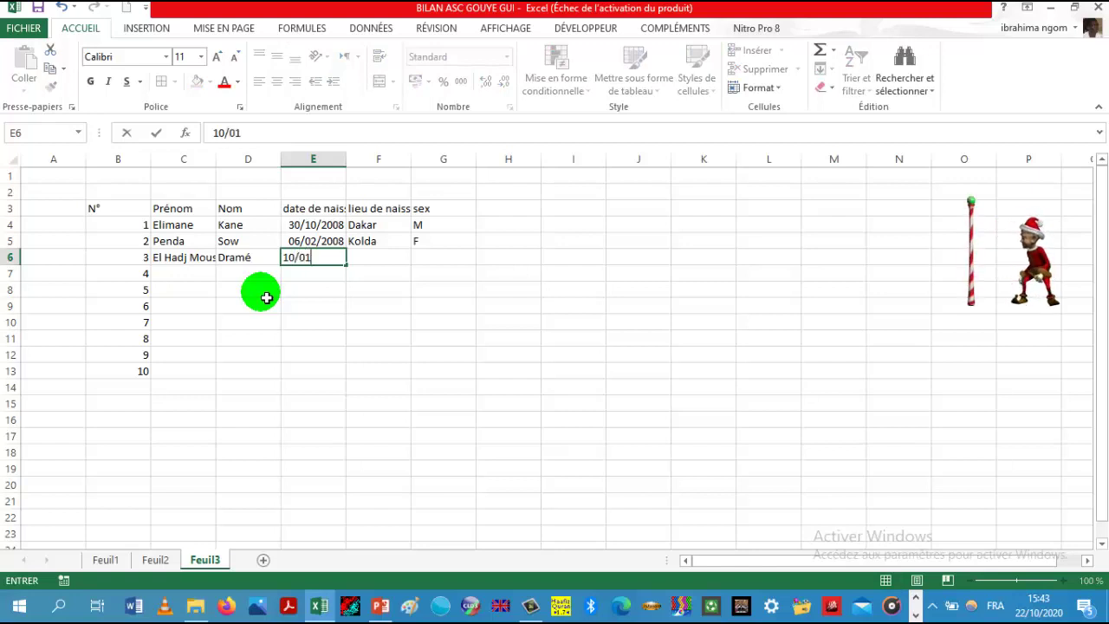
pyautogui.write('/2')
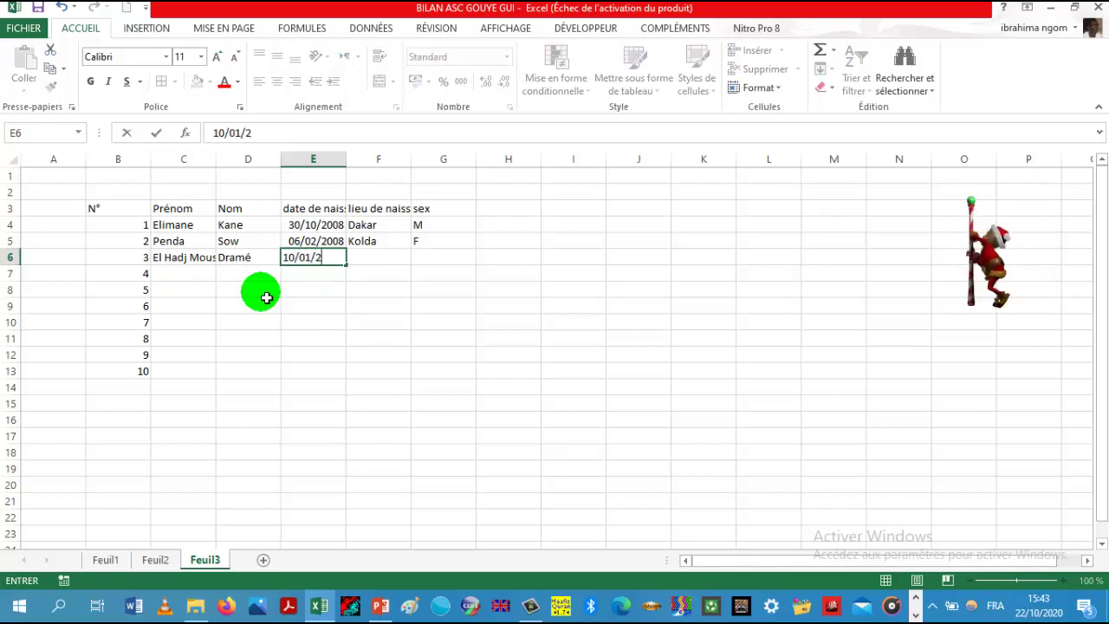
pyautogui.write('00')
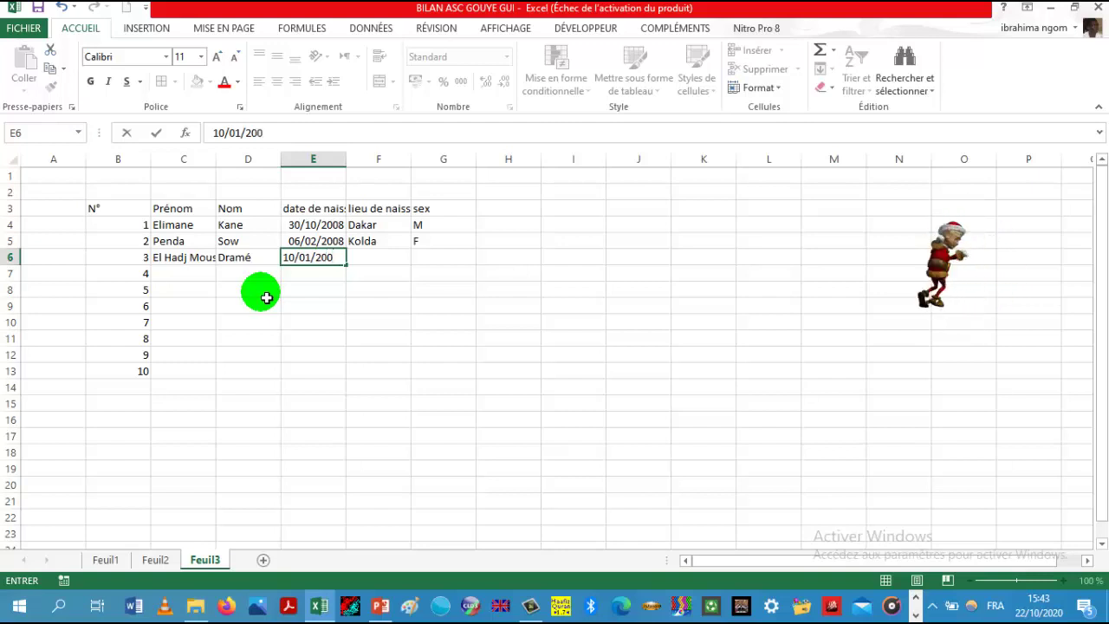
pyautogui.write('9')
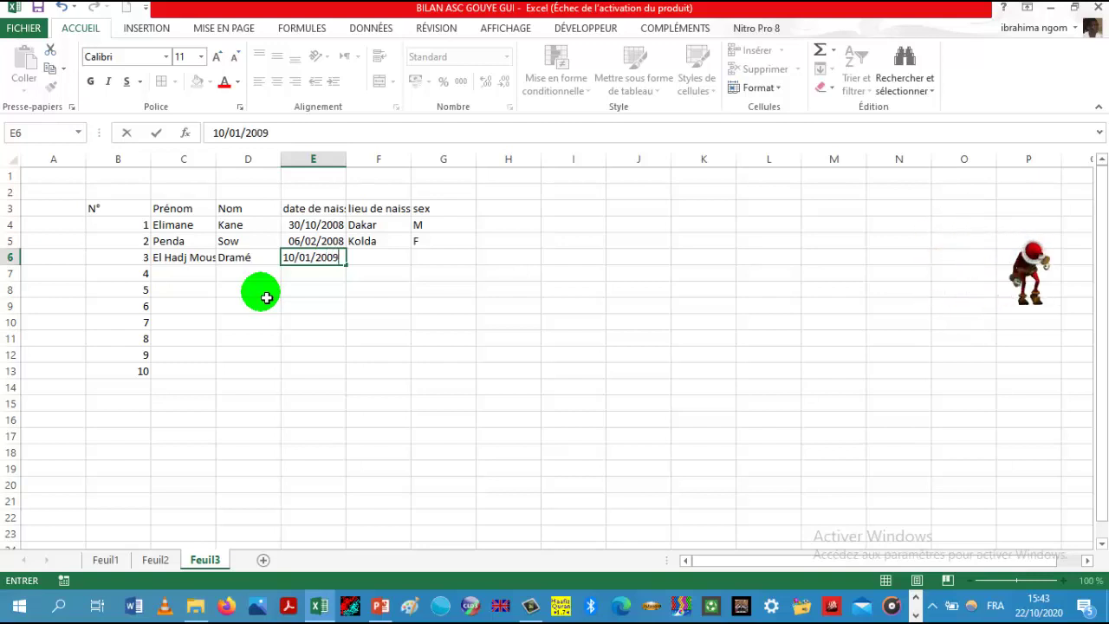
pyautogui.press('Tab')
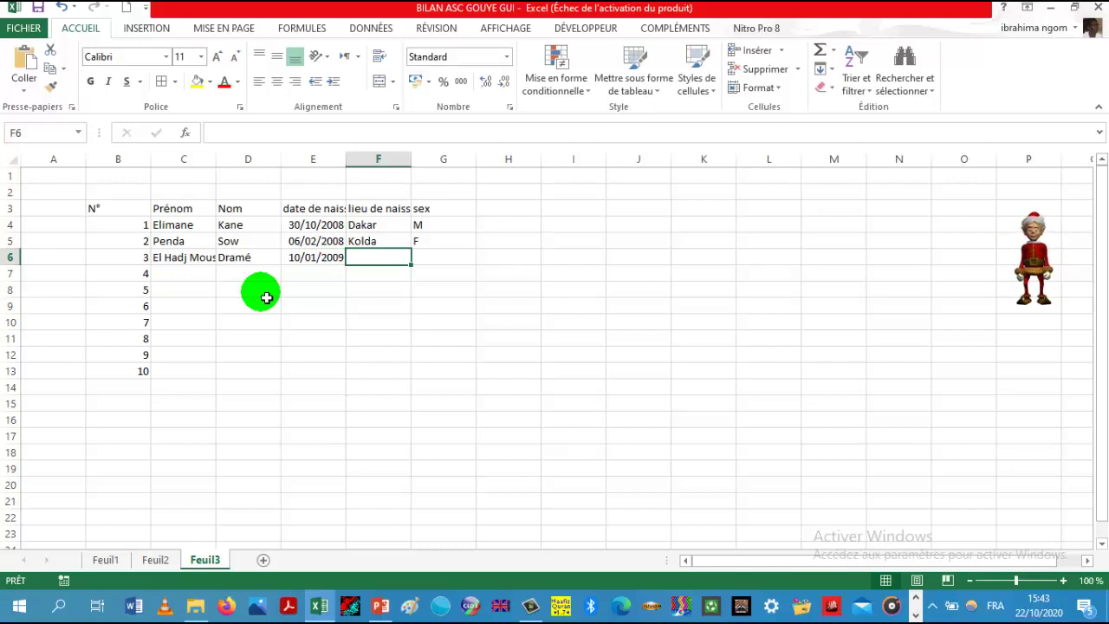
pyautogui.write('Kaol')
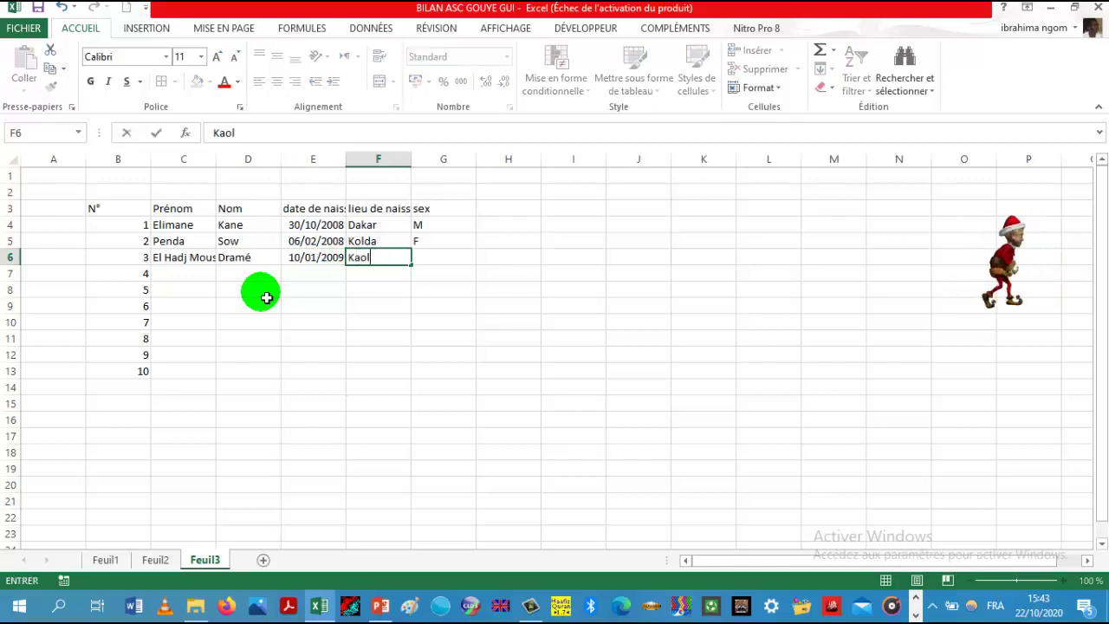
pyautogui.write('ack')
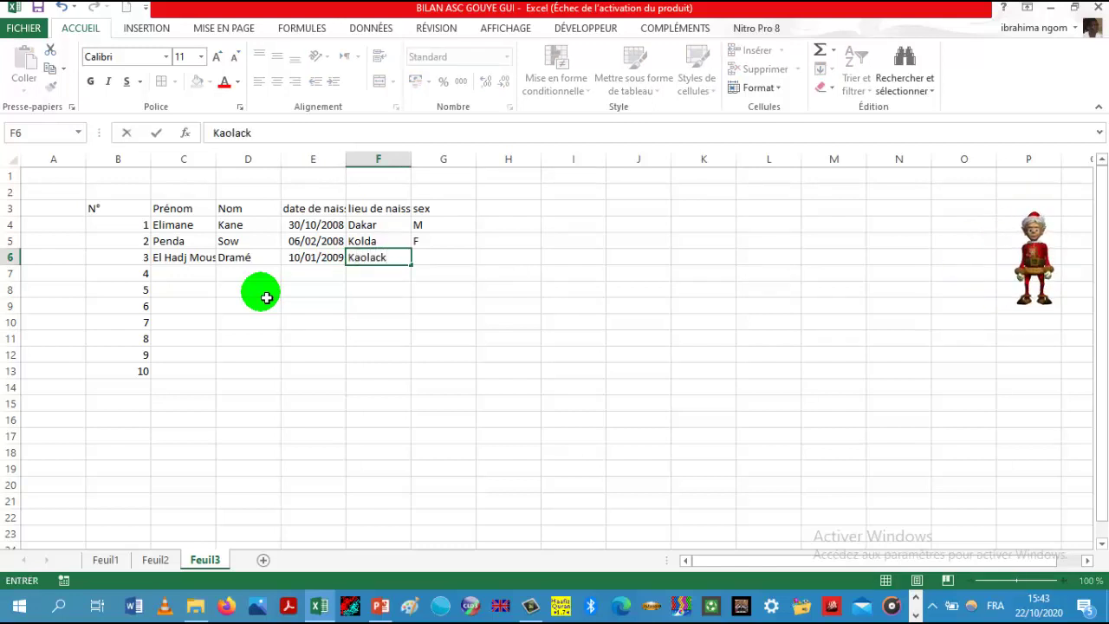
pyautogui.press('Tab')
pyautogui.write('M')
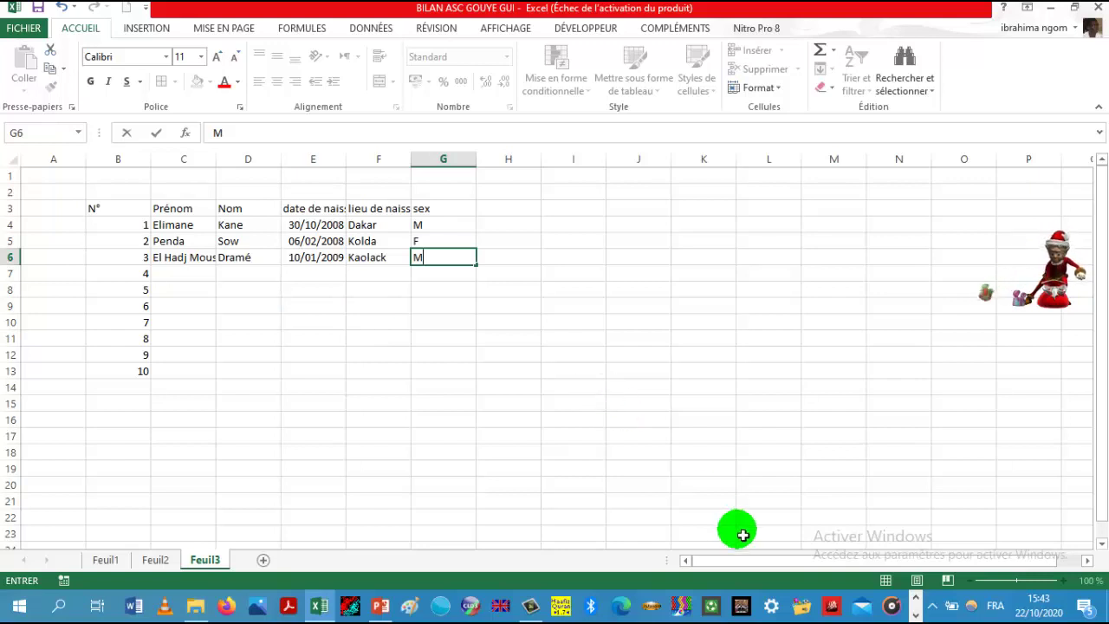
# Complete rows 7 to 13 with the remaining seven students' names, birth dates, birthplaces and sex
pyautogui.click(917, 615)
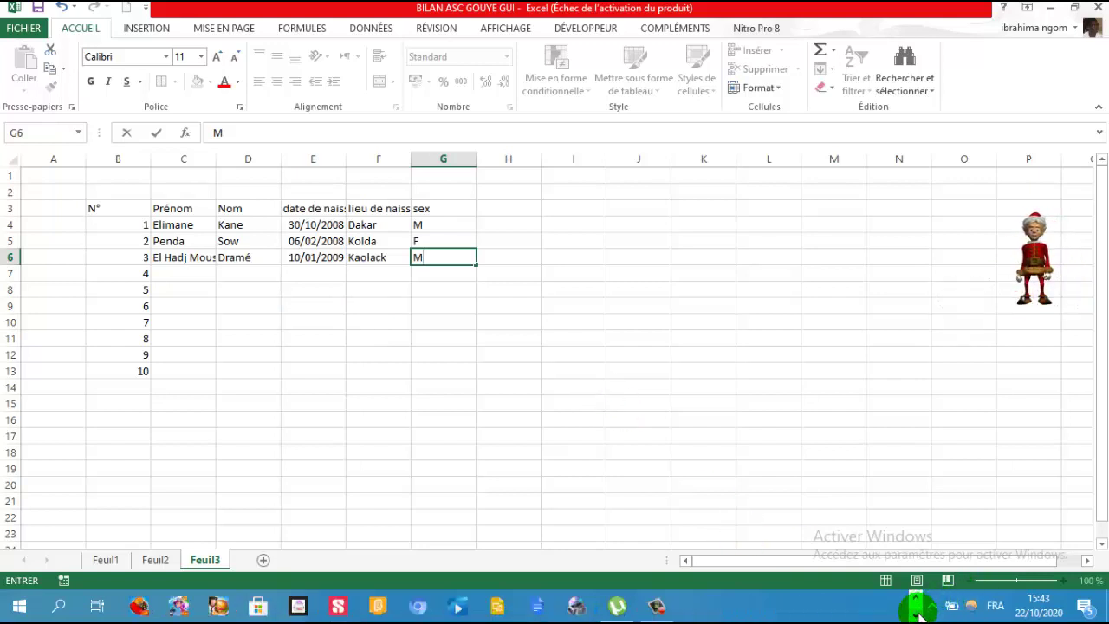
pyautogui.click(654, 608)
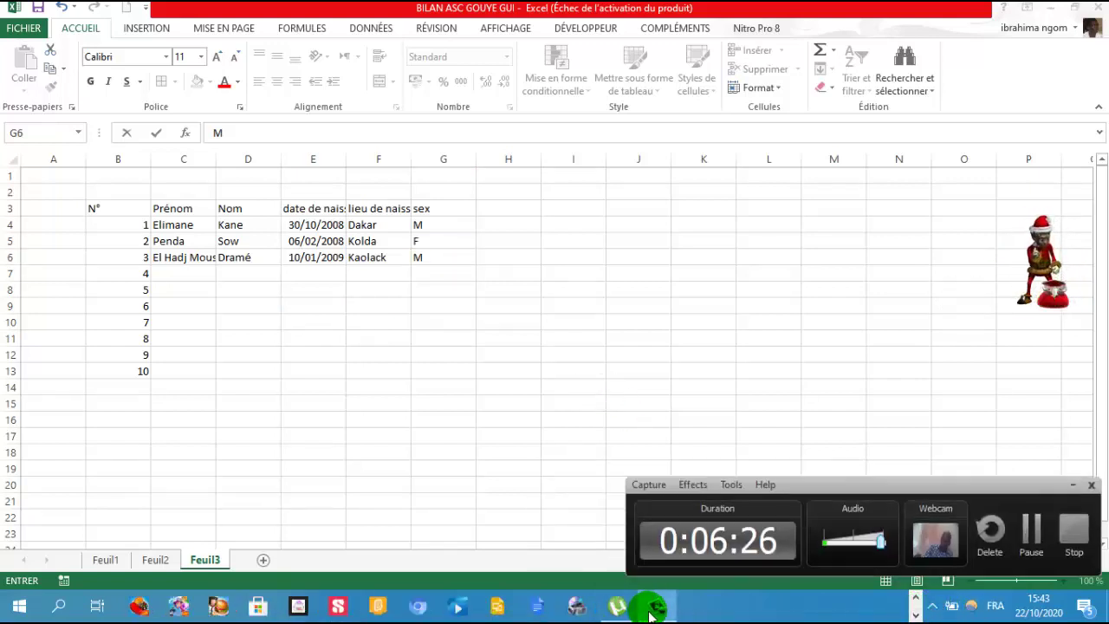
pyautogui.click(1031, 530)
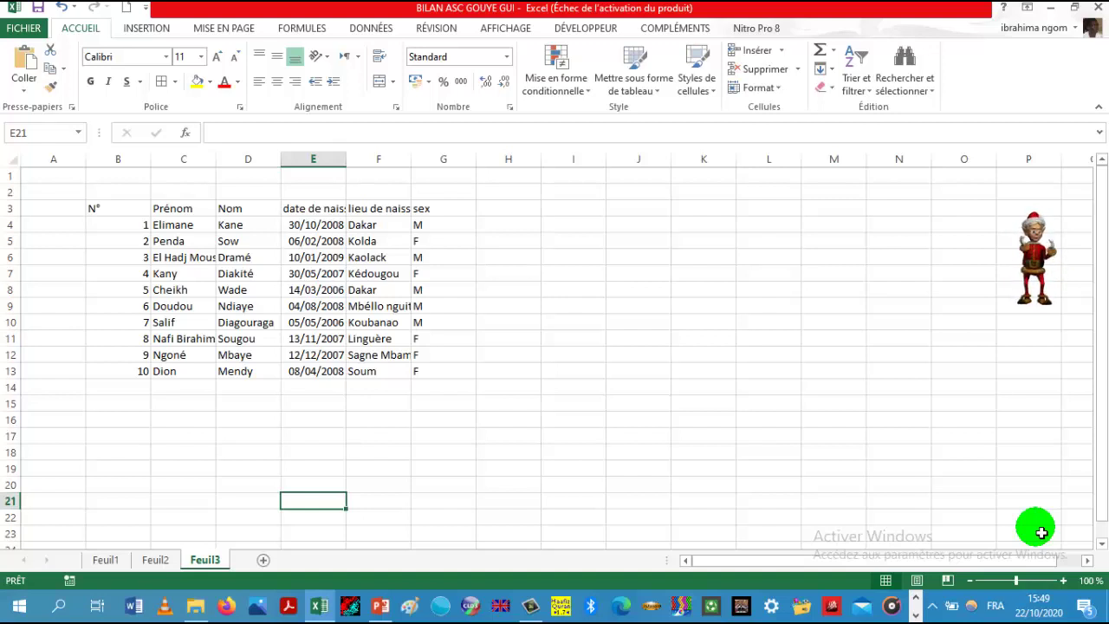
# Select the range B3:G13, from the N° header to the last student's sex cell
pyautogui.click(110, 214)
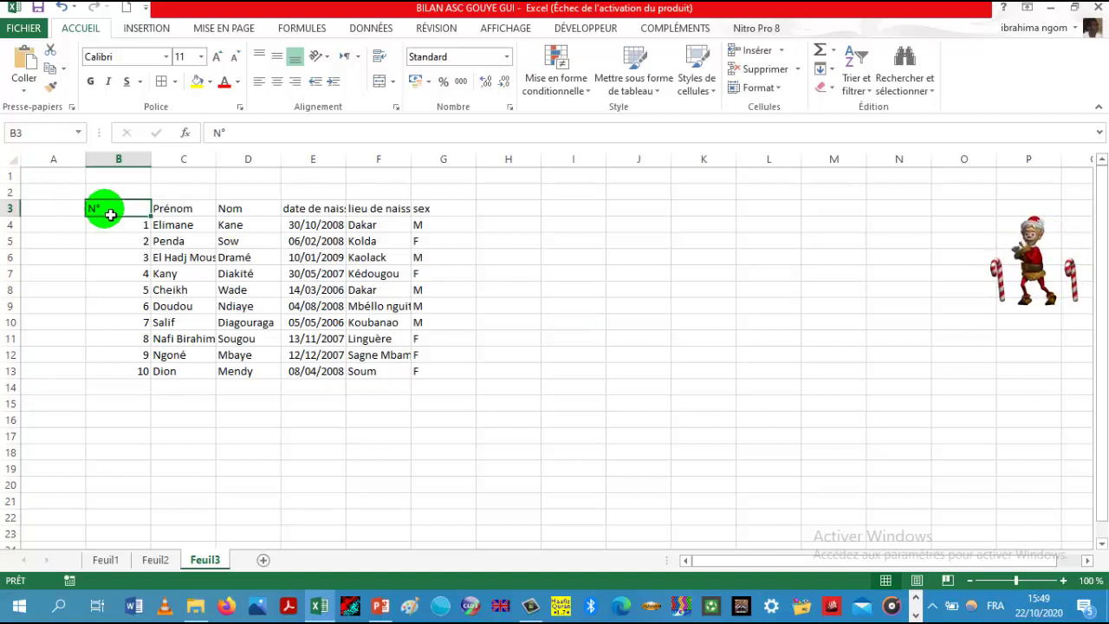
pyautogui.moveTo(110, 214)
pyautogui.mouseDown()
pyautogui.moveTo(439, 359)
pyautogui.moveTo(438, 376)
pyautogui.mouseUp()
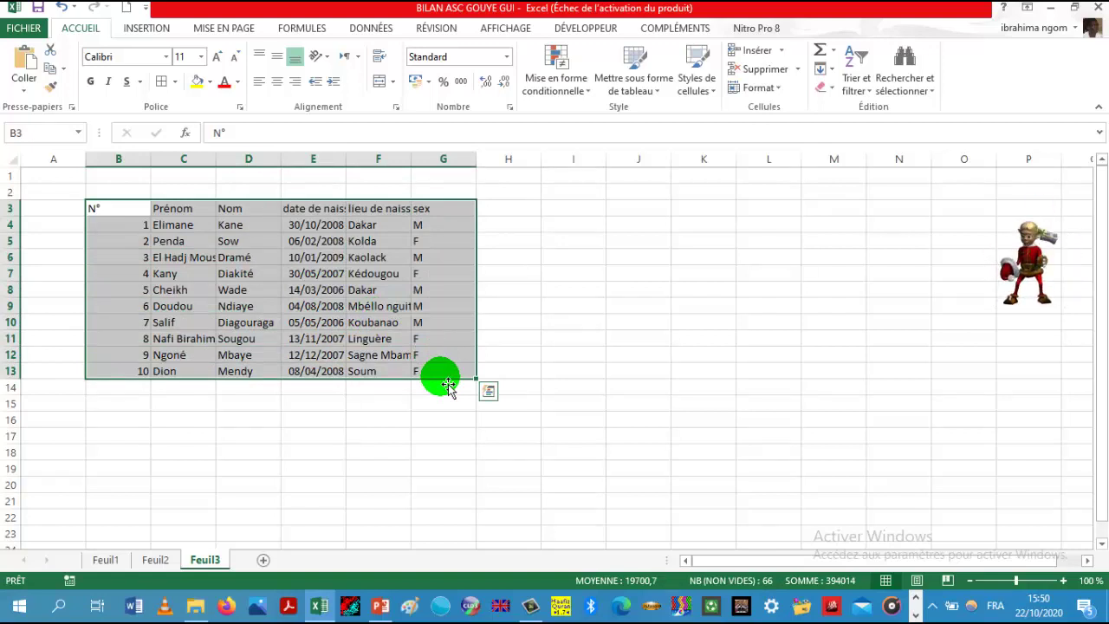
pyautogui.click(110, 213)
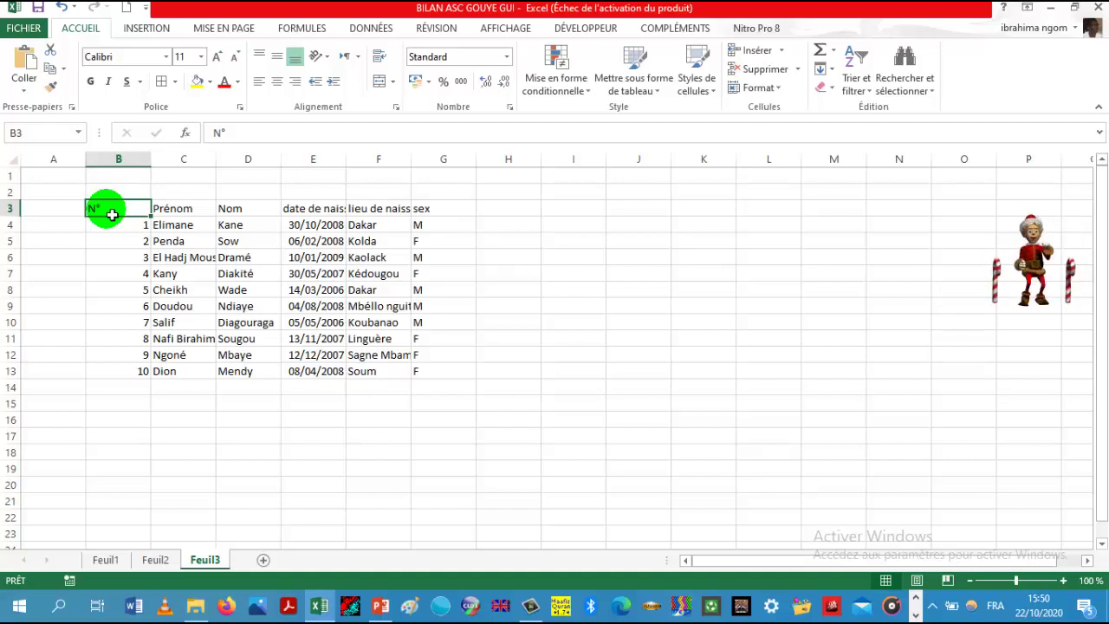
pyautogui.moveTo(111, 214)
pyautogui.mouseDown()
pyautogui.moveTo(244, 262)
pyautogui.moveTo(432, 371)
pyautogui.mouseUp()
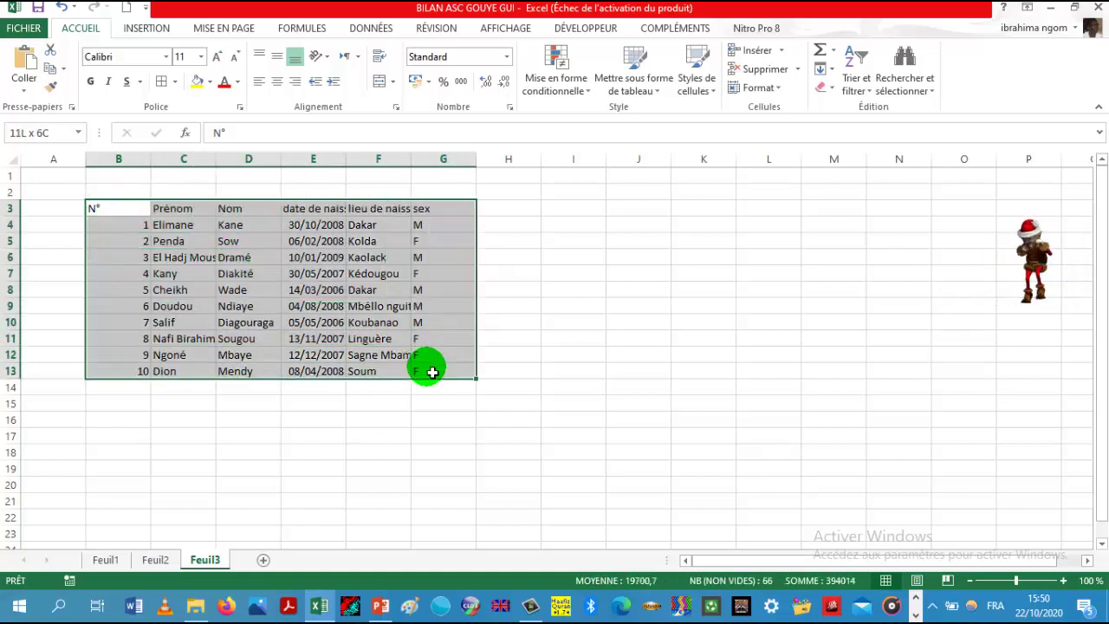
pyautogui.moveTo(432, 372); pyautogui.dragTo(432, 372)
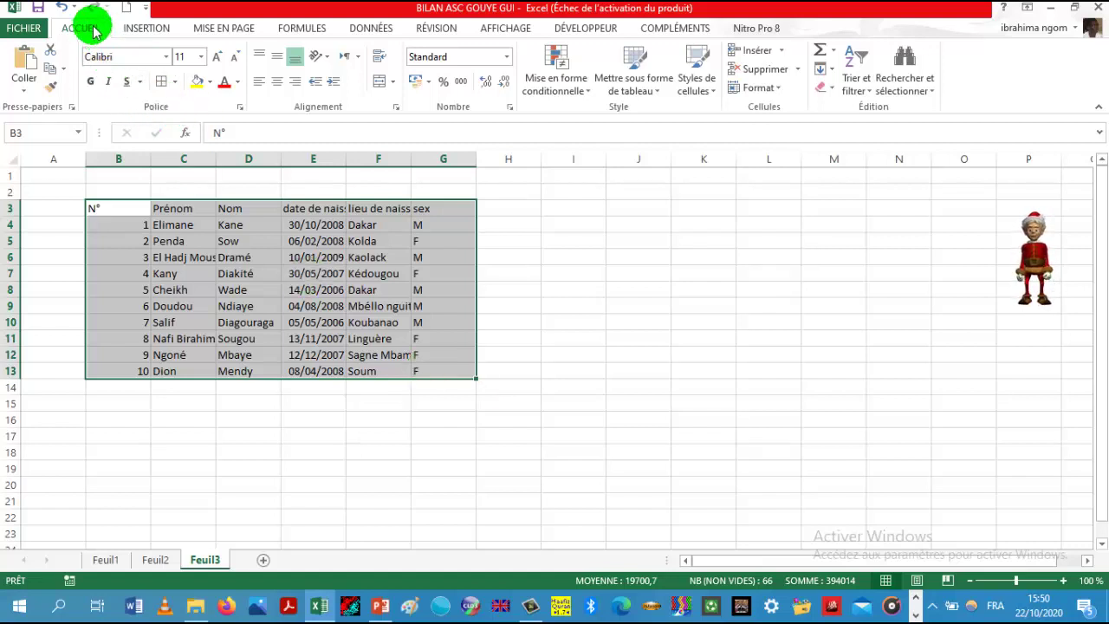
# Apply Toutes les bordures to B3:G13 and deselect to check the grid
pyautogui.click(177, 82)
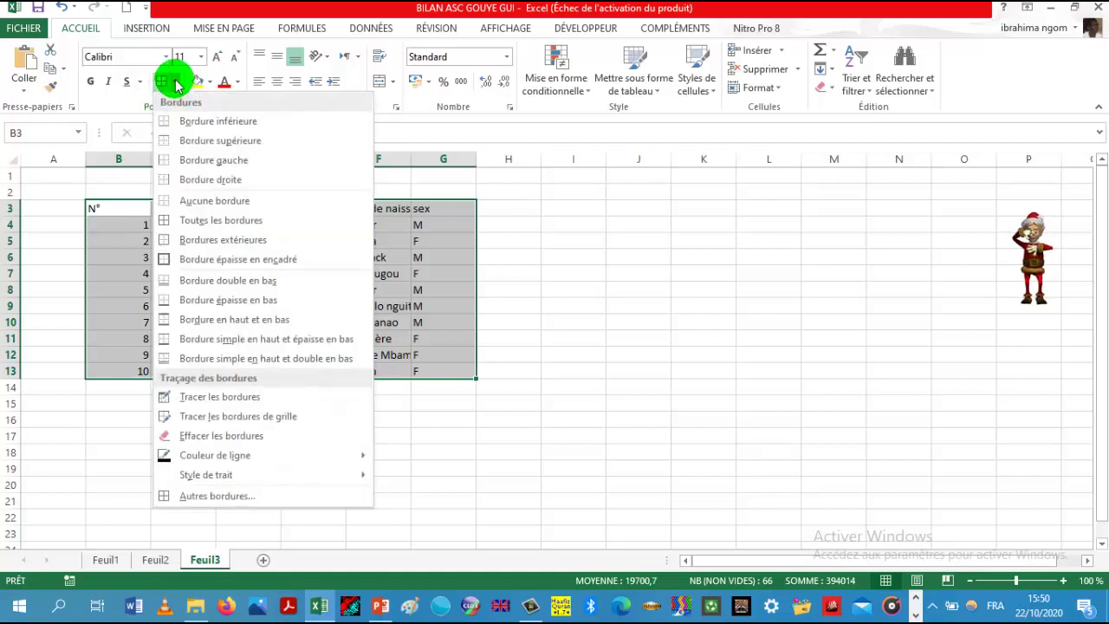
pyautogui.click(196, 226)
pyautogui.click(506, 298)
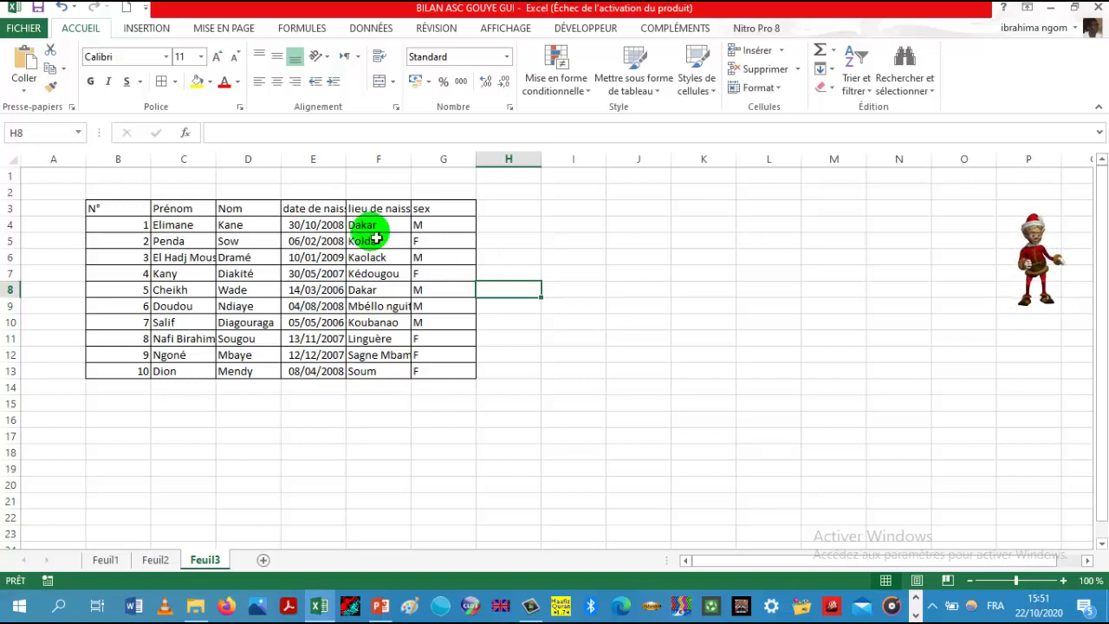
# Undo the previously applied borders and reselect the student table B3:G13
pyautogui.click(61, 7)
pyautogui.click(264, 371)
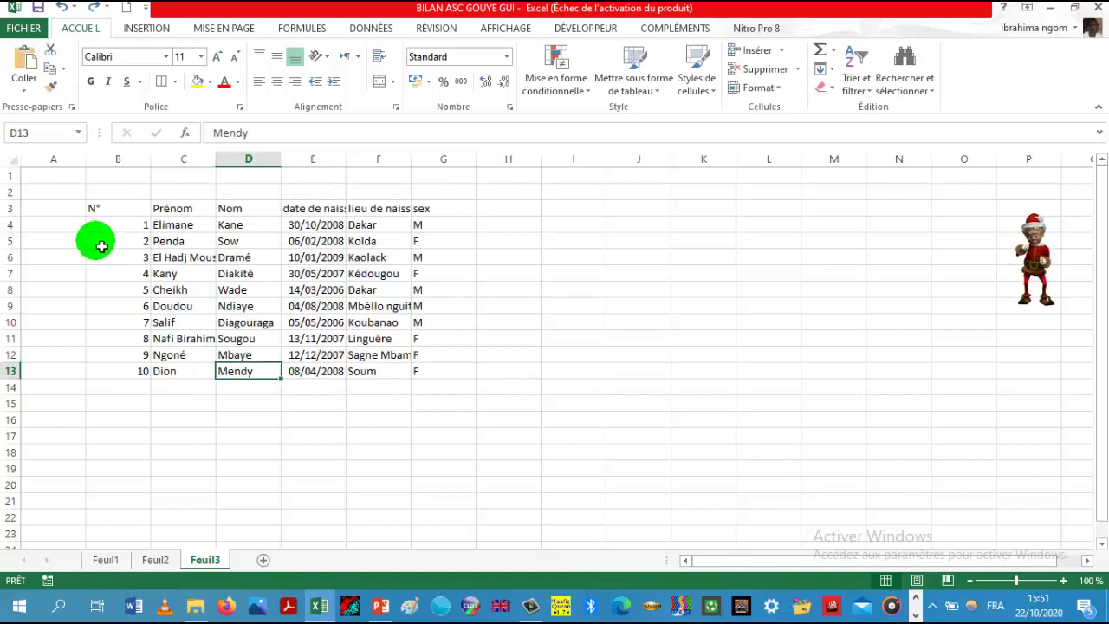
pyautogui.moveTo(106, 209)
pyautogui.mouseDown()
pyautogui.moveTo(412, 349)
pyautogui.moveTo(427, 371)
pyautogui.mouseUp()
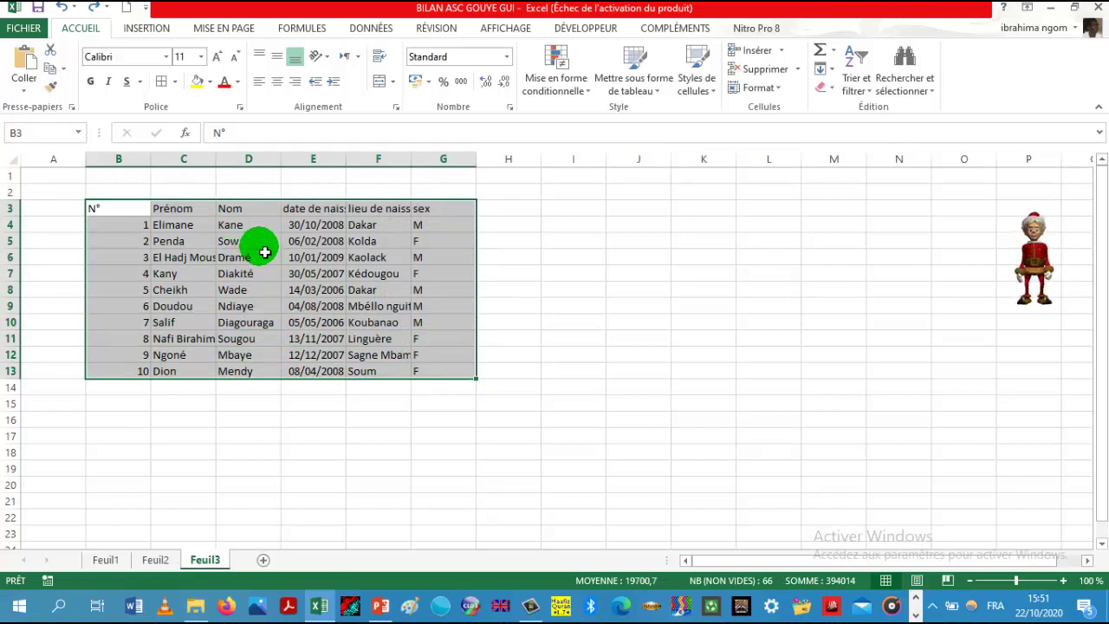
# Apply thin Contour and Intérieur borders to B3:G13 via Format de cellule > Bordure
pyautogui.rightClick(264, 252)
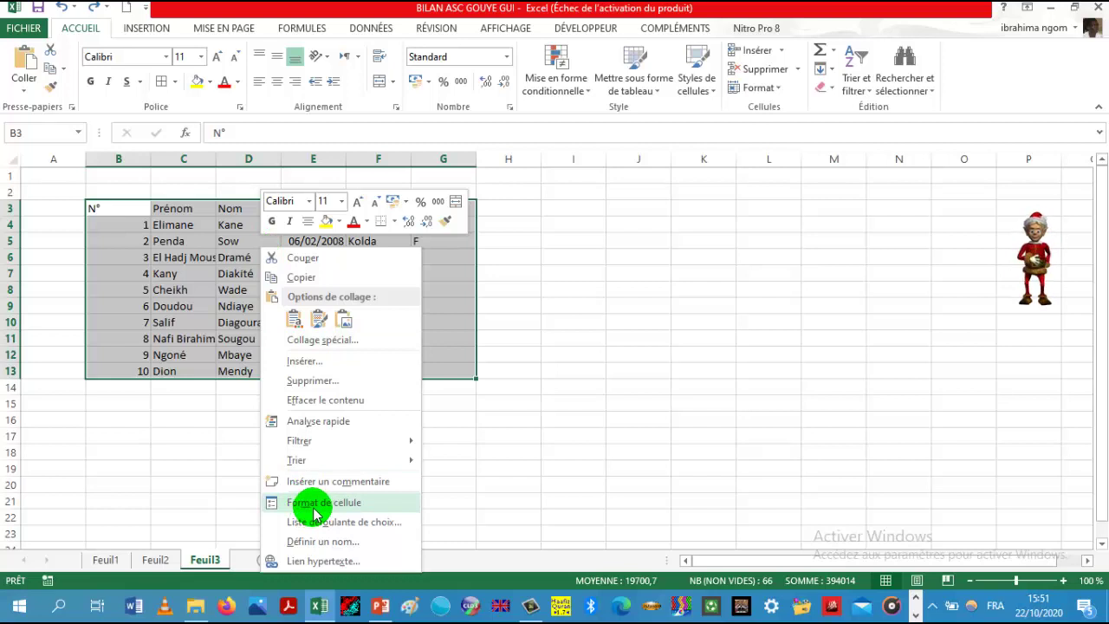
pyautogui.click(194, 250)
pyautogui.rightClick(194, 249)
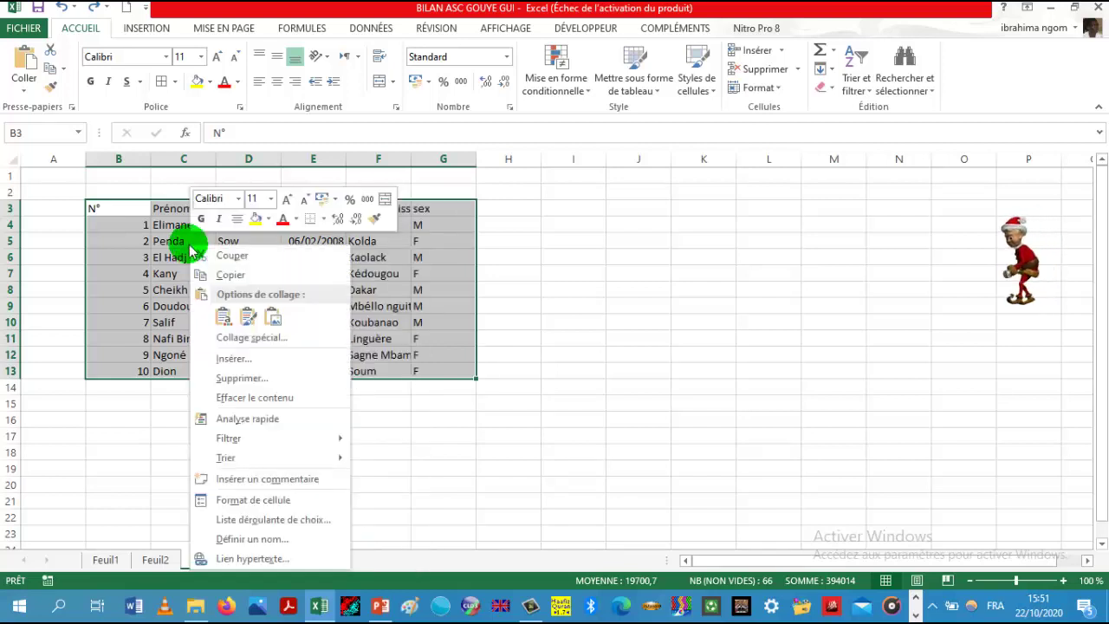
pyautogui.click(250, 501)
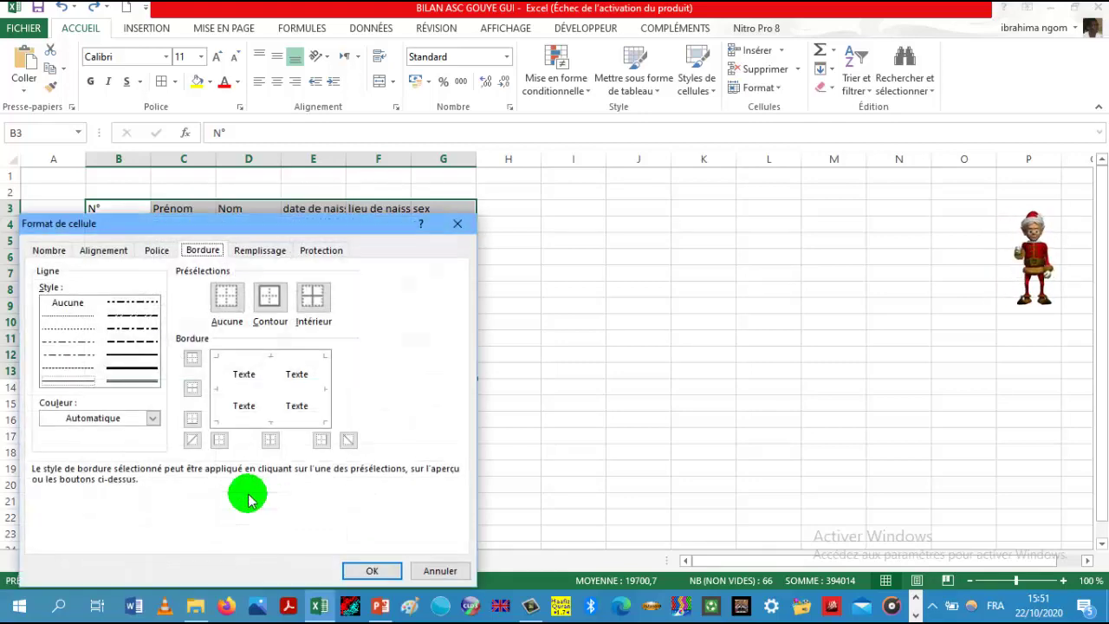
pyautogui.click(52, 251)
pyautogui.click(104, 250)
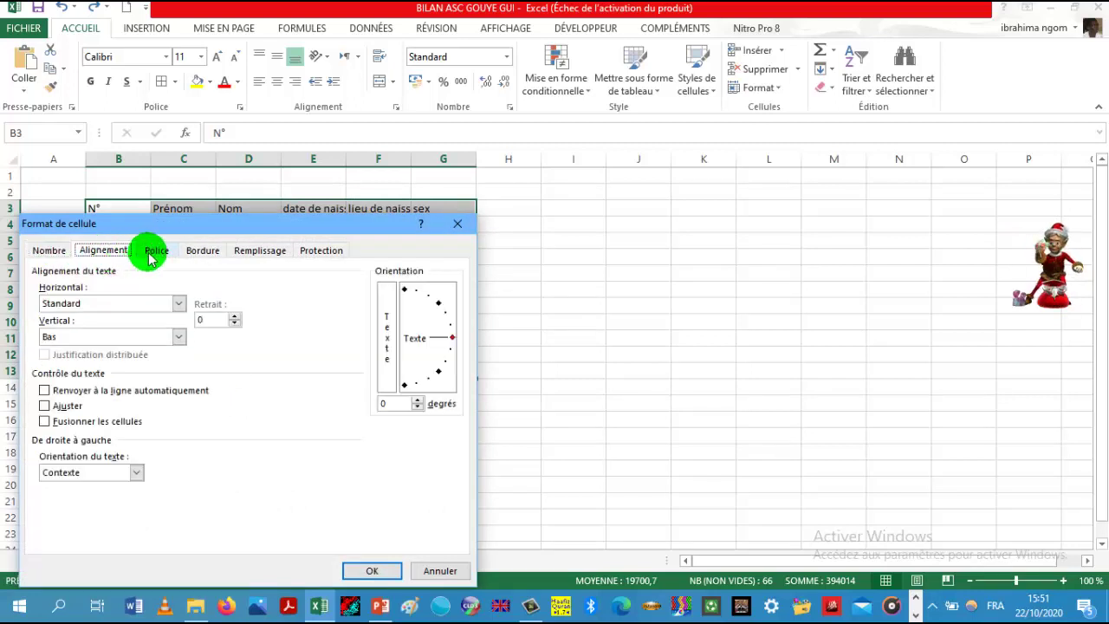
pyautogui.click(152, 252)
pyautogui.click(202, 251)
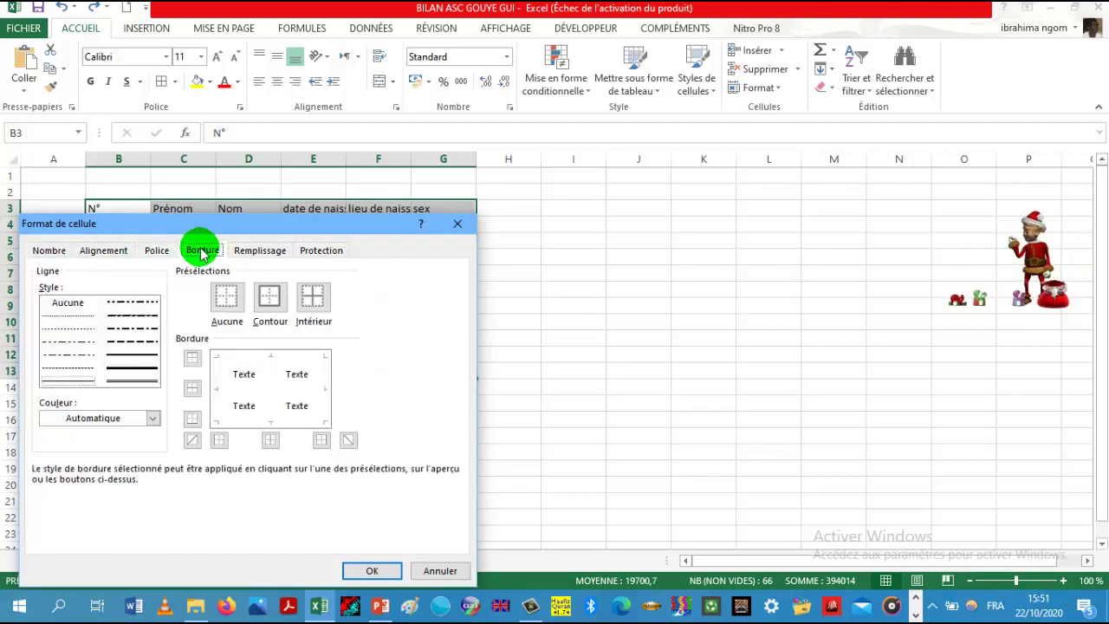
pyautogui.click(269, 296)
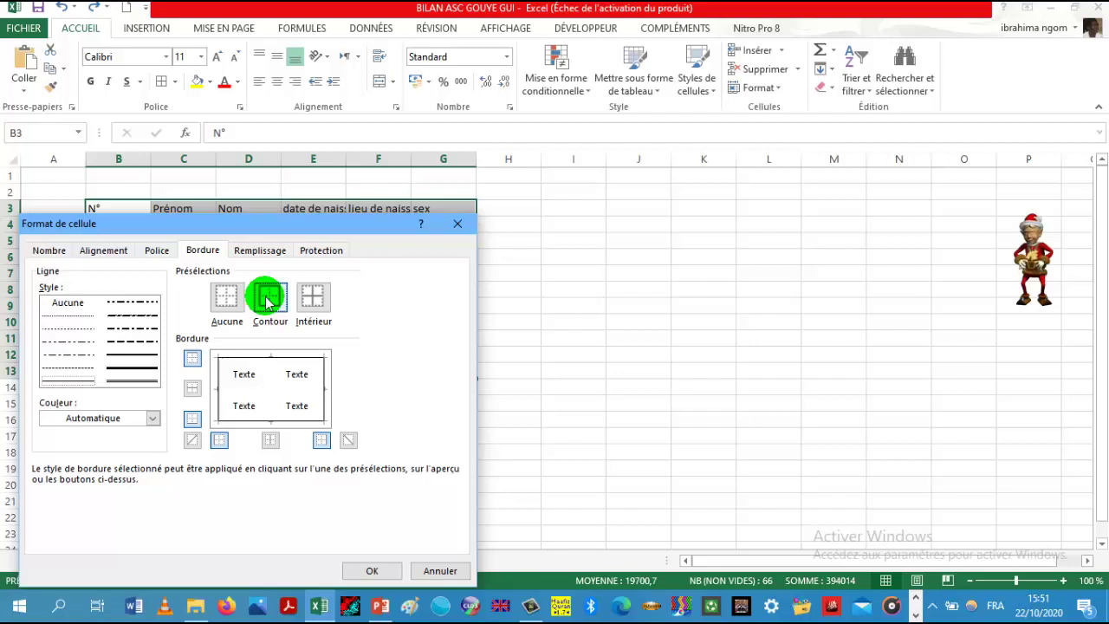
pyautogui.click(316, 300)
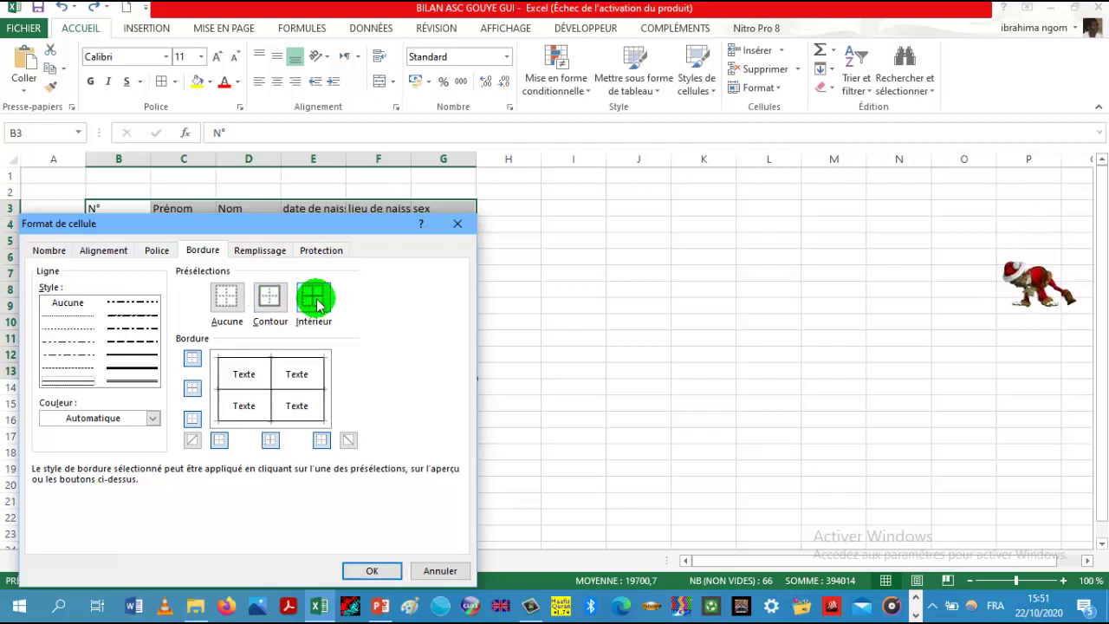
pyautogui.click(372, 572)
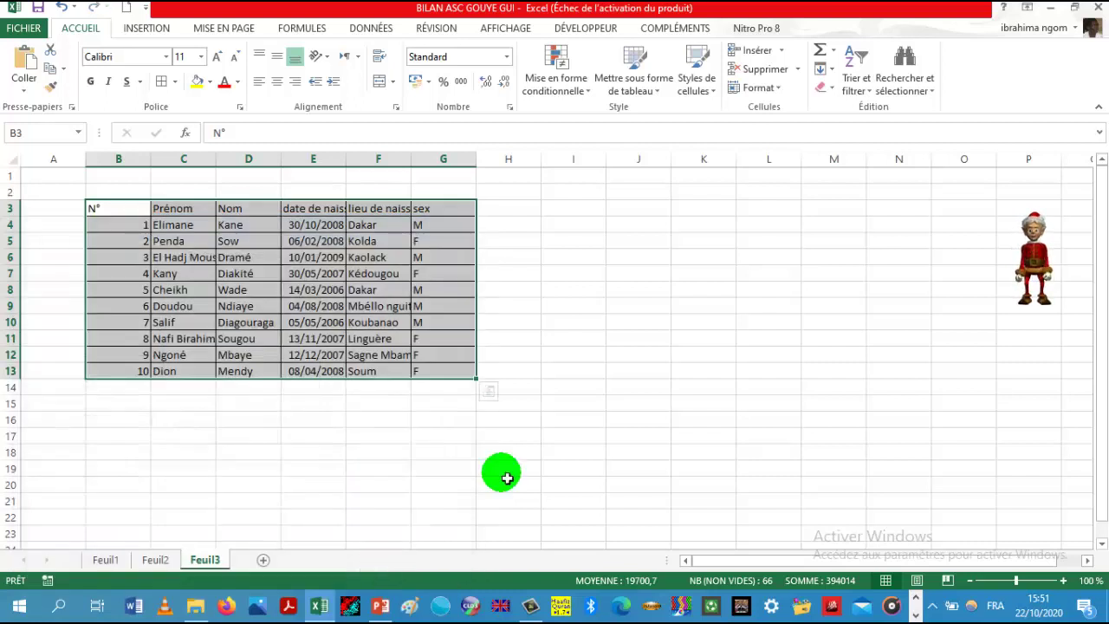
pyautogui.click(651, 358)
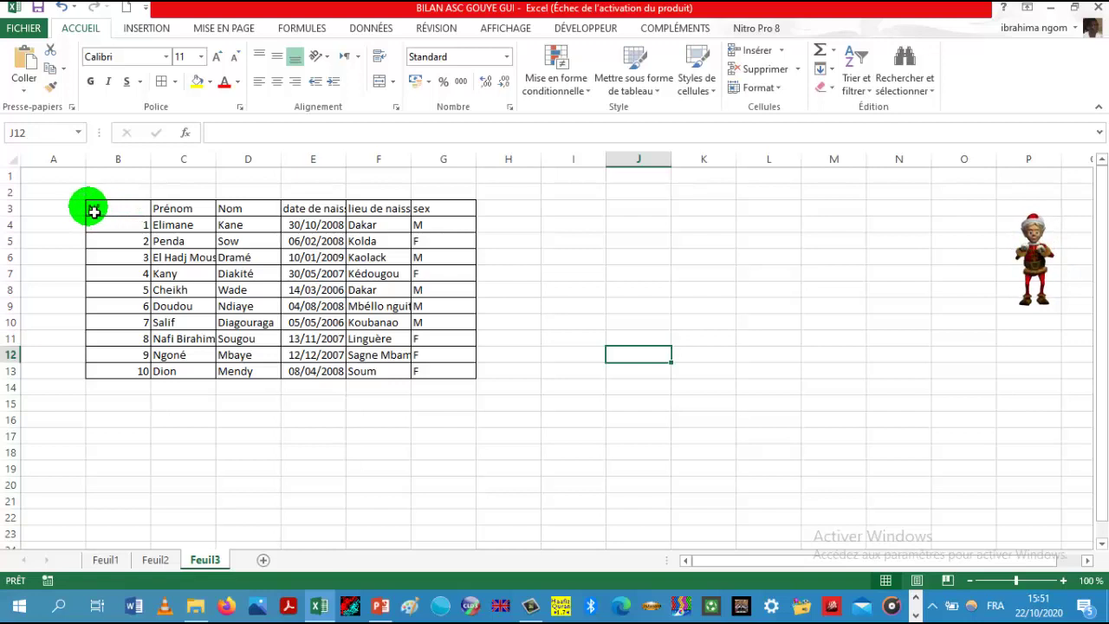
pyautogui.moveTo(102, 215)
pyautogui.mouseDown()
pyautogui.moveTo(422, 335)
pyautogui.moveTo(431, 370)
pyautogui.mouseUp()
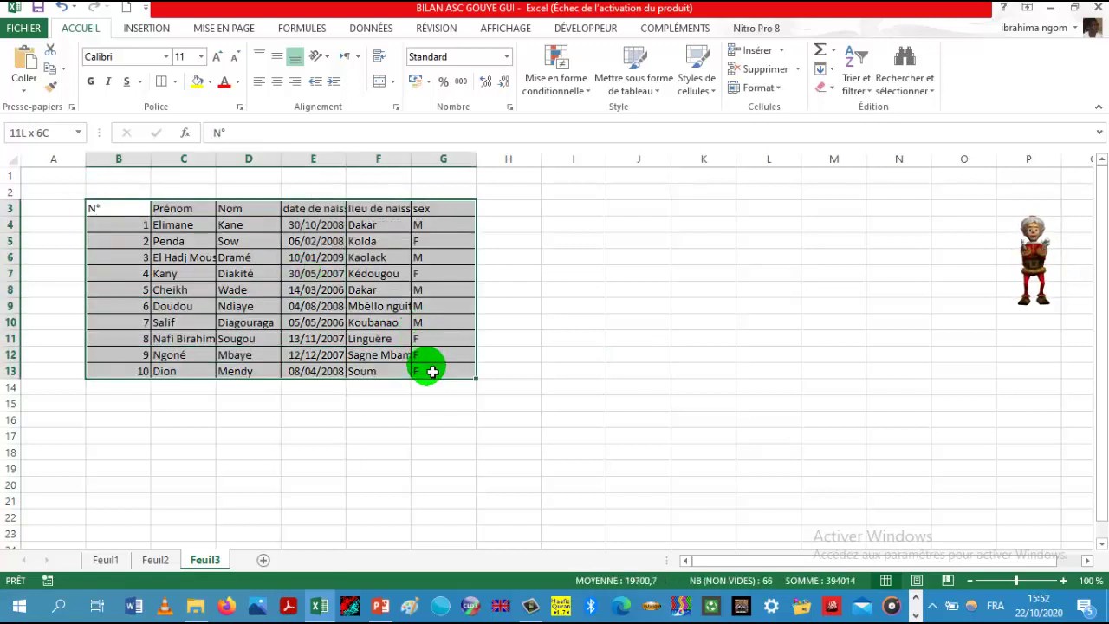
pyautogui.rightClick(358, 316)
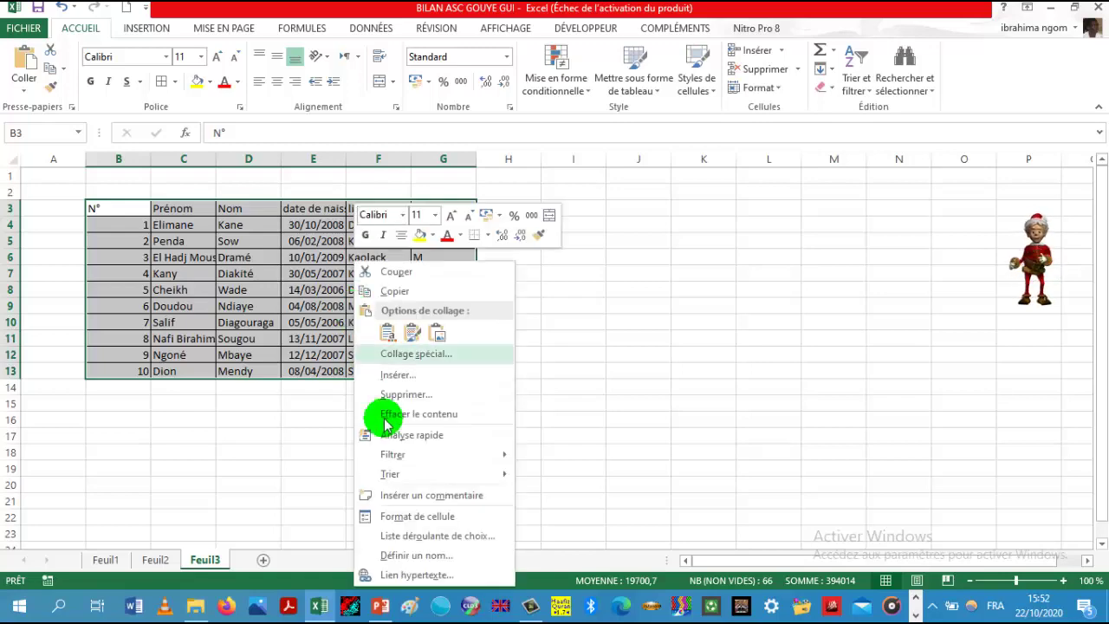
pyautogui.click(405, 517)
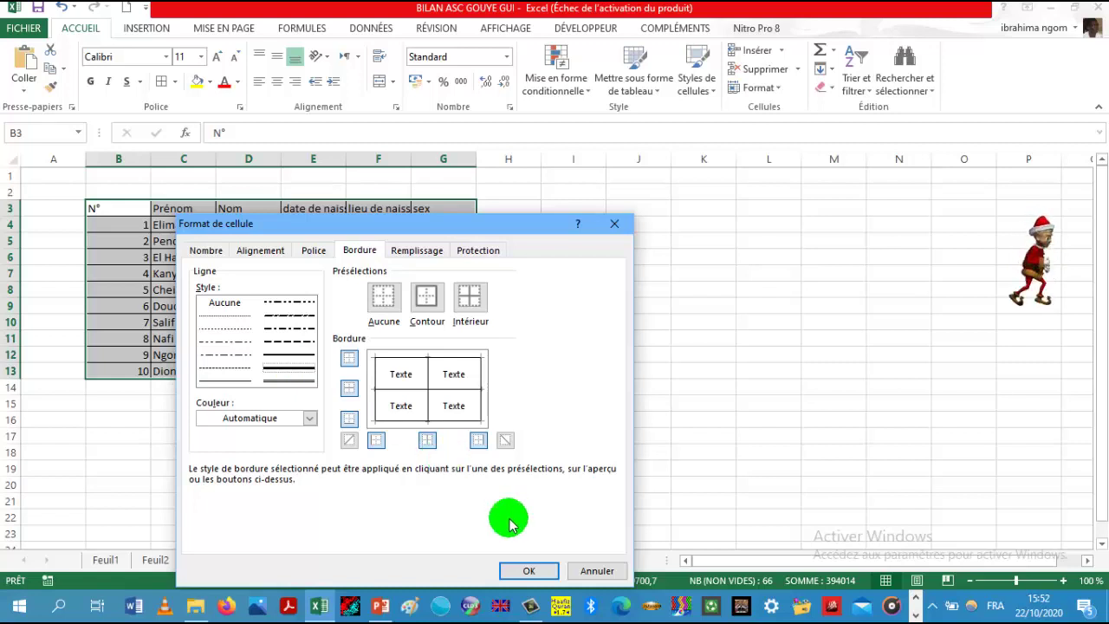
pyautogui.click(524, 570)
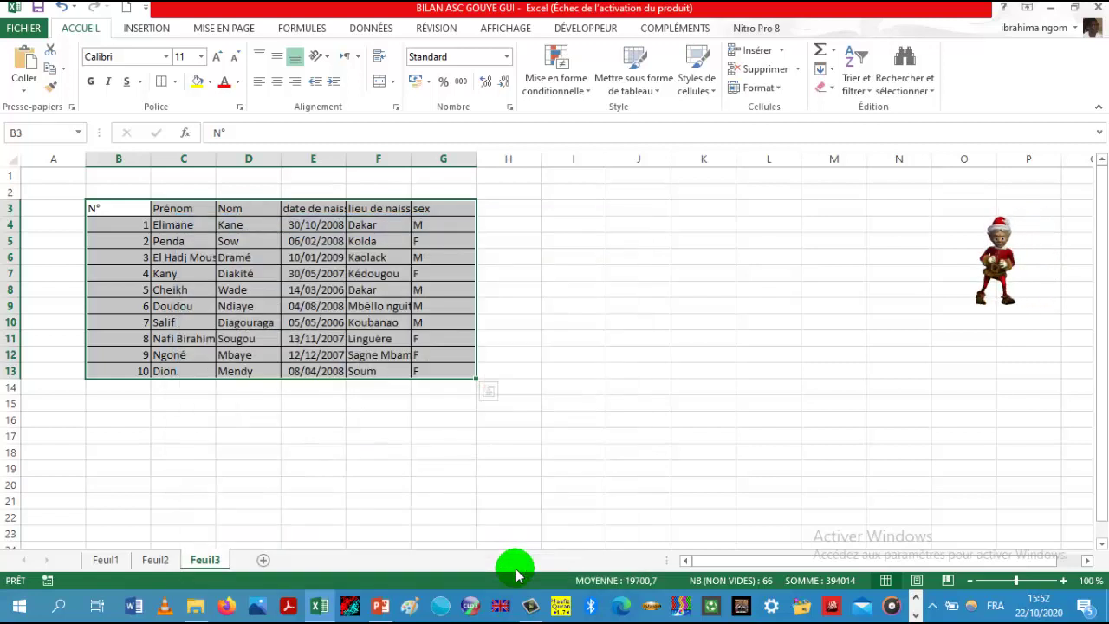
pyautogui.click(569, 405)
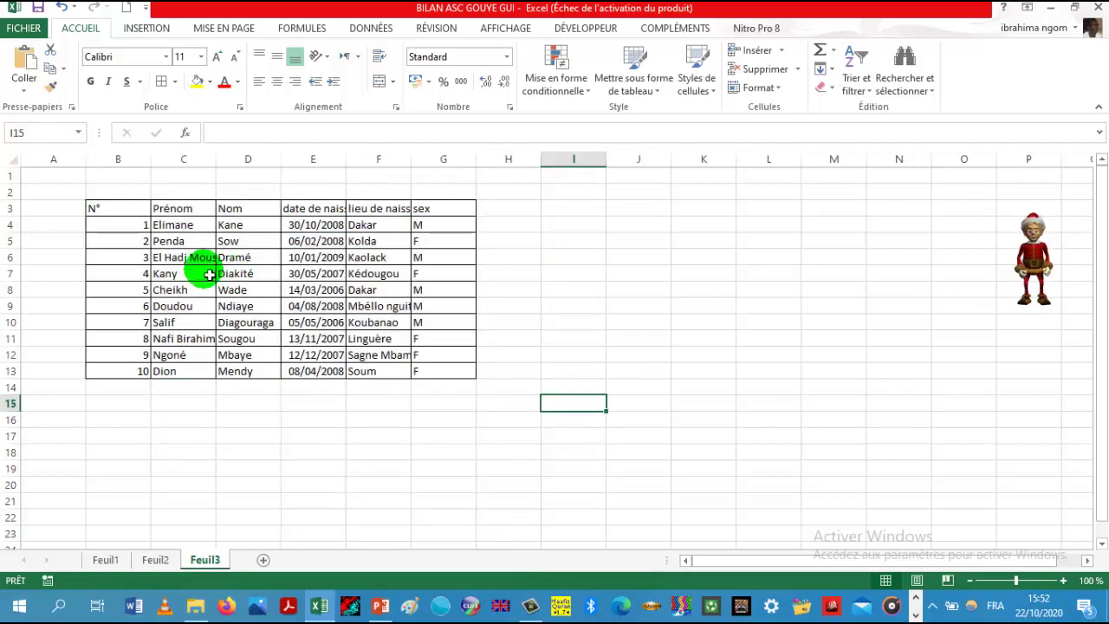
# Replace the thin borders on B3:G13 with thick Contour and Intérieur borders
pyautogui.moveTo(99, 208); pyautogui.dragTo(457, 371)
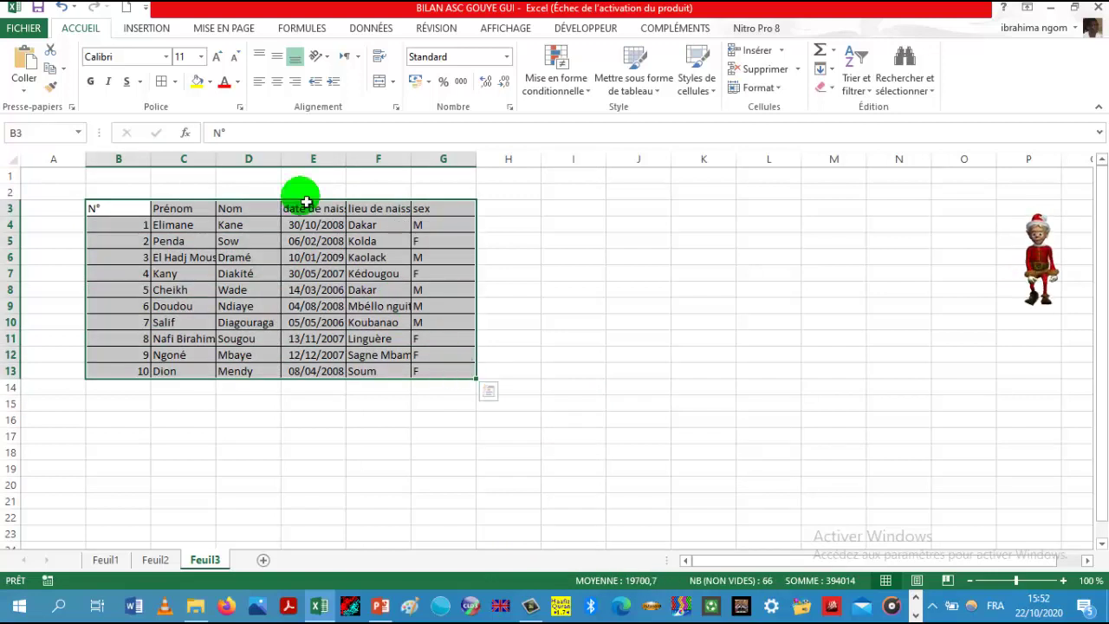
pyautogui.rightClick(254, 226)
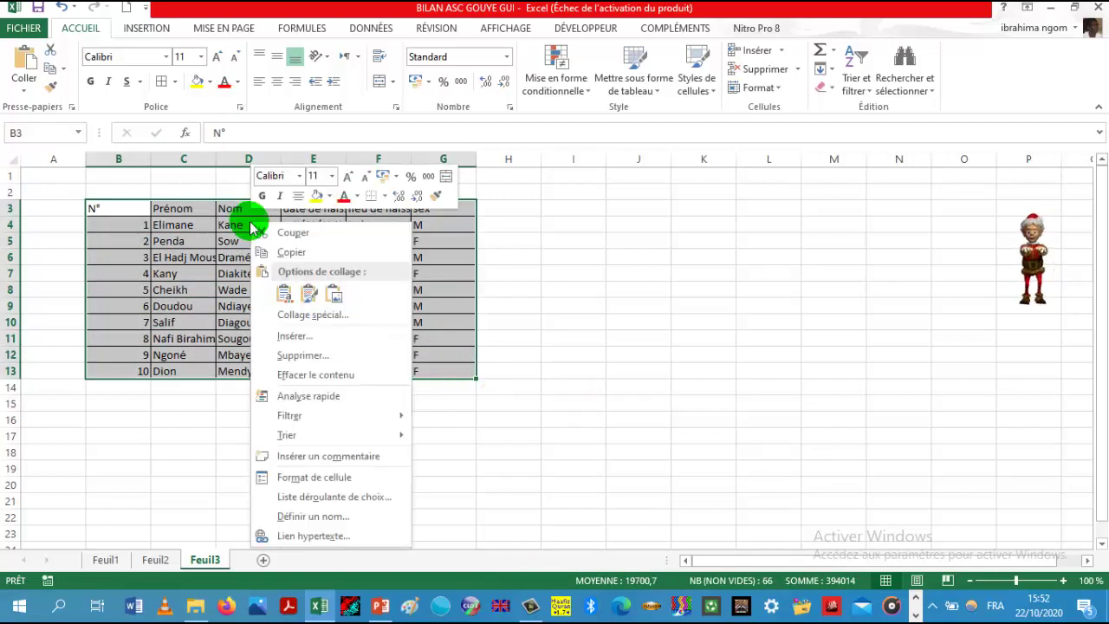
pyautogui.click(329, 477)
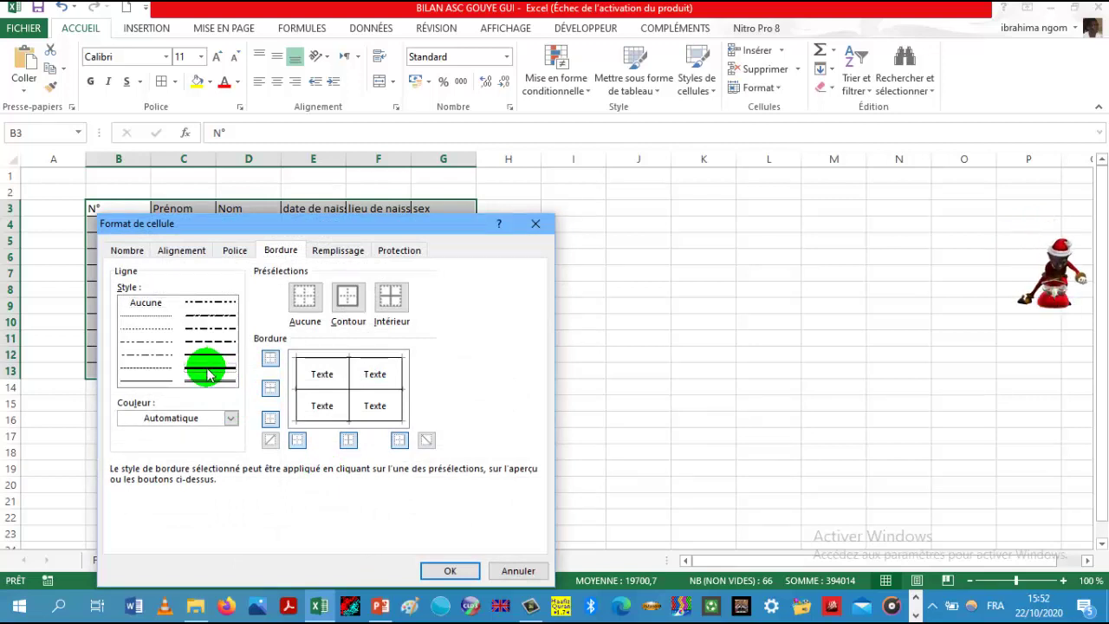
pyautogui.click(347, 297)
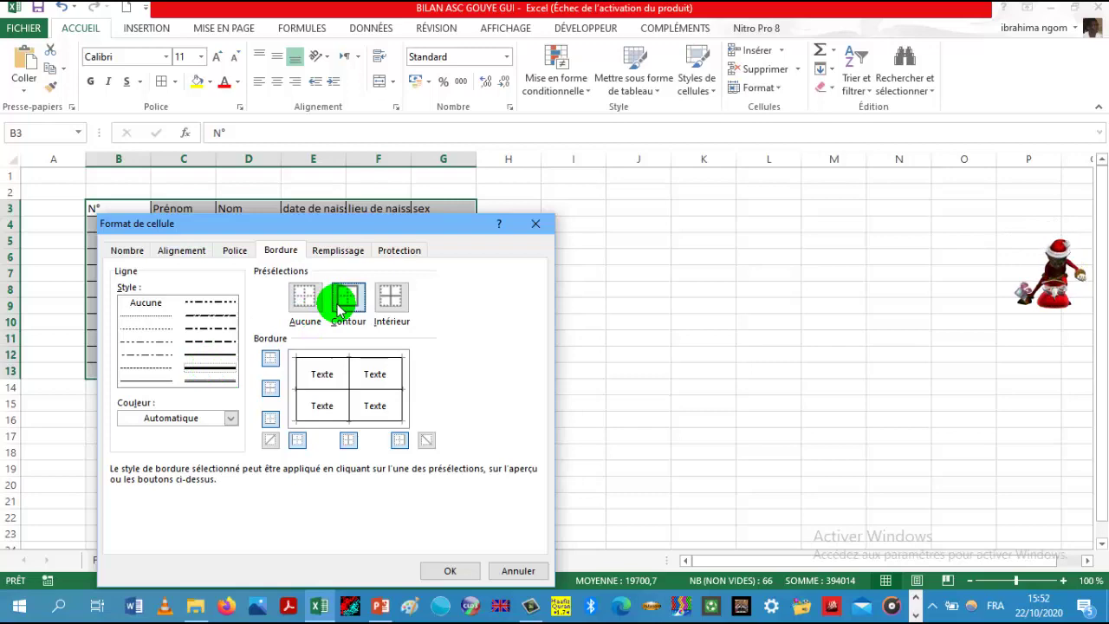
pyautogui.click(393, 298)
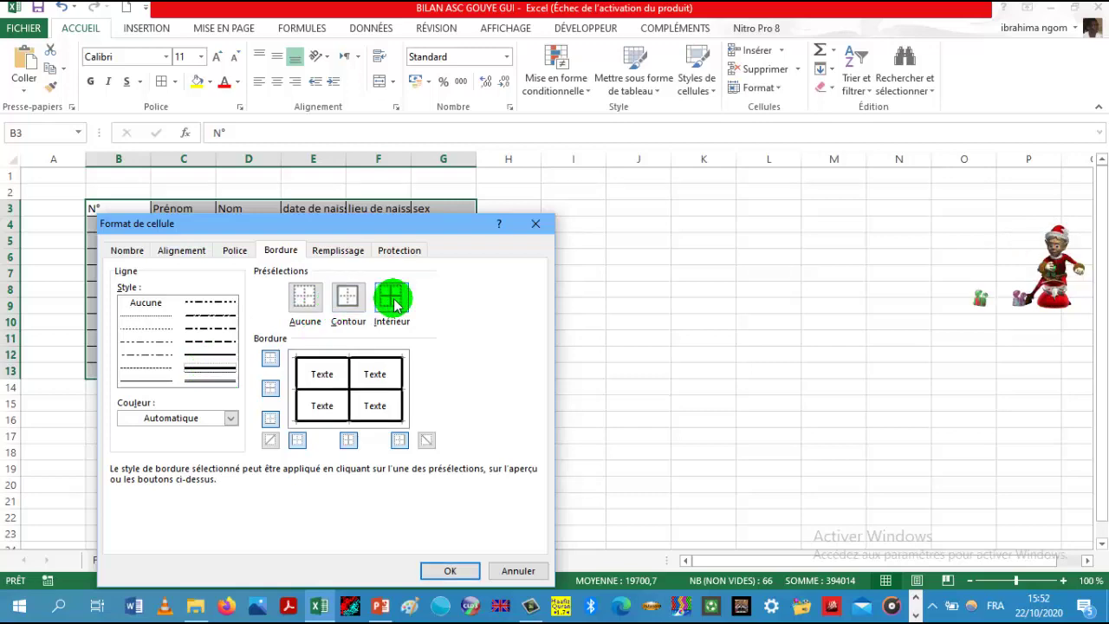
pyautogui.click(452, 571)
pyautogui.click(571, 390)
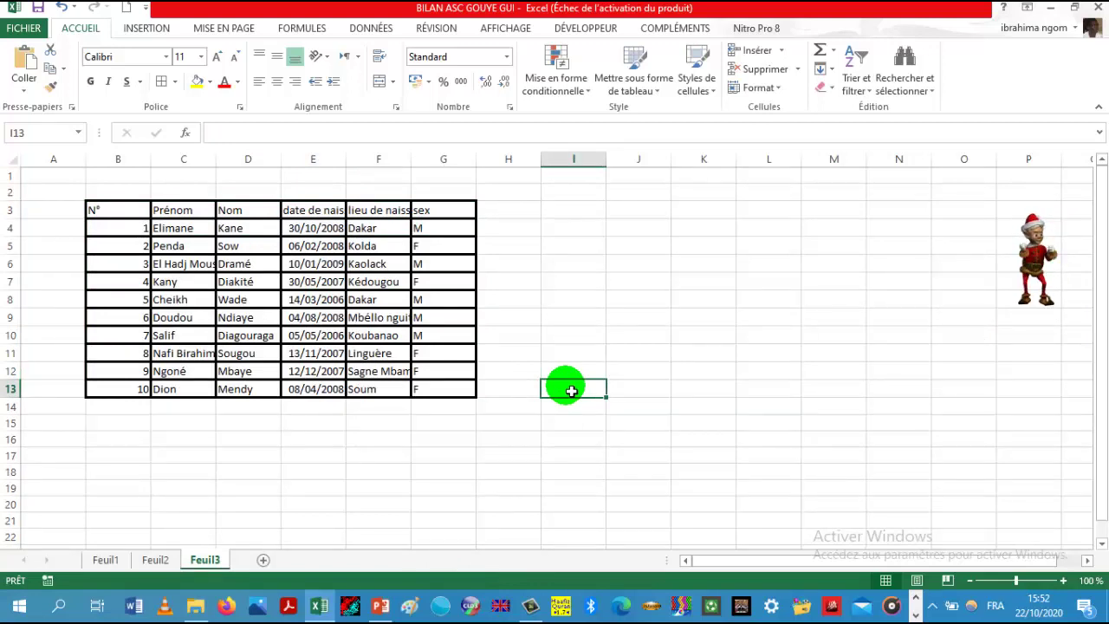
pyautogui.moveTo(91, 214)
pyautogui.mouseDown()
pyautogui.moveTo(304, 300)
pyautogui.moveTo(447, 386)
pyautogui.mouseUp()
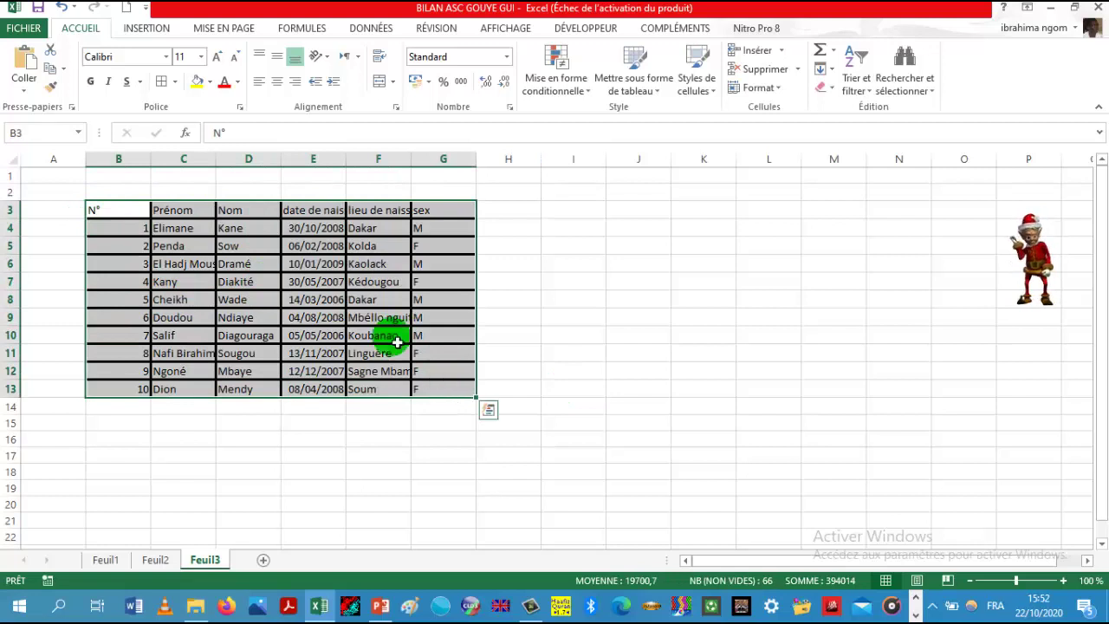
# Draw double-line borders along the table's top, left edge and column dividers
pyautogui.click(175, 82)
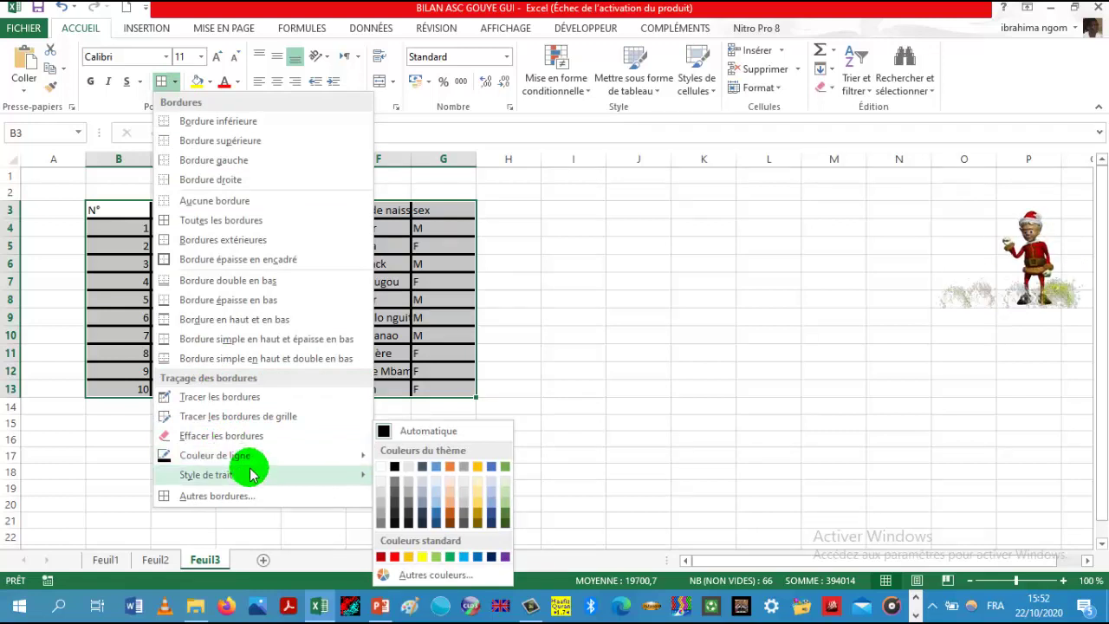
pyautogui.moveTo(260, 474)
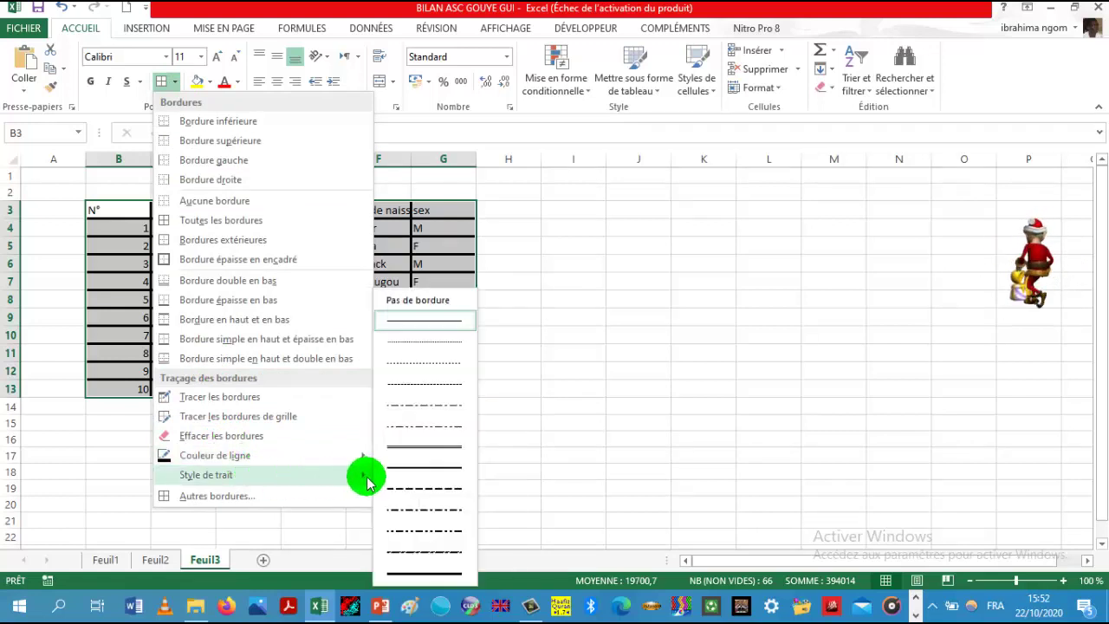
pyautogui.click(419, 449)
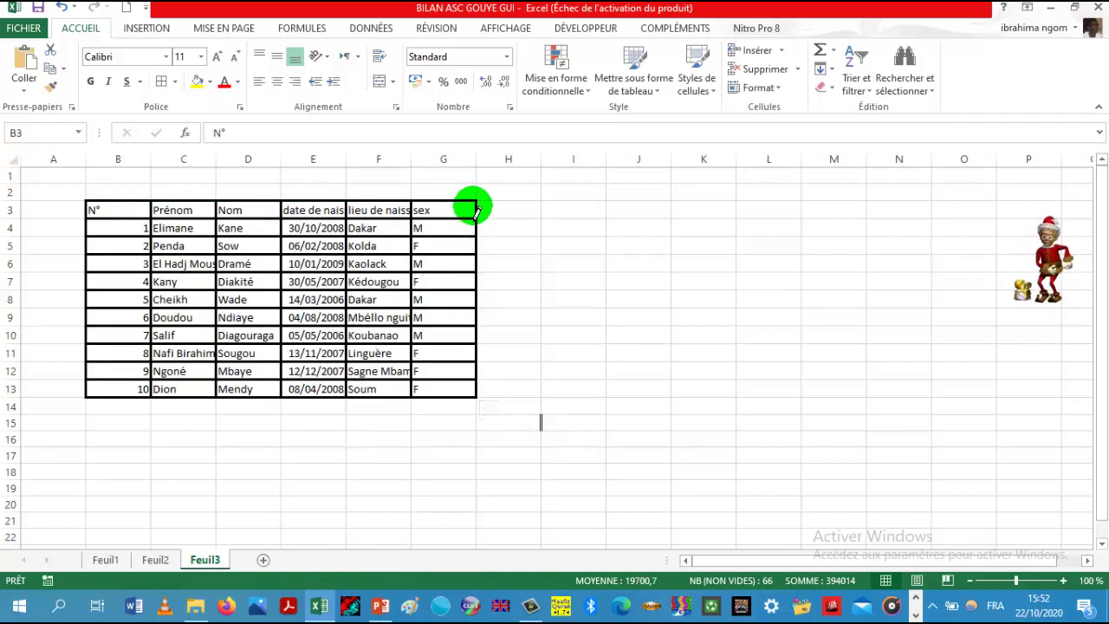
pyautogui.moveTo(419, 208); pyautogui.dragTo(102, 310)
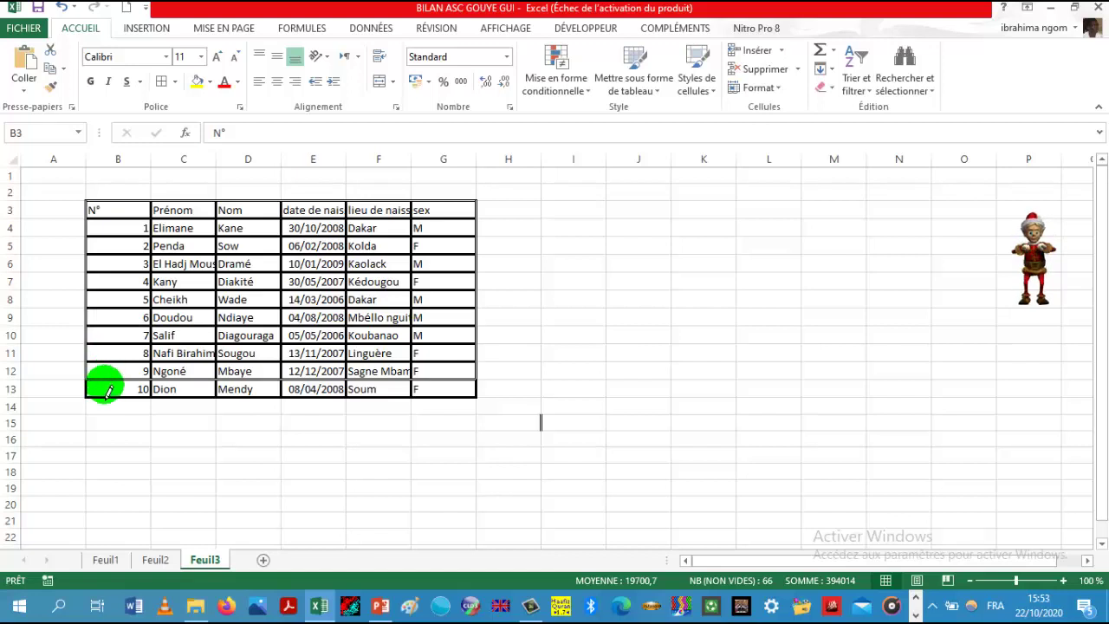
pyautogui.moveTo(101, 310); pyautogui.dragTo(99, 389)
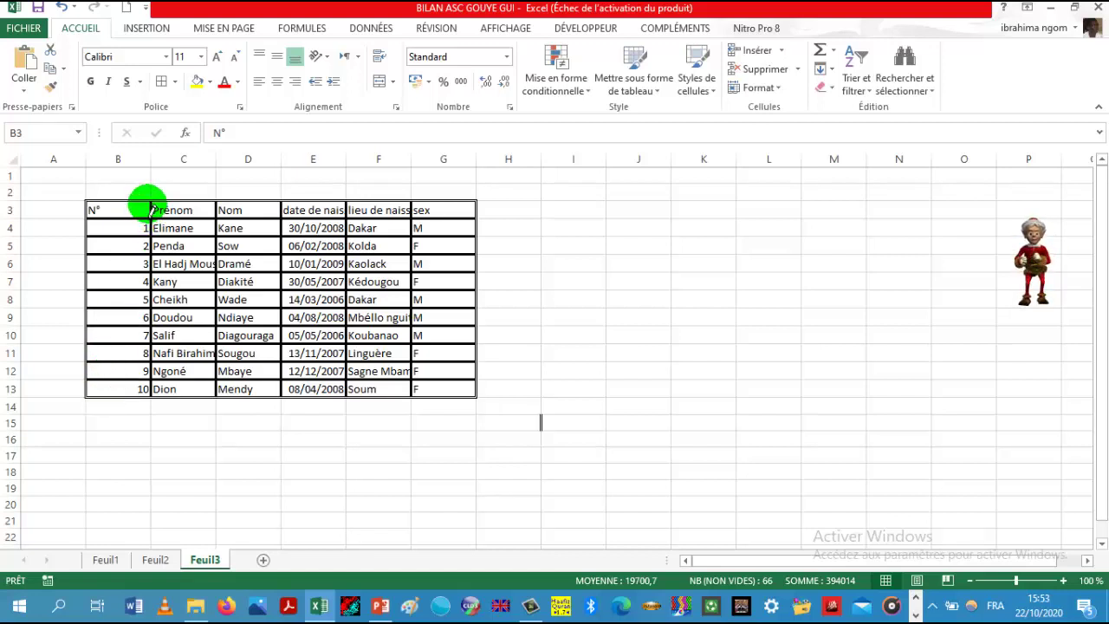
pyautogui.moveTo(150, 209); pyautogui.dragTo(147, 390)
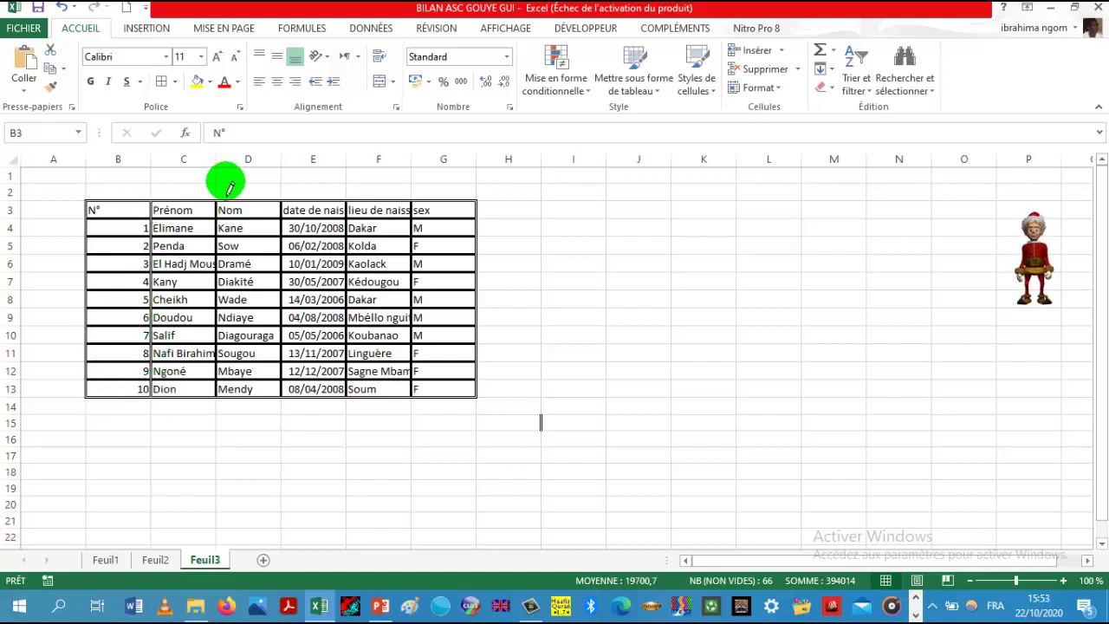
pyautogui.moveTo(217, 201)
pyautogui.mouseDown()
pyautogui.moveTo(234, 400)
pyautogui.moveTo(382, 251)
pyautogui.moveTo(392, 400)
pyautogui.moveTo(604, 338)
pyautogui.mouseUp()
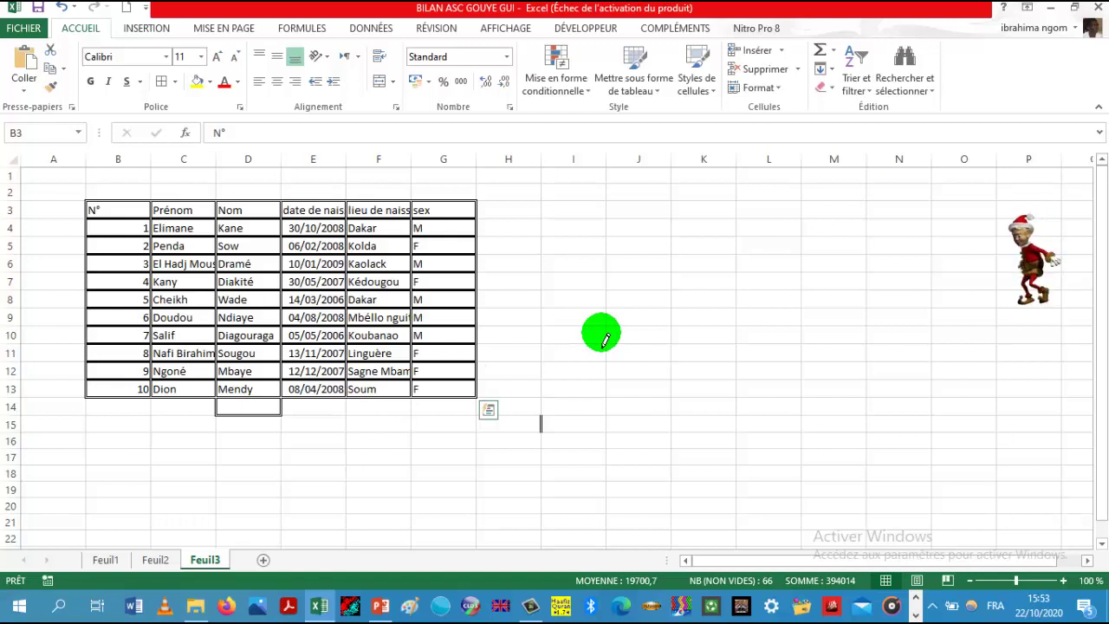
# Undo the double-line redraw, keeping the thick black borders, and reselect B3:G13
pyautogui.click(62, 9)
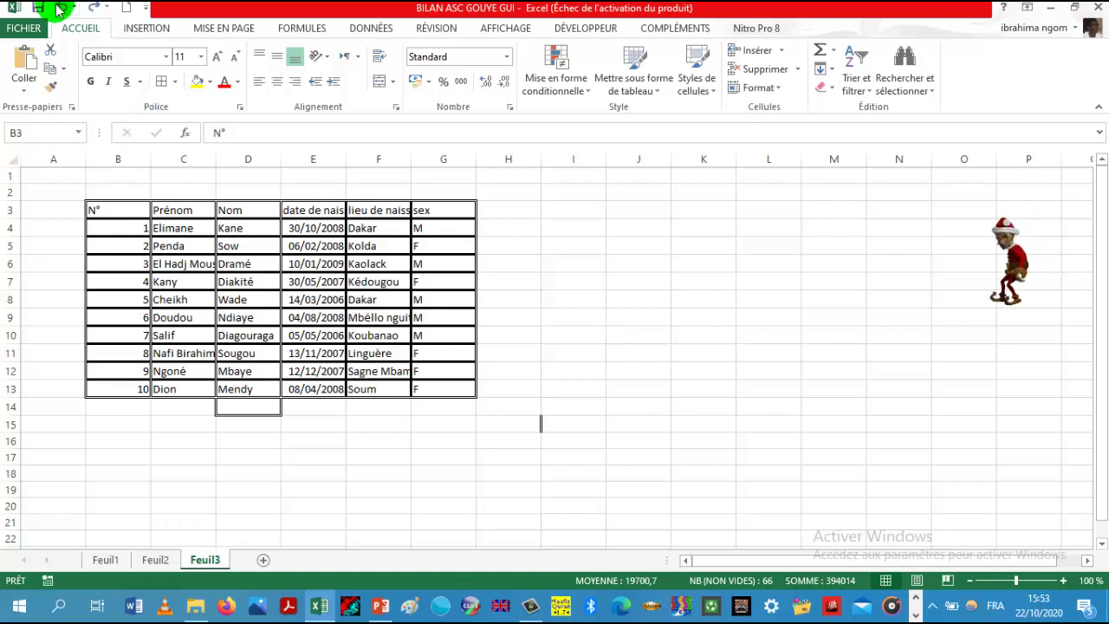
pyautogui.click(58, 7)
pyautogui.click(58, 7)
pyautogui.click(58, 7)
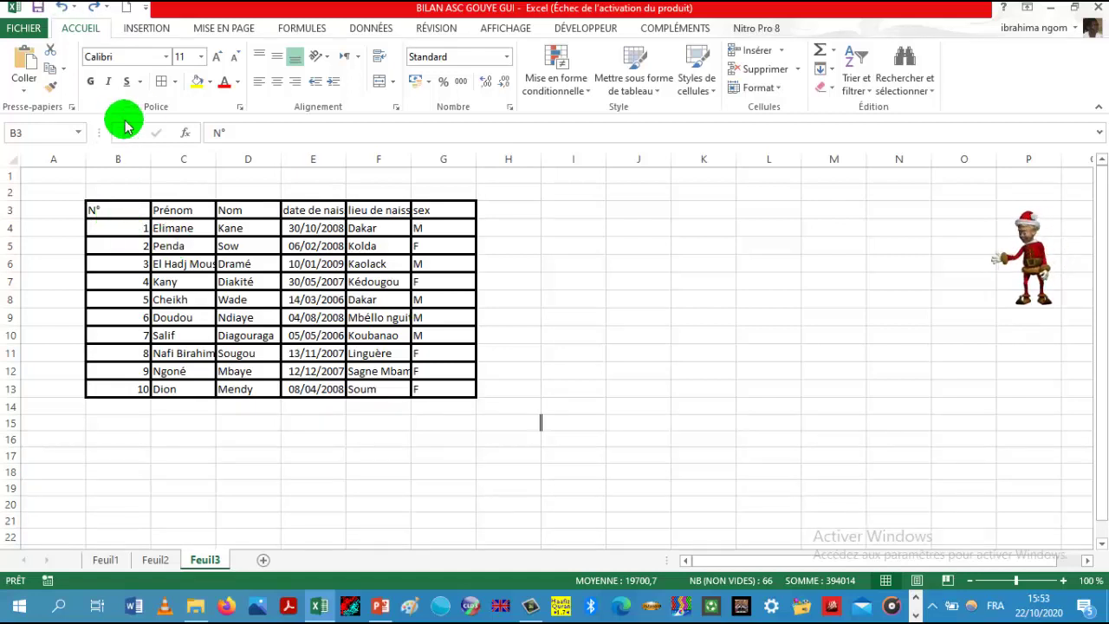
pyautogui.click(175, 81)
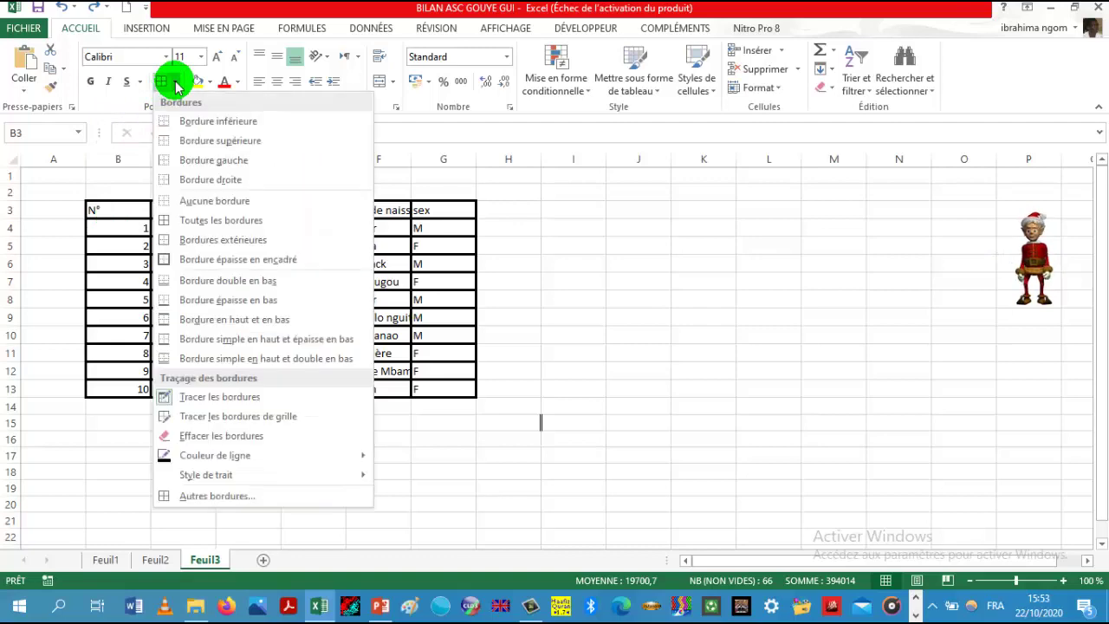
pyautogui.click(223, 417)
pyautogui.press('Escape')
pyautogui.click(232, 427)
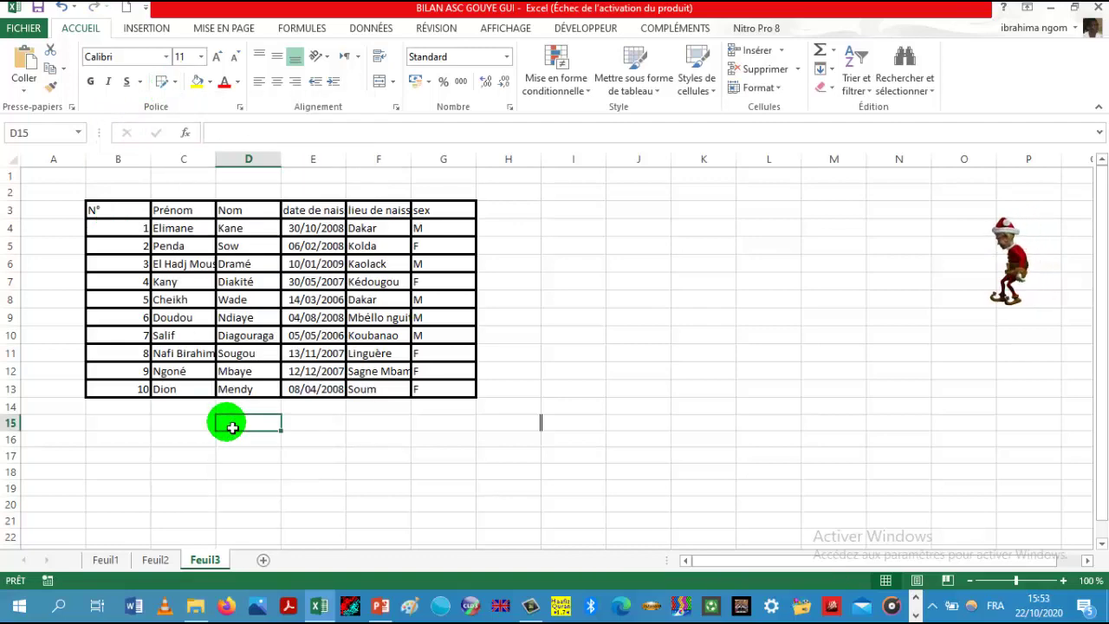
pyautogui.click(356, 451)
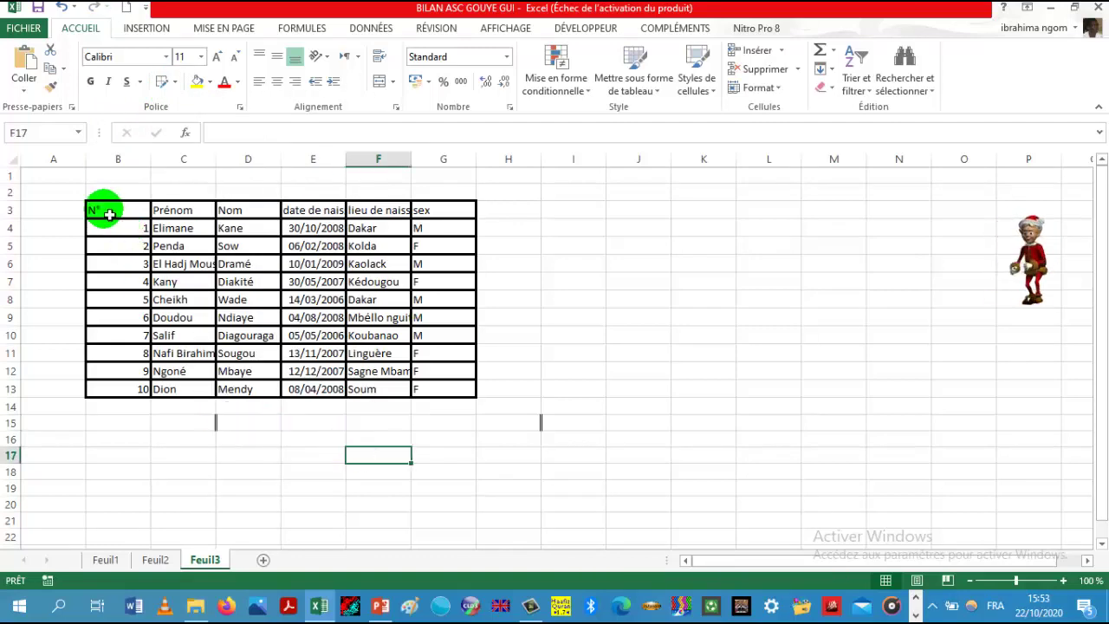
pyautogui.moveTo(103, 210); pyautogui.dragTo(441, 395)
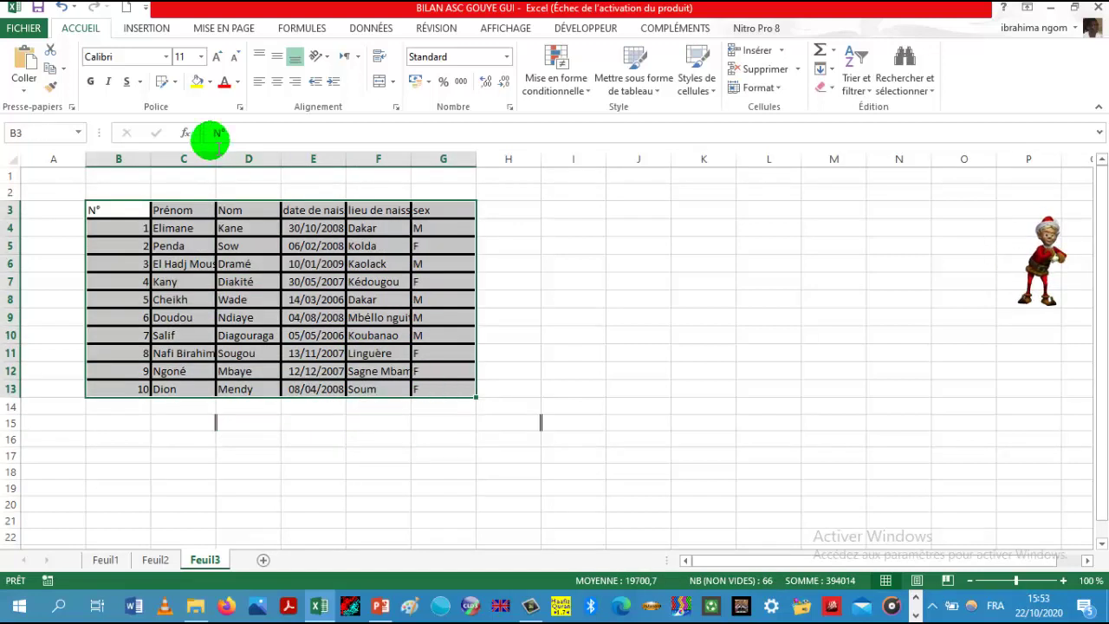
pyautogui.click(174, 81)
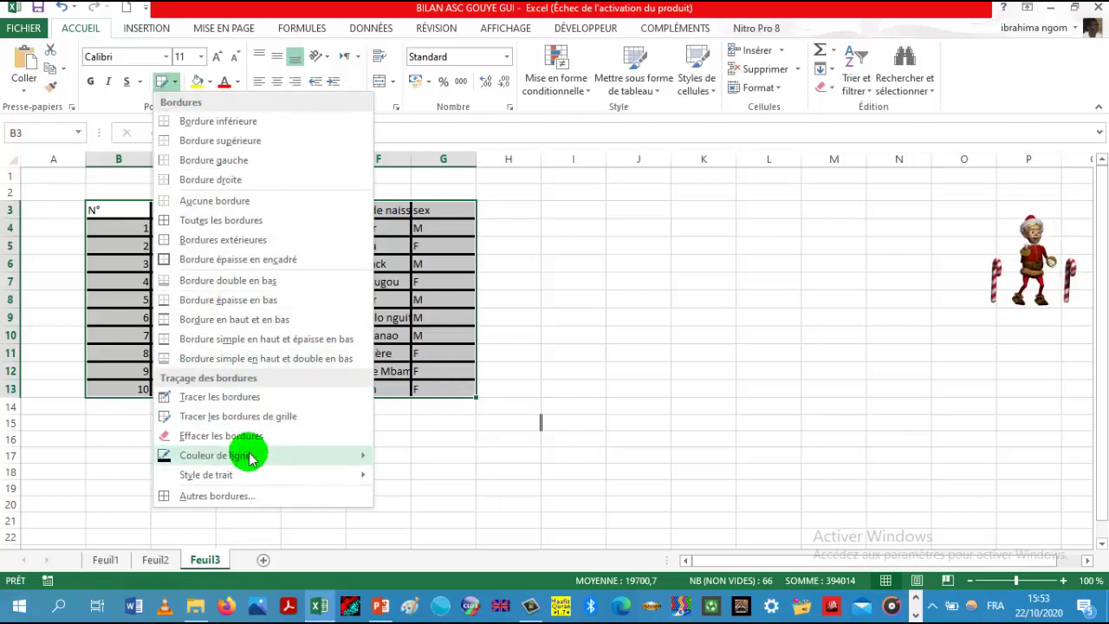
pyautogui.moveTo(215, 455)
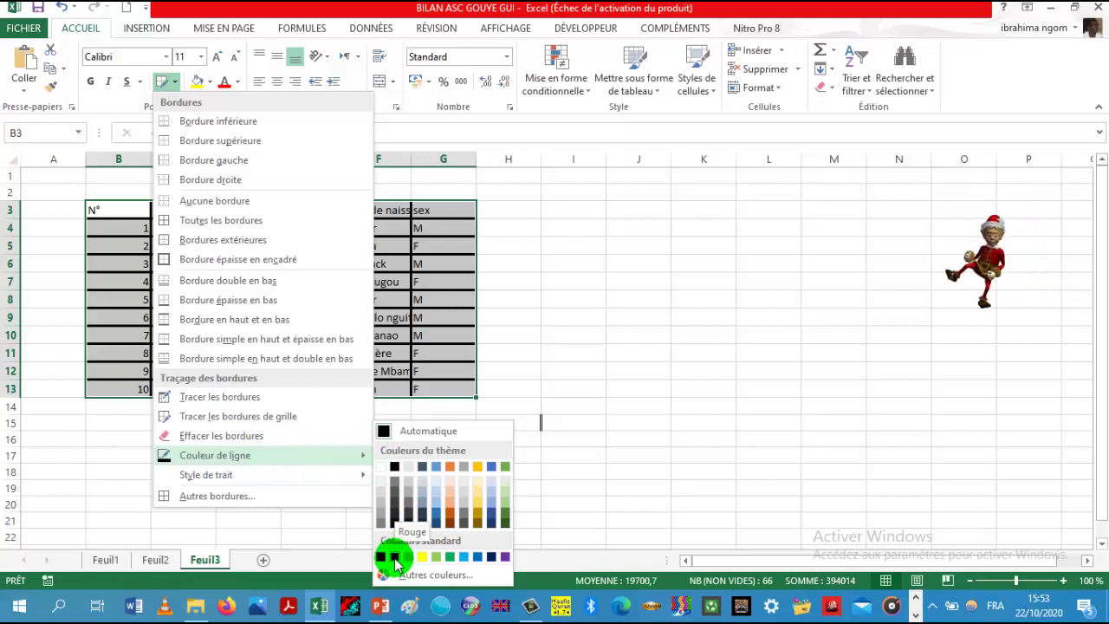
pyautogui.click(395, 557)
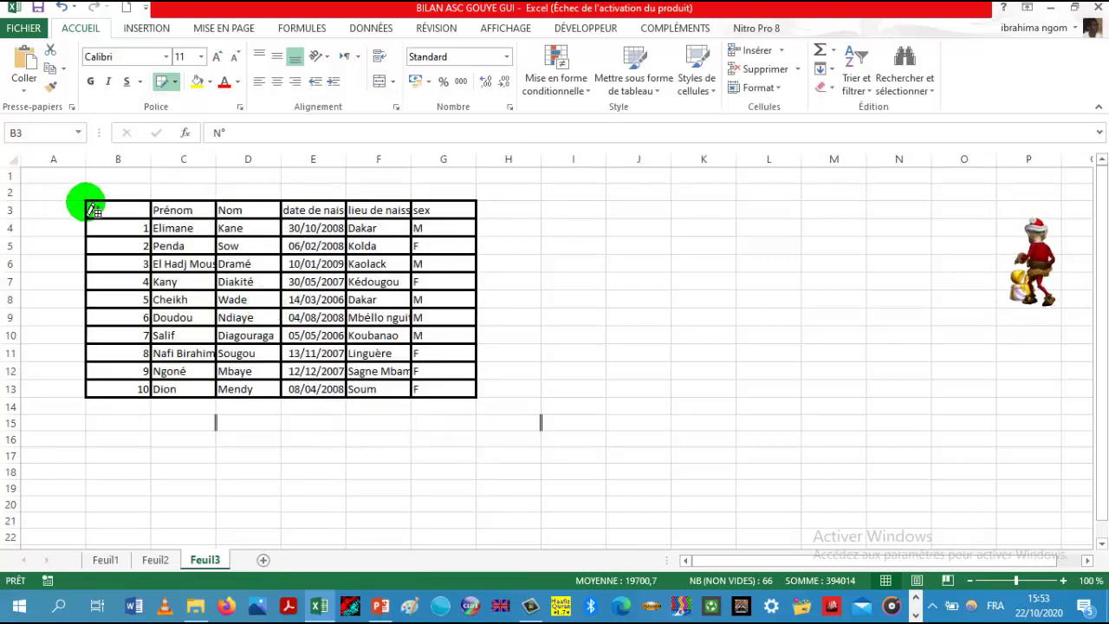
pyautogui.moveTo(89, 208); pyautogui.dragTo(465, 400)
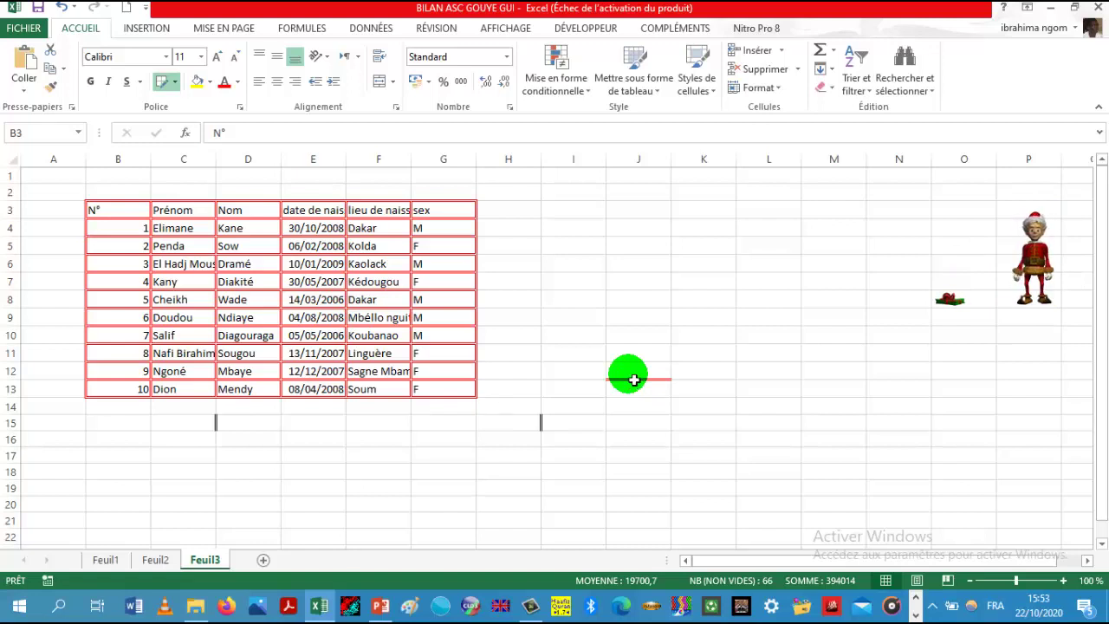
pyautogui.hotkey('ctrl', 'a')
pyautogui.click(633, 373)
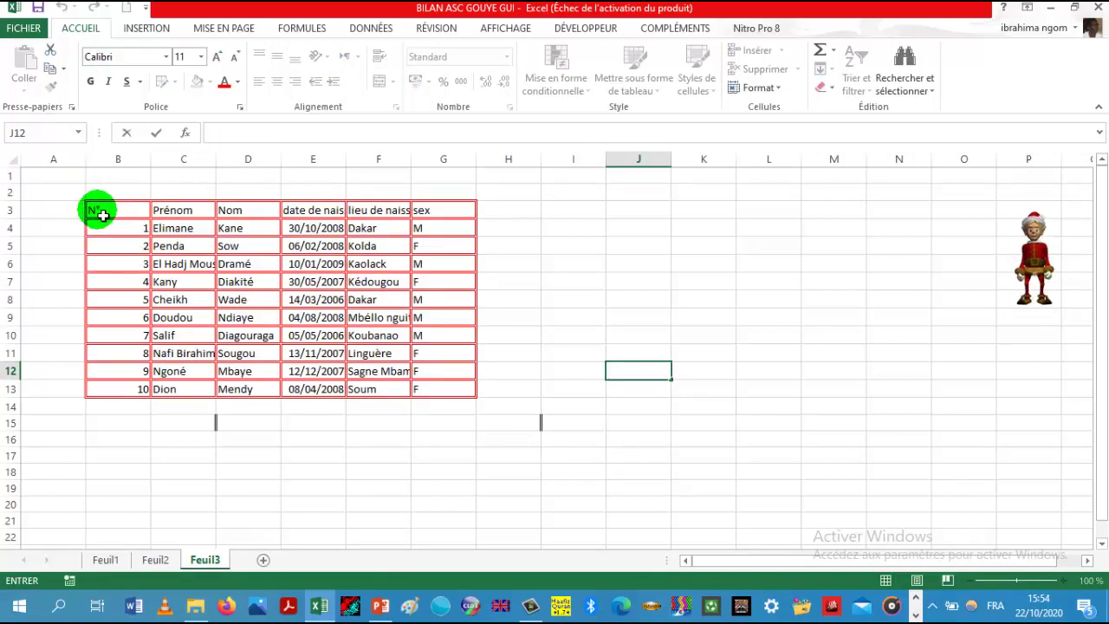
# Apply Toutes les bordures to B3:G13 and redraw them with Automatique (black) line colour
pyautogui.moveTo(103, 215)
pyautogui.mouseDown()
pyautogui.moveTo(330, 322)
pyautogui.moveTo(436, 391)
pyautogui.mouseUp()
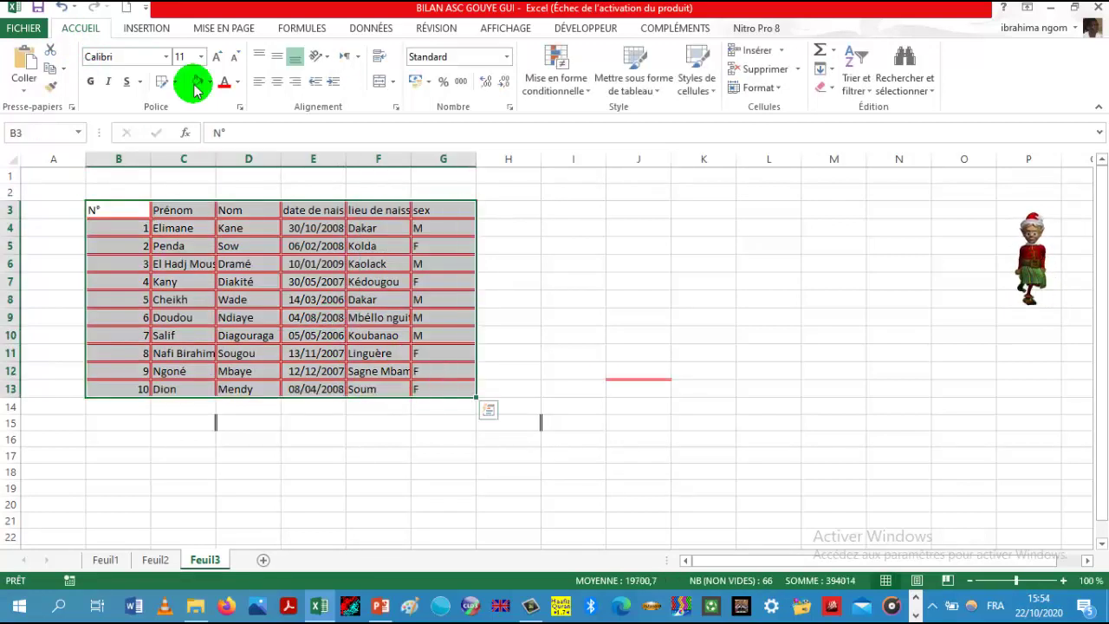
pyautogui.click(174, 83)
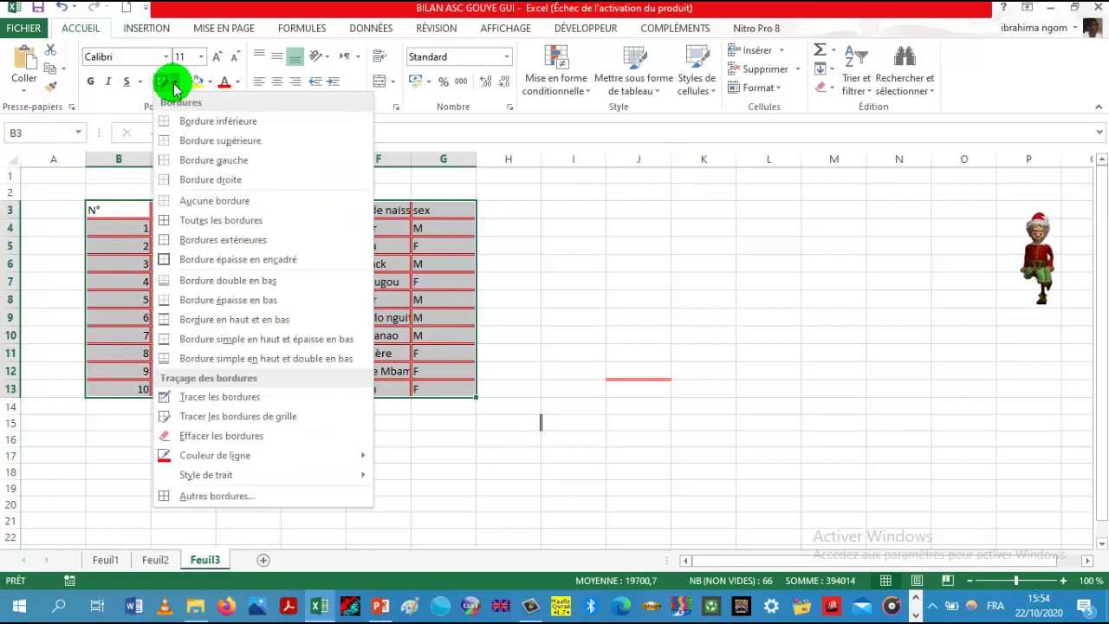
pyautogui.click(195, 227)
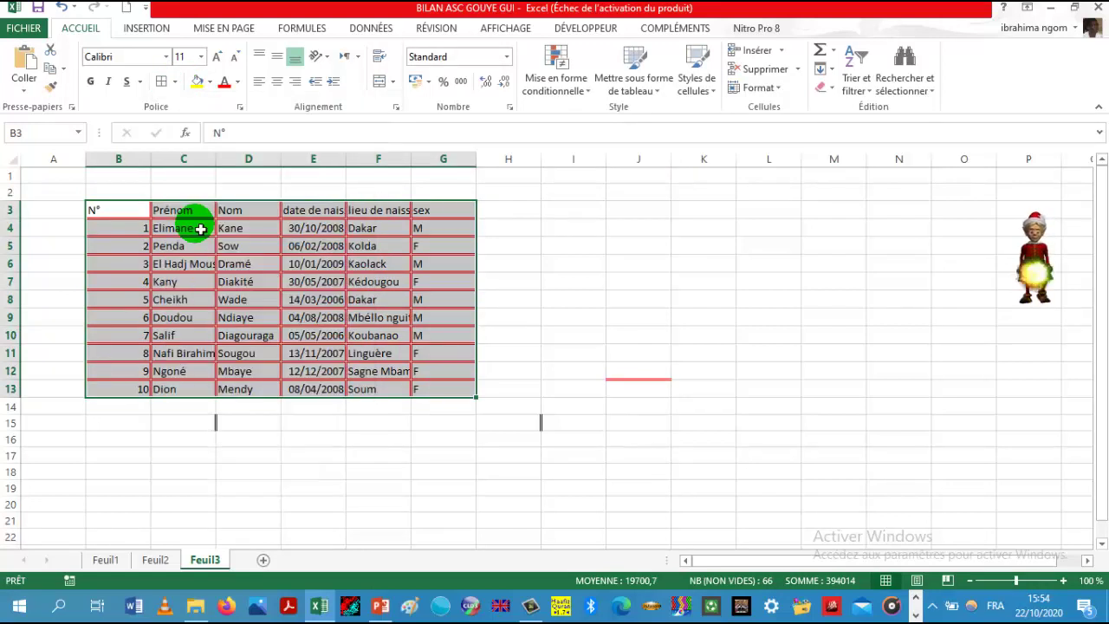
pyautogui.click(174, 82)
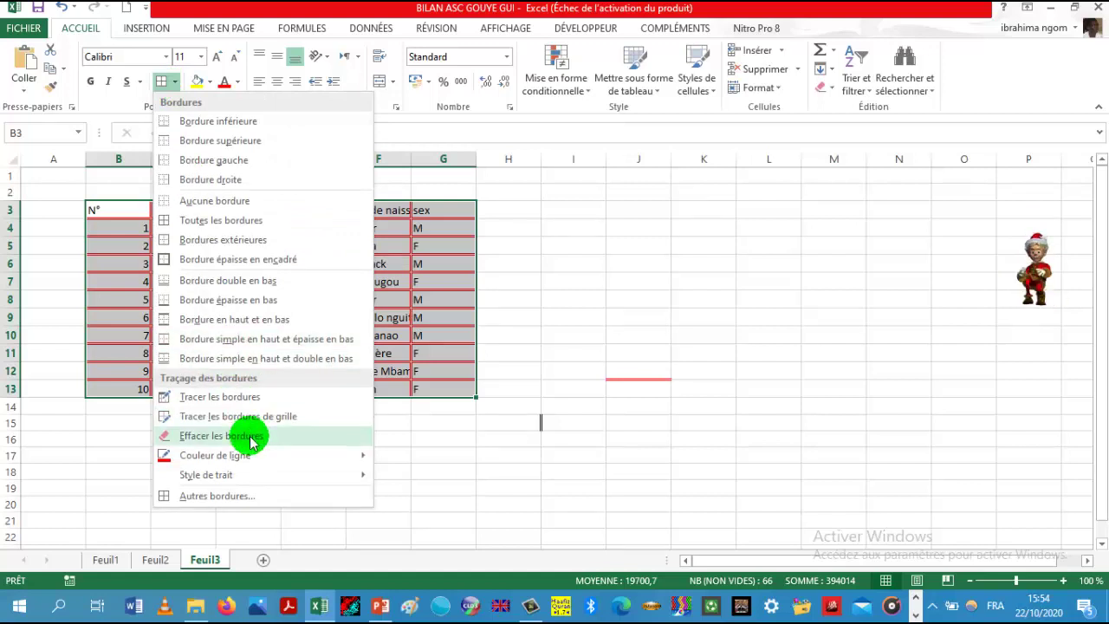
pyautogui.moveTo(215, 455)
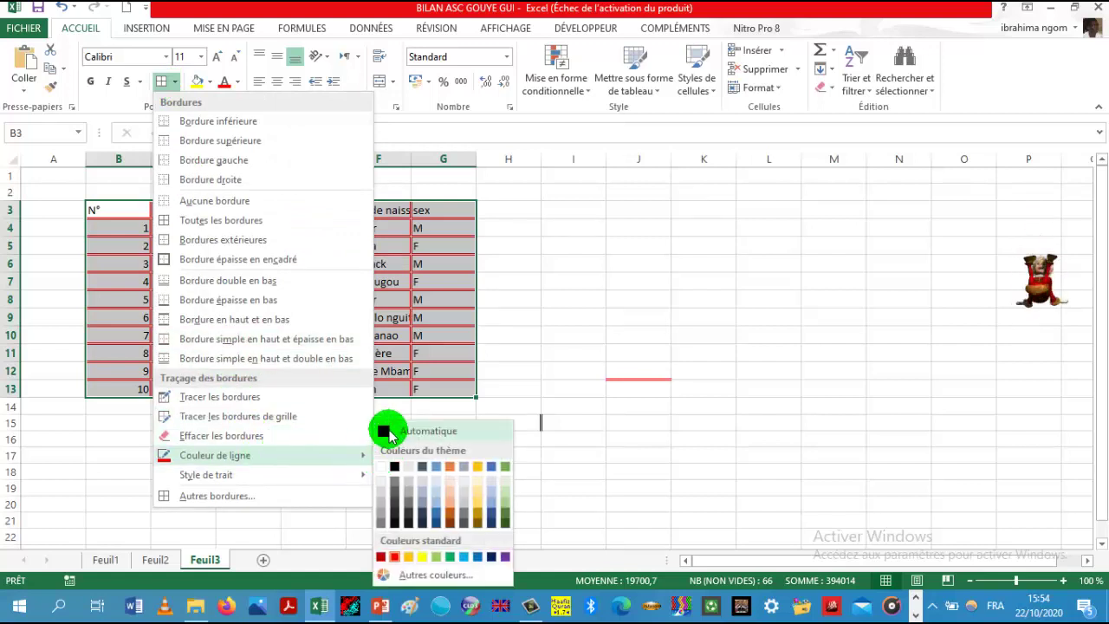
pyautogui.click(387, 431)
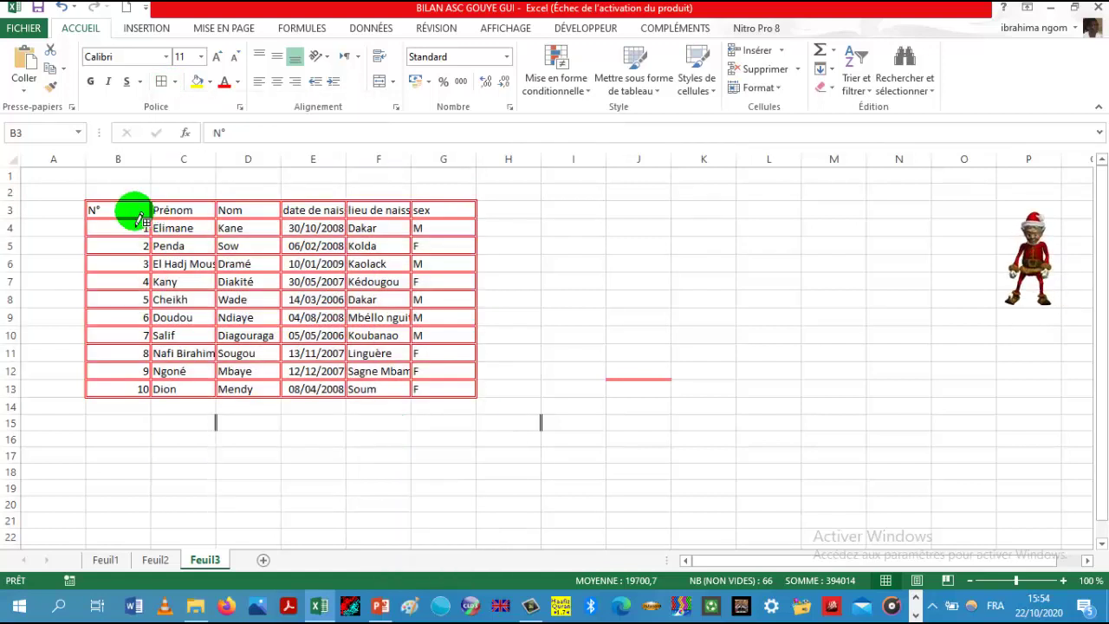
pyautogui.moveTo(89, 209); pyautogui.dragTo(472, 398)
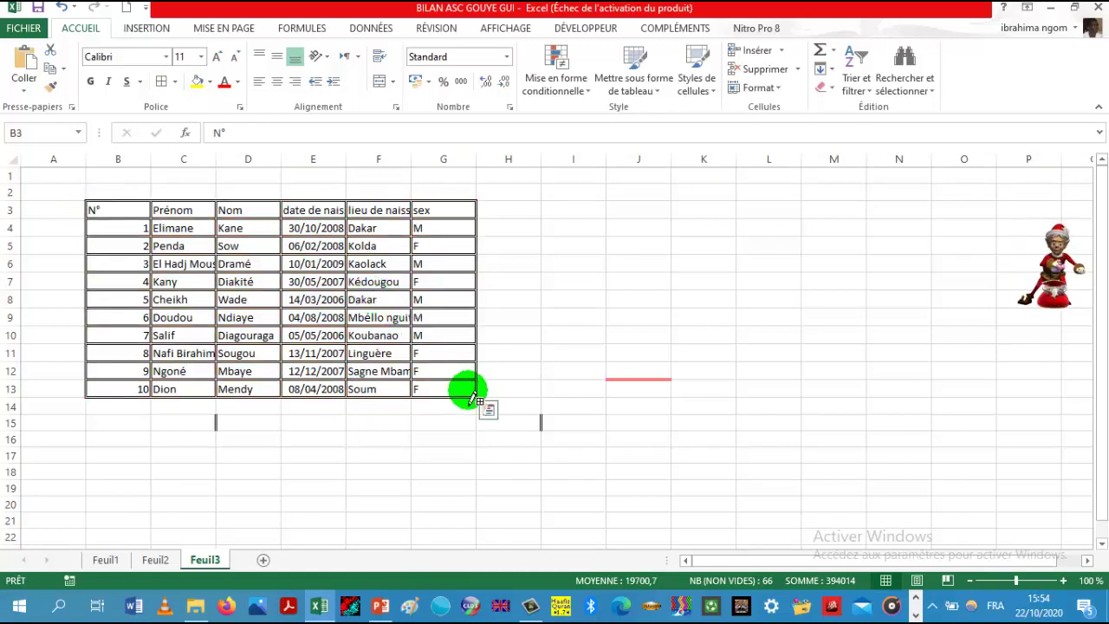
pyautogui.click(613, 373)
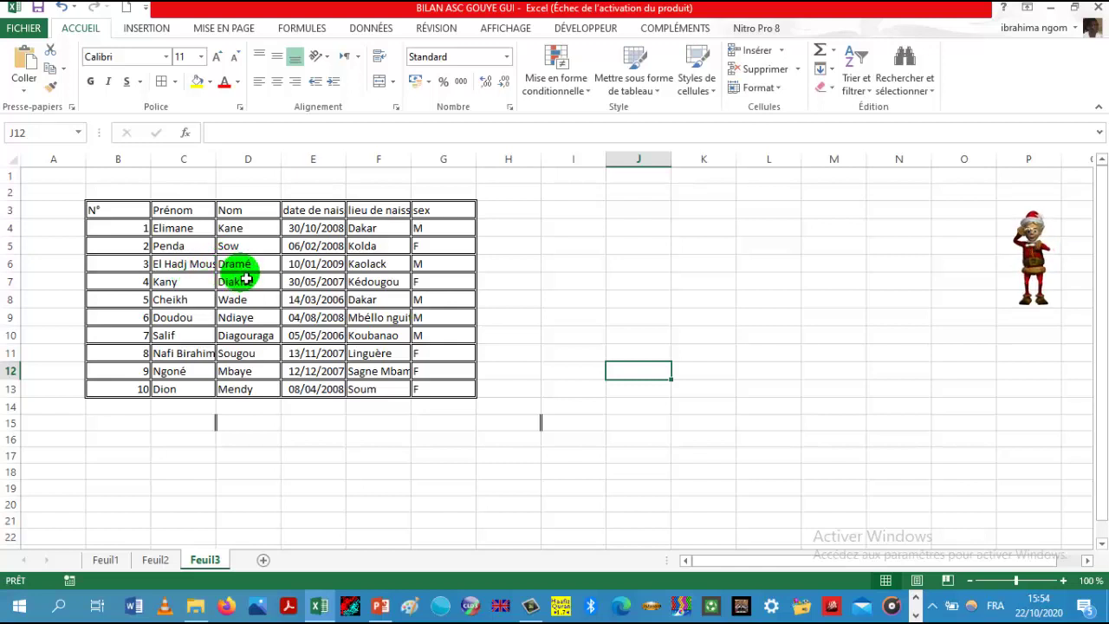
# Set B3:G13 to the Belwe Bd BT font and enlarge it to 14 pt
pyautogui.moveTo(91, 211); pyautogui.dragTo(427, 395)
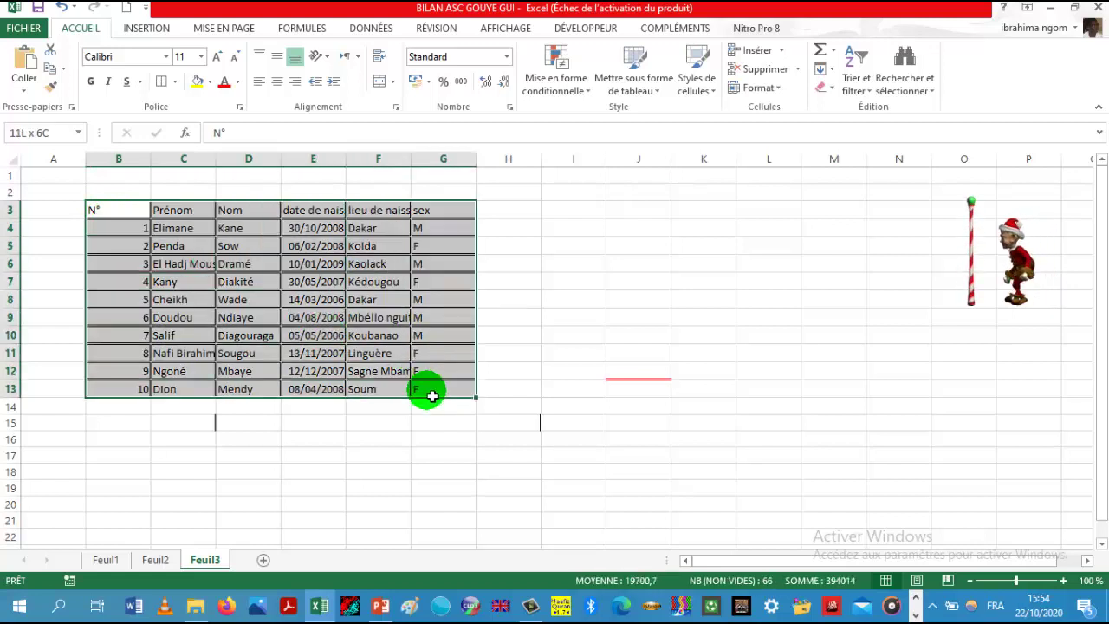
pyautogui.click(165, 59)
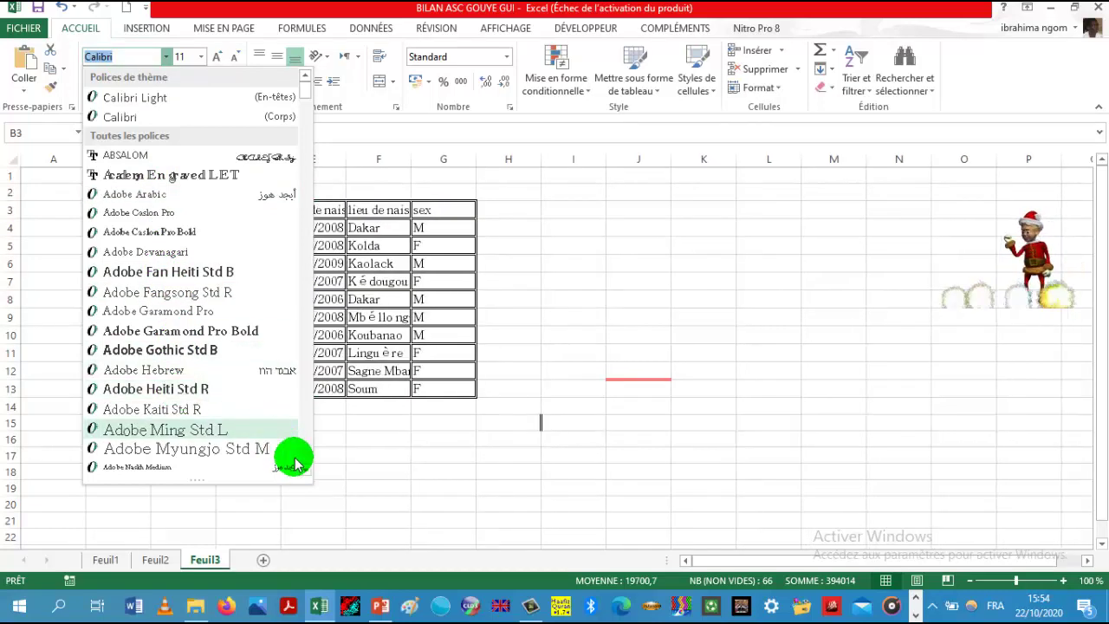
pyautogui.scroll(-1, 299, 463)
pyautogui.scroll(-2, 301, 468)
pyautogui.scroll(-2, 301, 467)
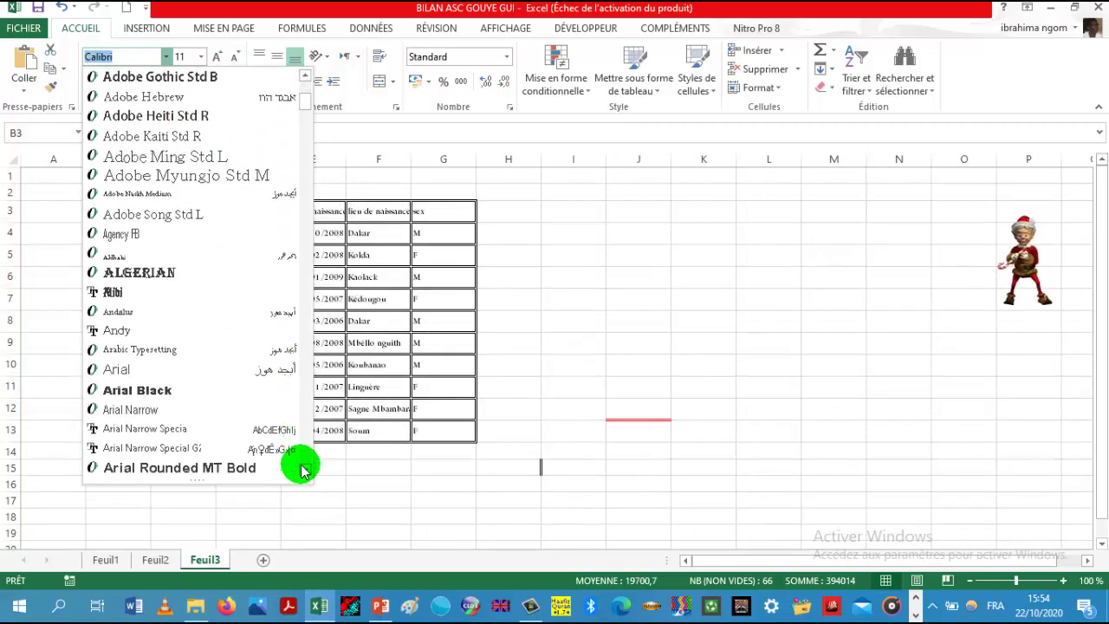
pyautogui.scroll(-3, 302, 468)
pyautogui.scroll(-3, 302, 468)
pyautogui.scroll(-2, 302, 467)
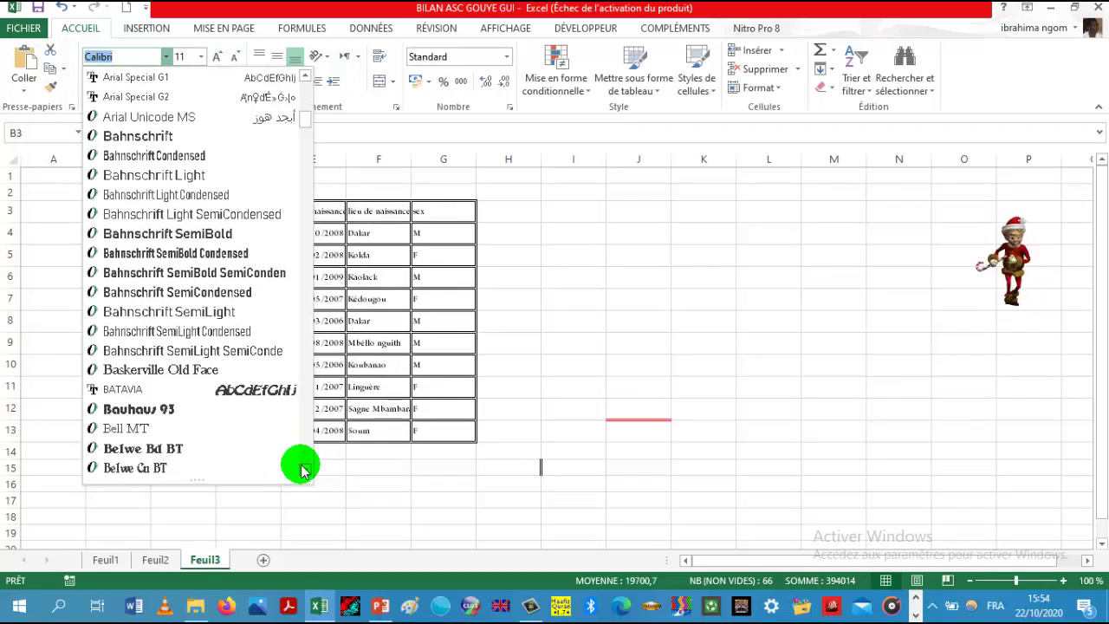
pyautogui.click(206, 446)
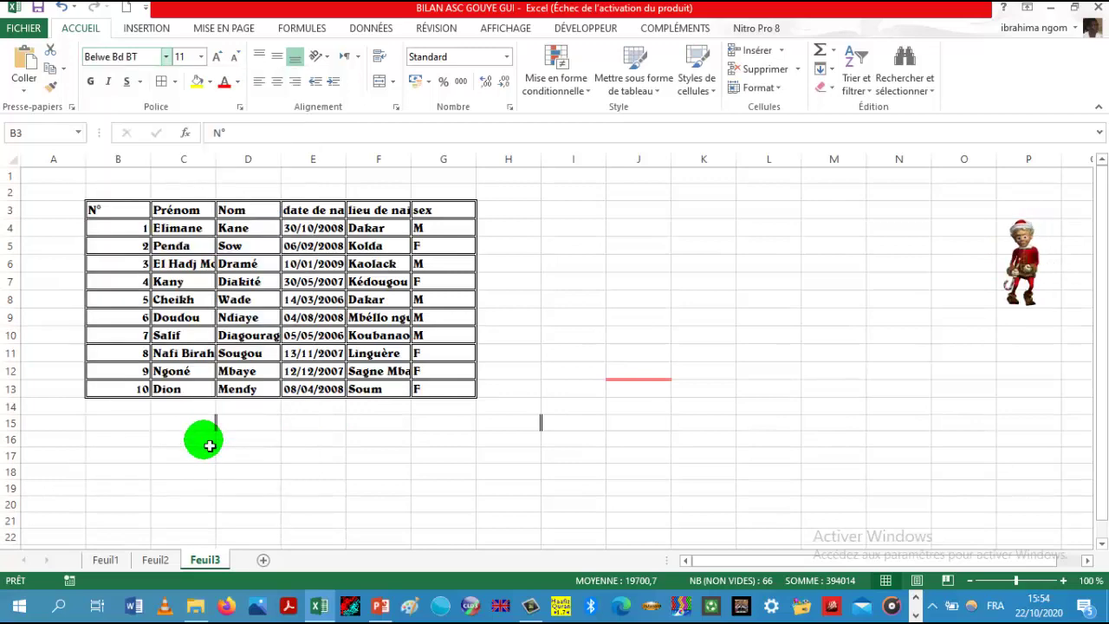
pyautogui.click(216, 58)
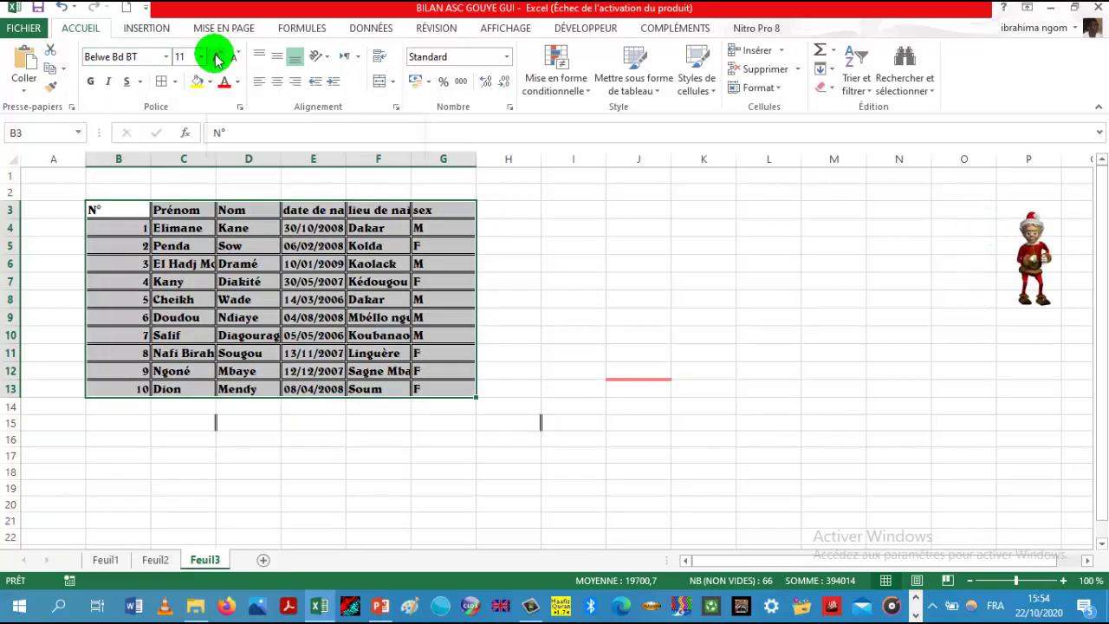
pyautogui.click(217, 58)
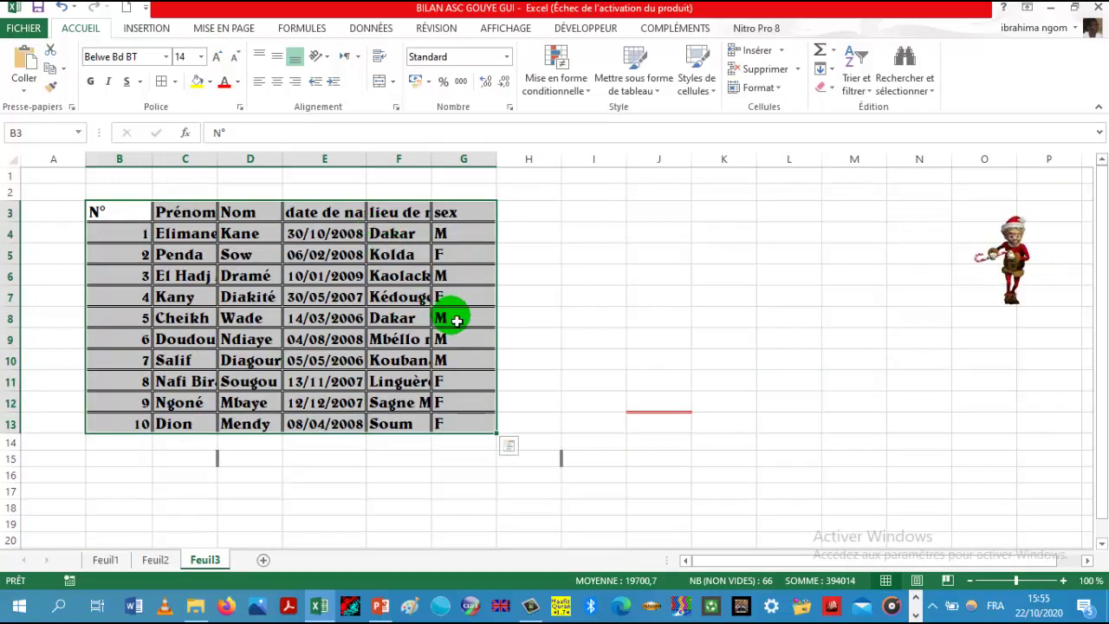
pyautogui.click(537, 389)
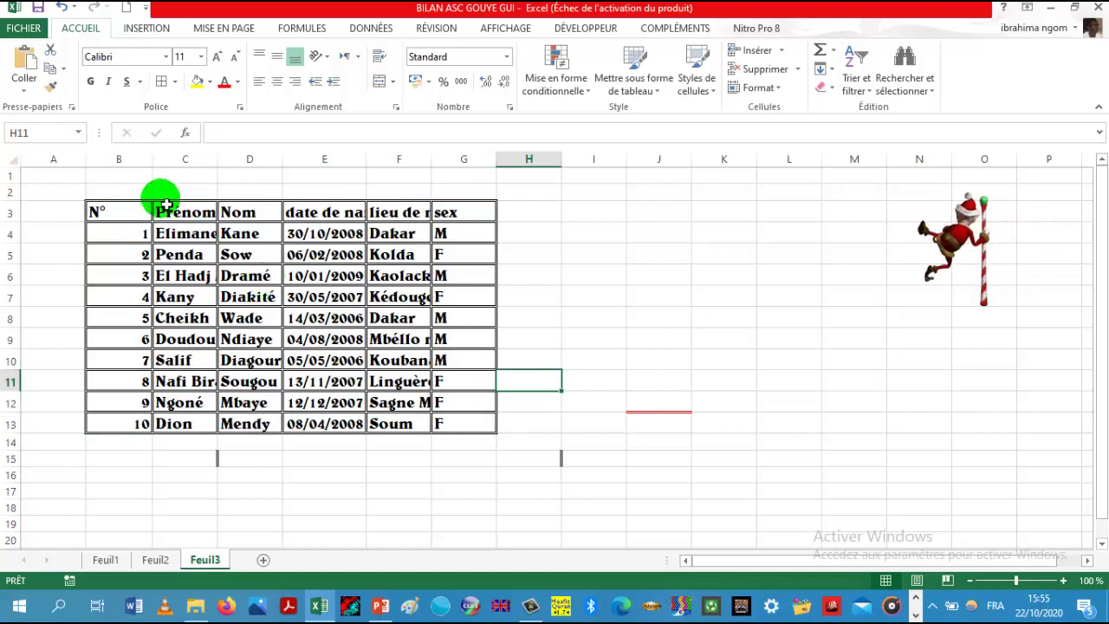
pyautogui.click(185, 239)
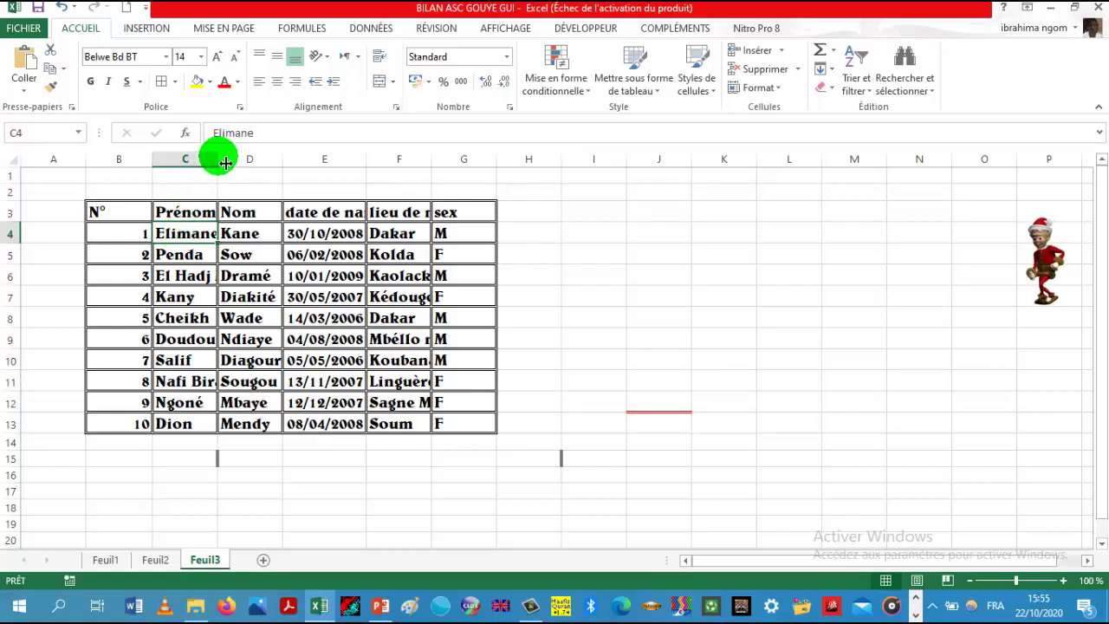
pyautogui.moveTo(224, 163); pyautogui.dragTo(230, 166)
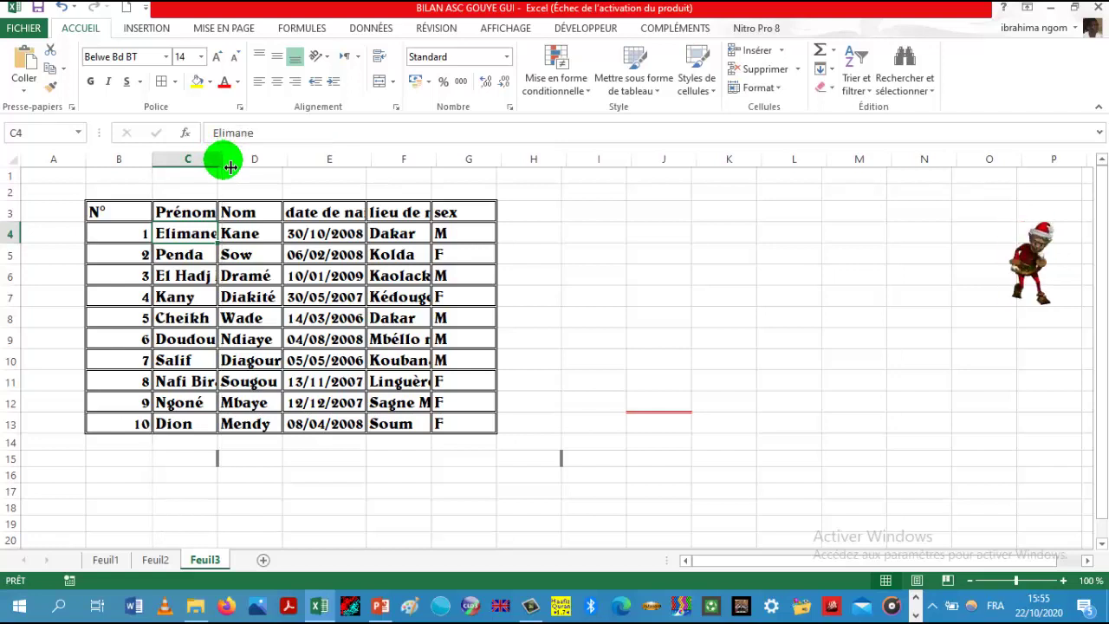
pyautogui.click(208, 276)
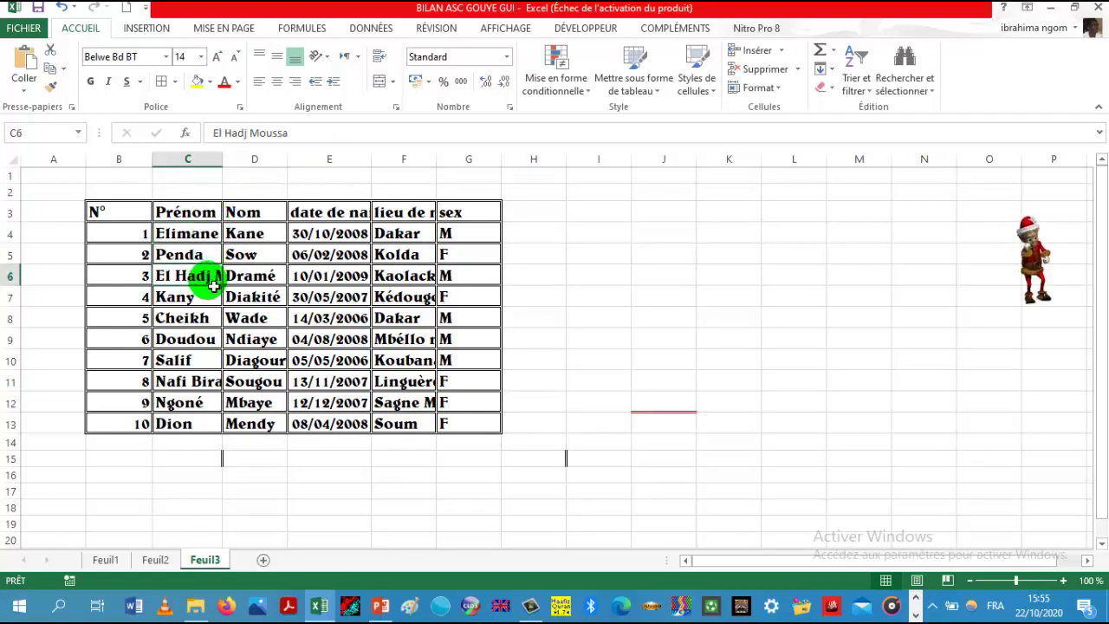
pyautogui.doubleClick(223, 160)
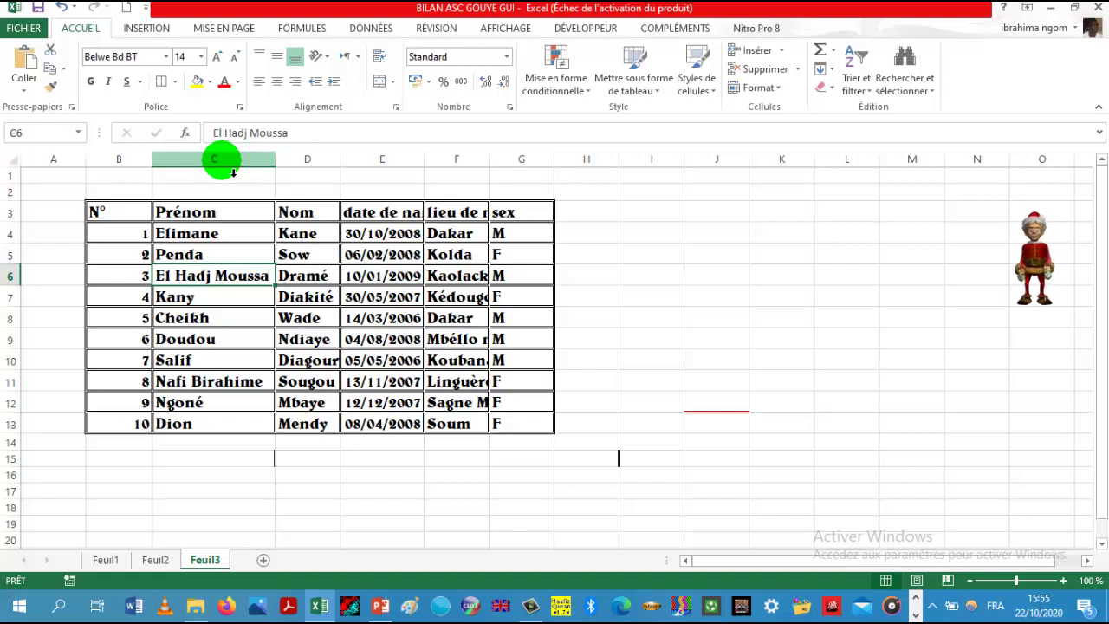
pyautogui.moveTo(343, 163); pyautogui.dragTo(341, 159)
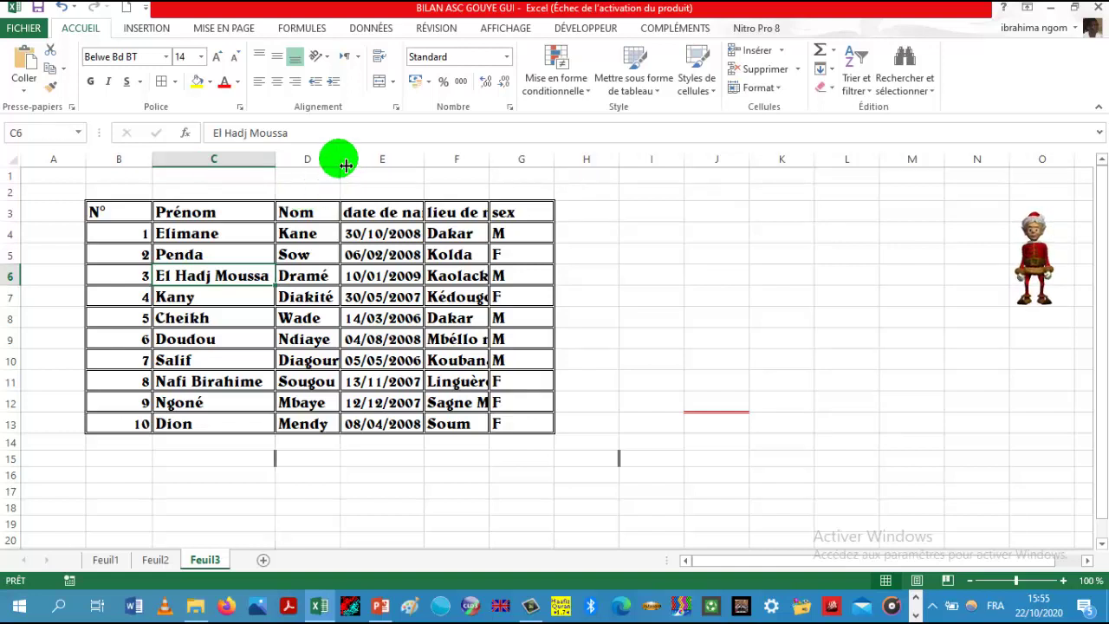
pyautogui.click(331, 369)
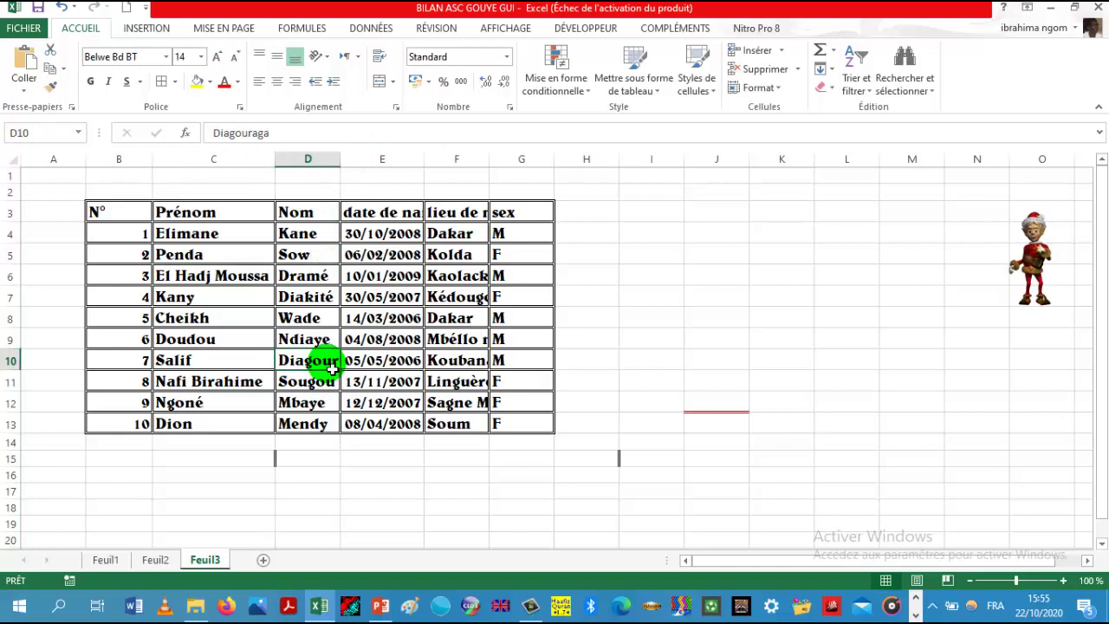
pyautogui.doubleClick(341, 159)
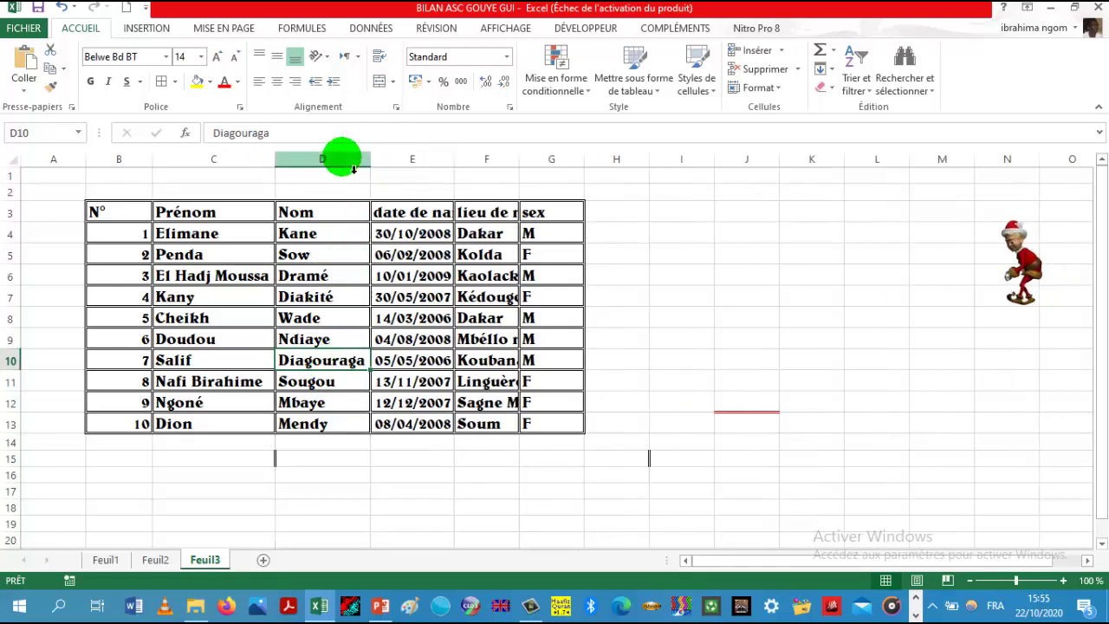
# Autofit columns F and E, then narrow columns B and E by dragging
pyautogui.click(700, 314)
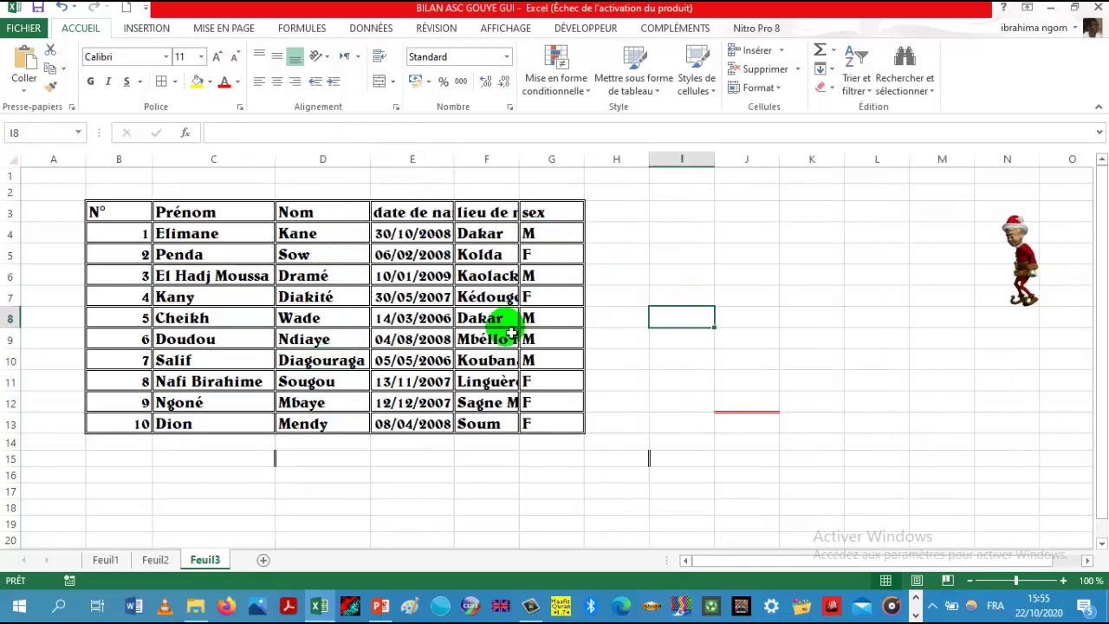
pyautogui.click(482, 213)
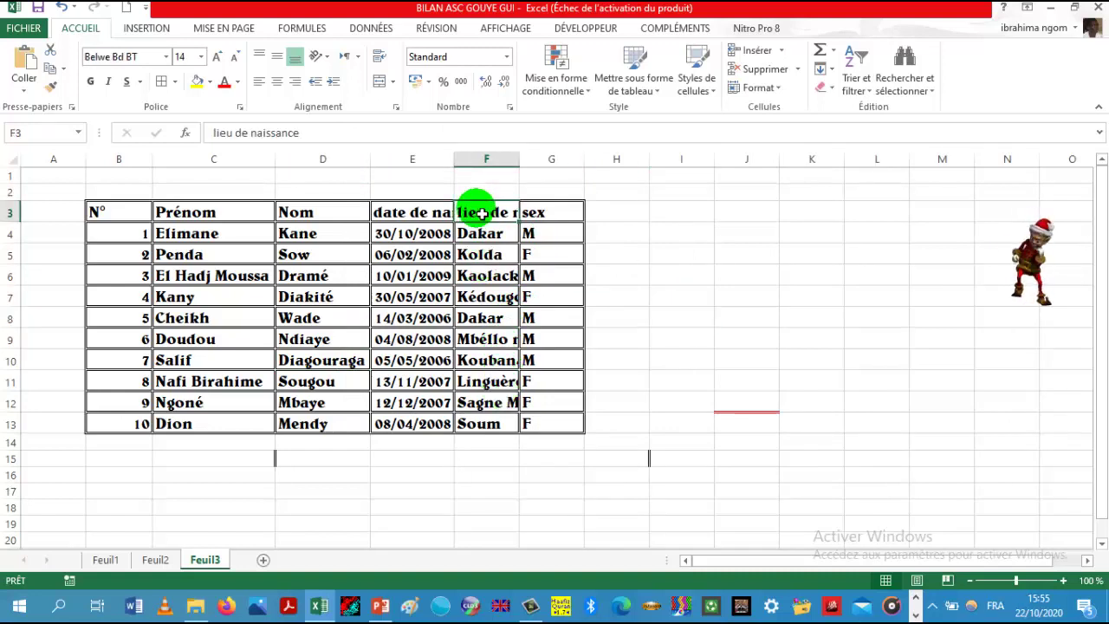
pyautogui.doubleClick(520, 159)
pyautogui.click(415, 214)
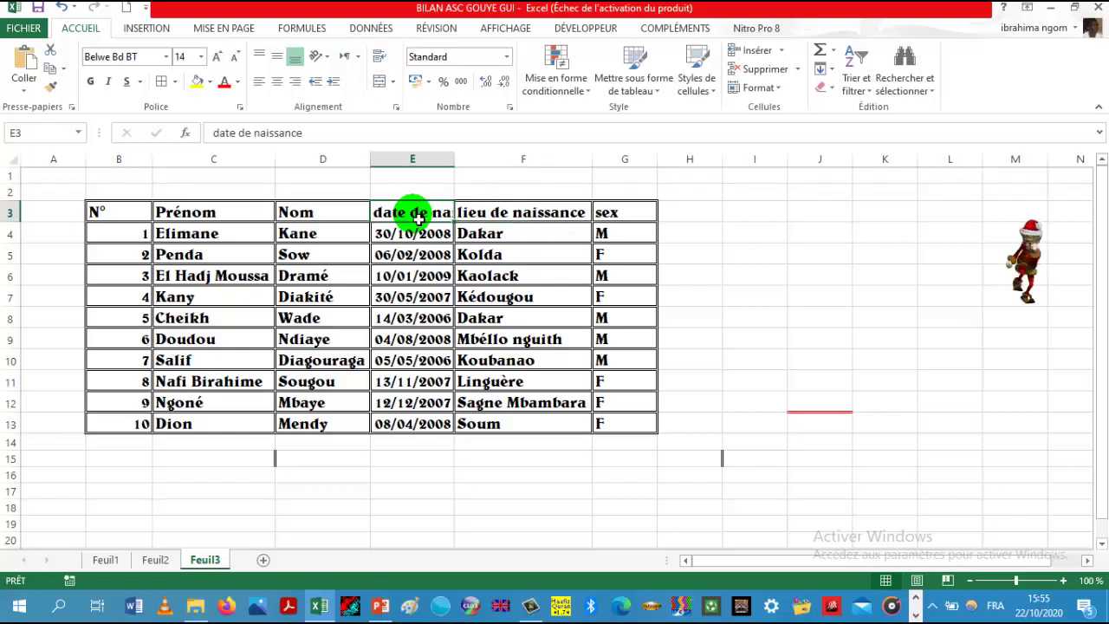
pyautogui.doubleClick(454, 160)
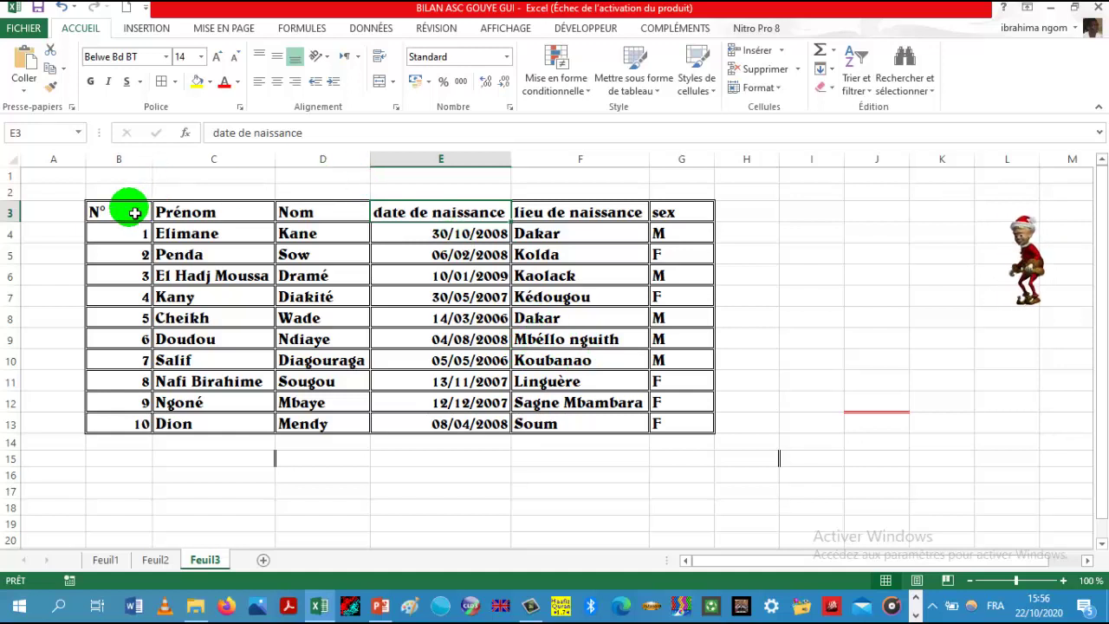
pyautogui.moveTo(158, 163); pyautogui.dragTo(124, 164)
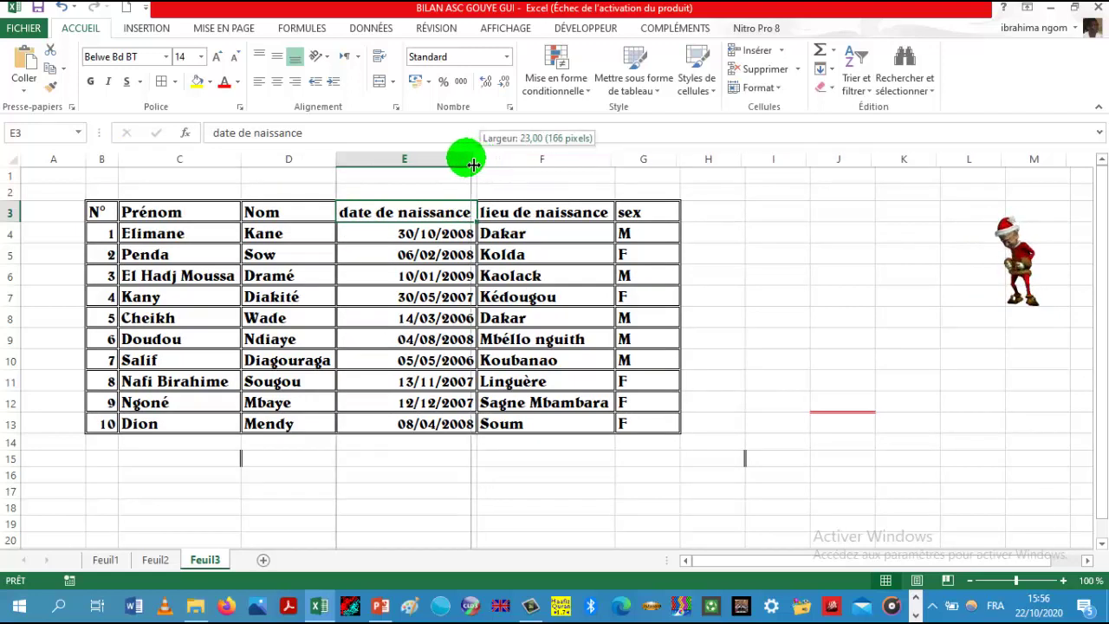
pyautogui.moveTo(487, 165); pyautogui.dragTo(450, 163)
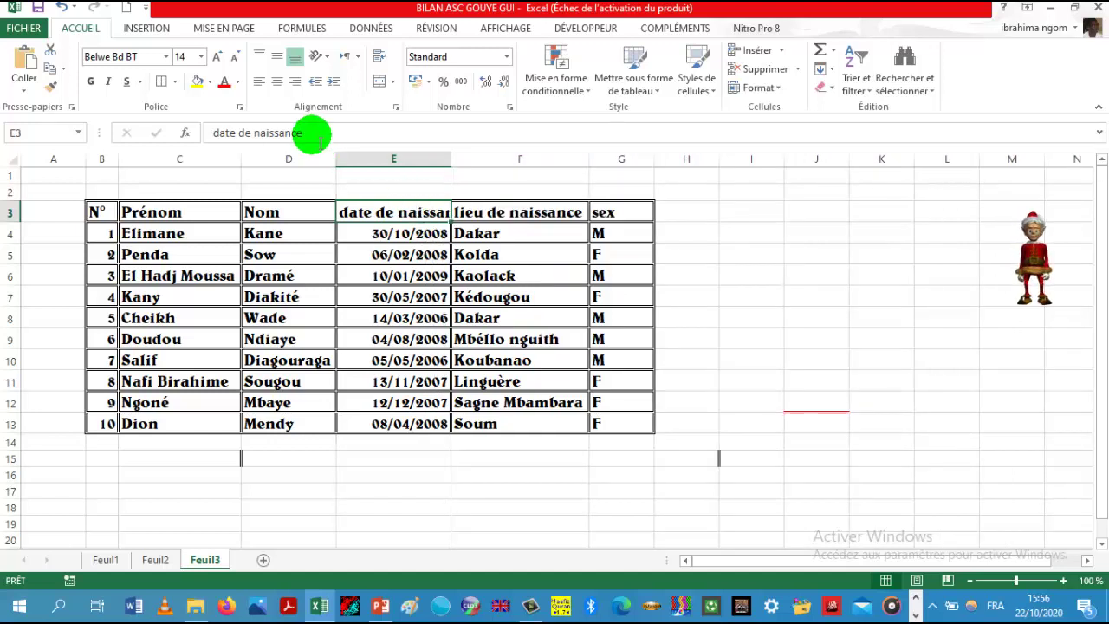
# Shorten header E3 to 'date de naiss' and F3 to 'lieu de naiss'
pyautogui.press('BackSpace')
pyautogui.press('BackSpace')
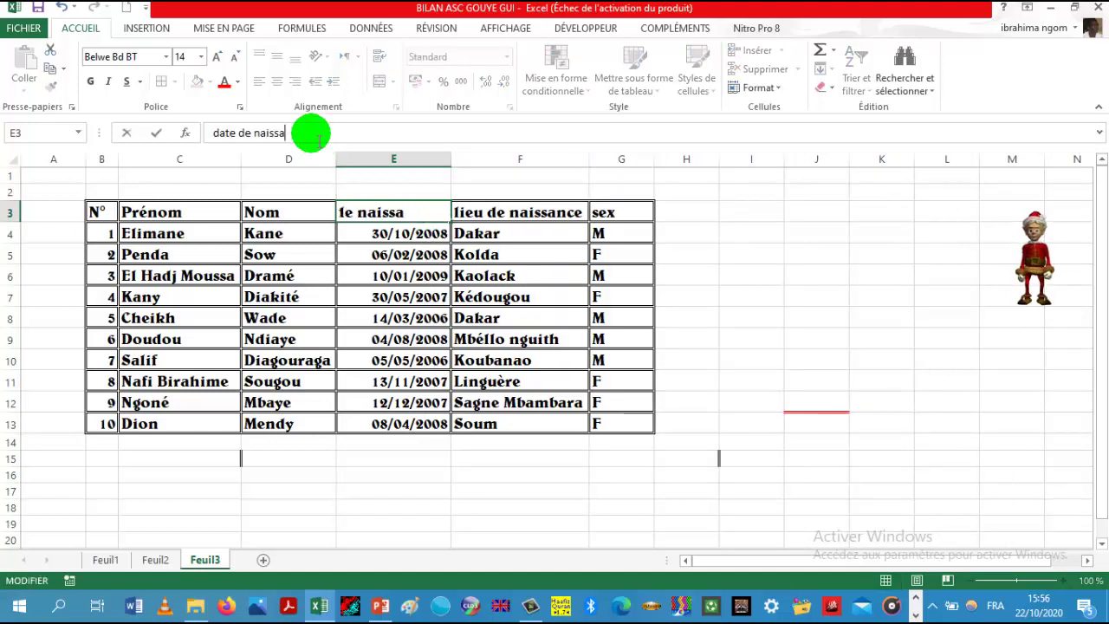
pyautogui.click(475, 274)
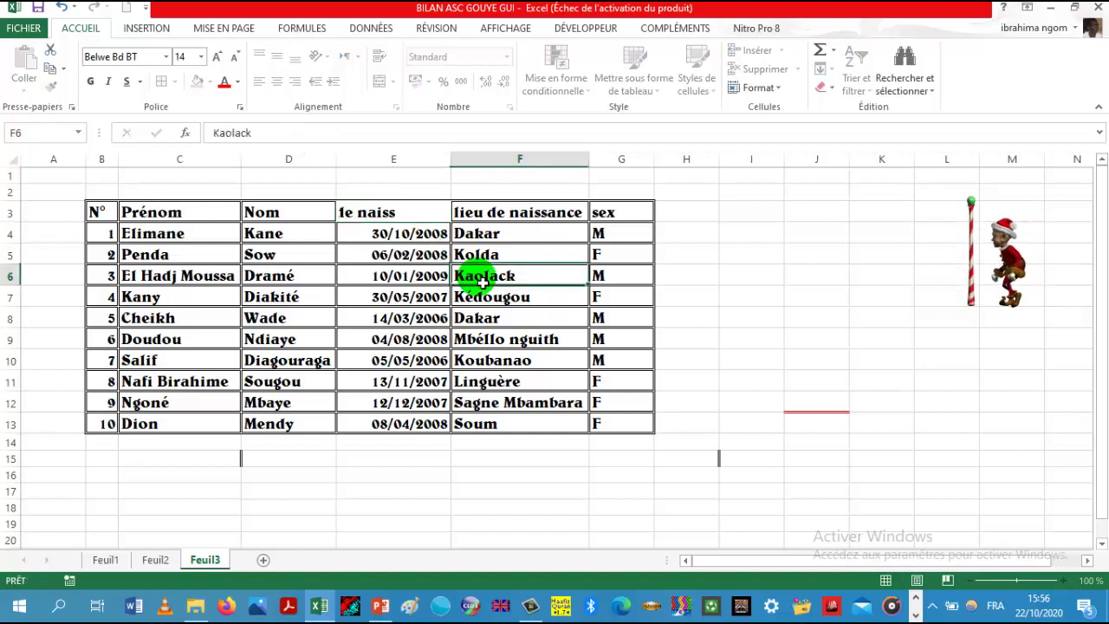
pyautogui.click(499, 221)
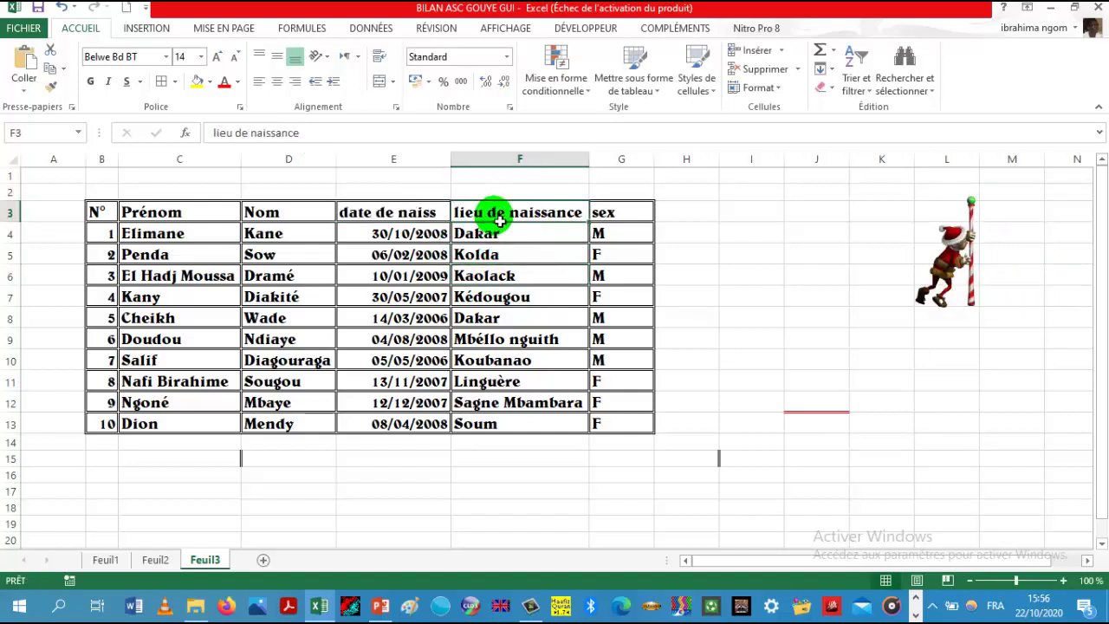
pyautogui.click(307, 133)
pyautogui.press('BackSpace')
pyautogui.press('BackSpace')
pyautogui.press('BackSpace')
pyautogui.press('BackSpace')
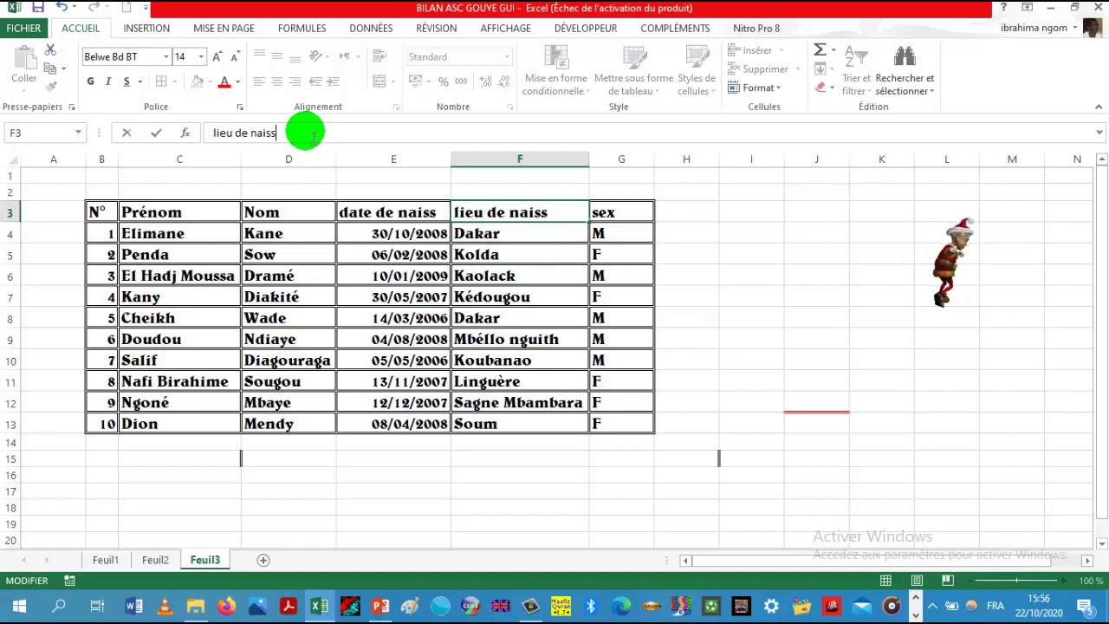
pyautogui.click(596, 235)
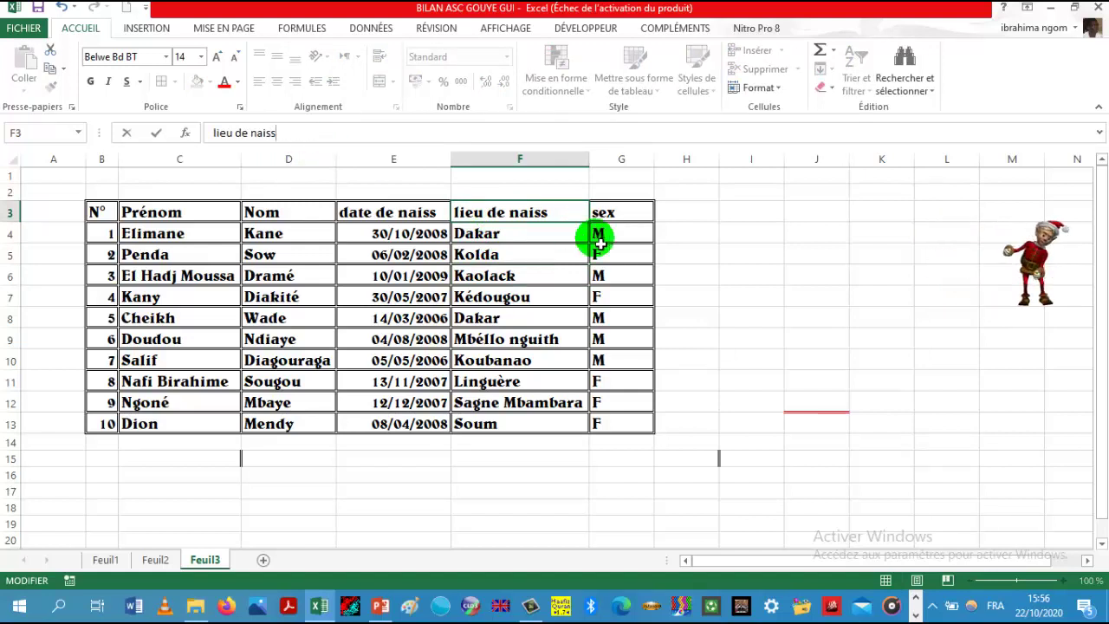
pyautogui.click(855, 398)
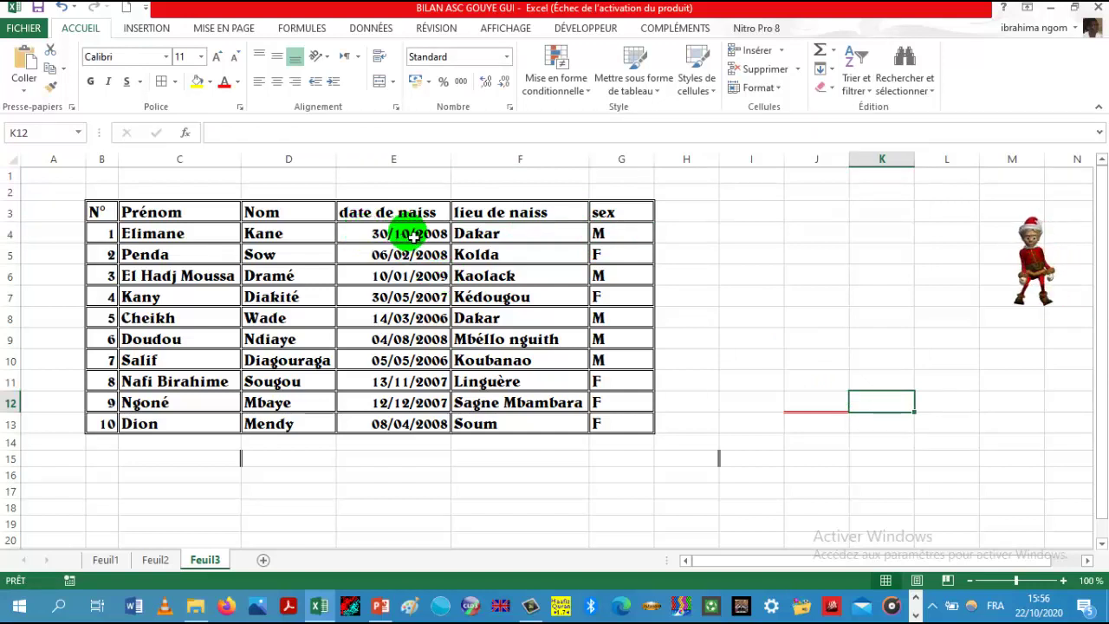
# Centre the dates in E4:E13 and M/F values in G4:G13, narrowing column G
pyautogui.moveTo(413, 234); pyautogui.dragTo(419, 423)
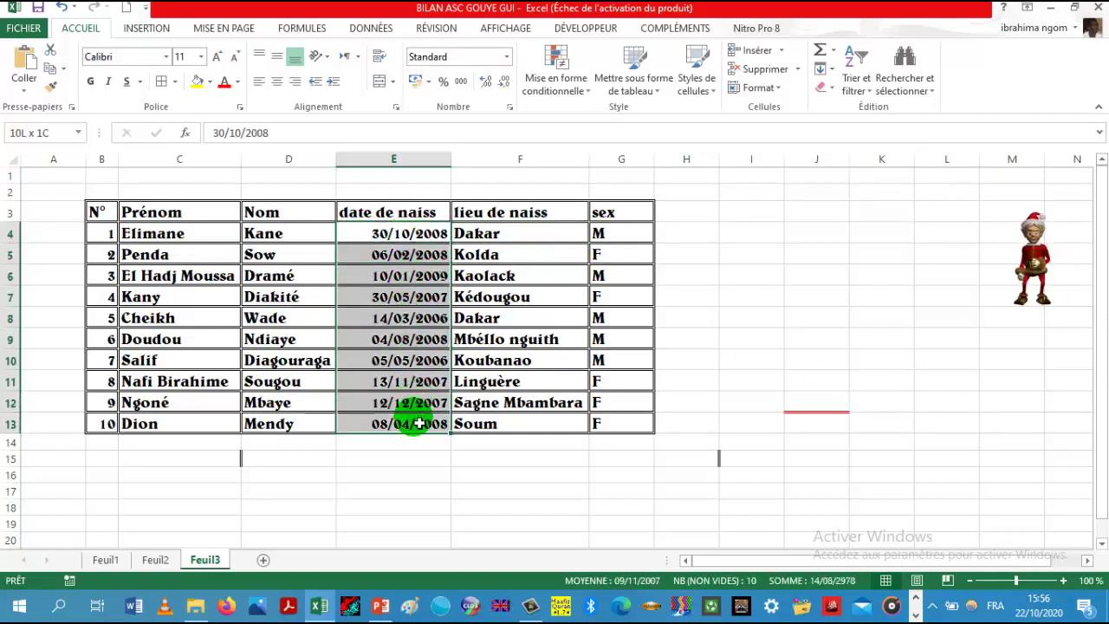
pyautogui.click(275, 84)
pyautogui.click(631, 300)
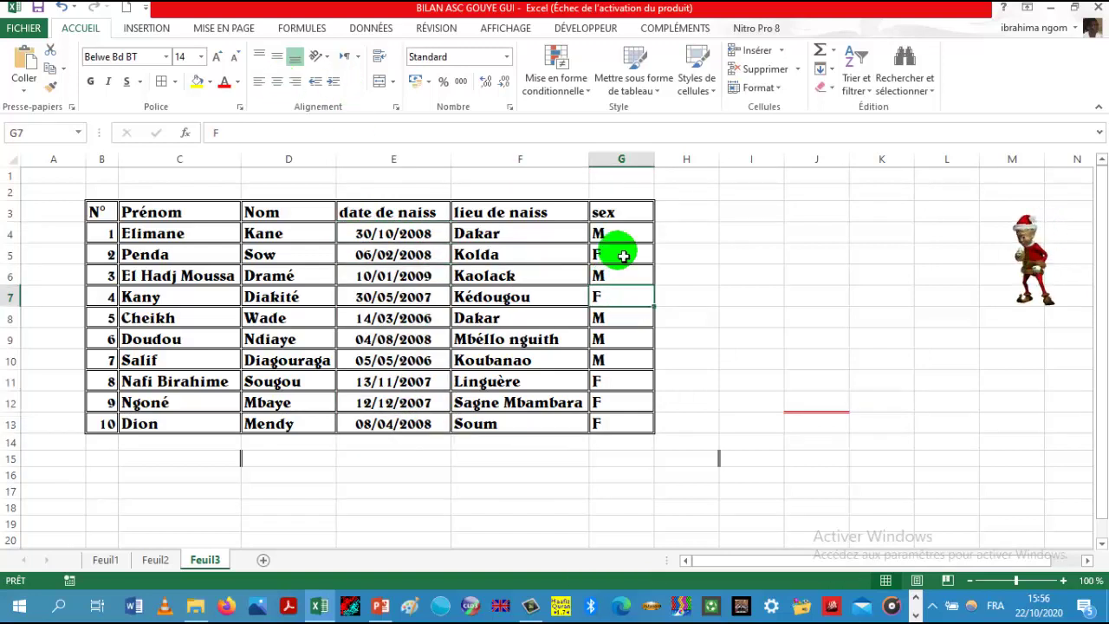
pyautogui.click(616, 233)
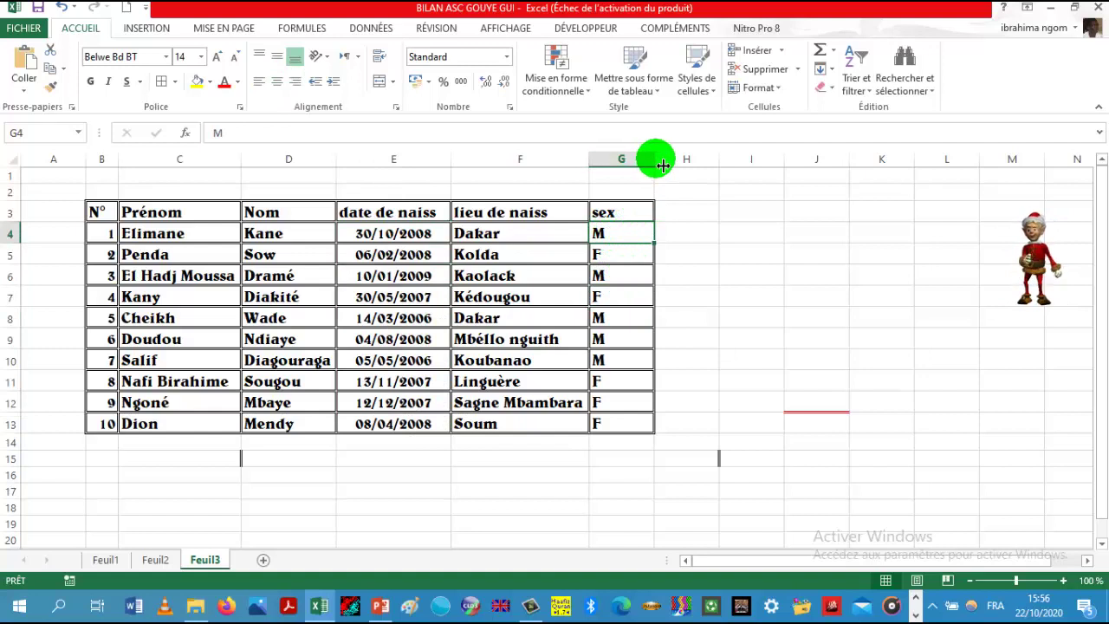
pyautogui.moveTo(654, 160); pyautogui.dragTo(624, 160)
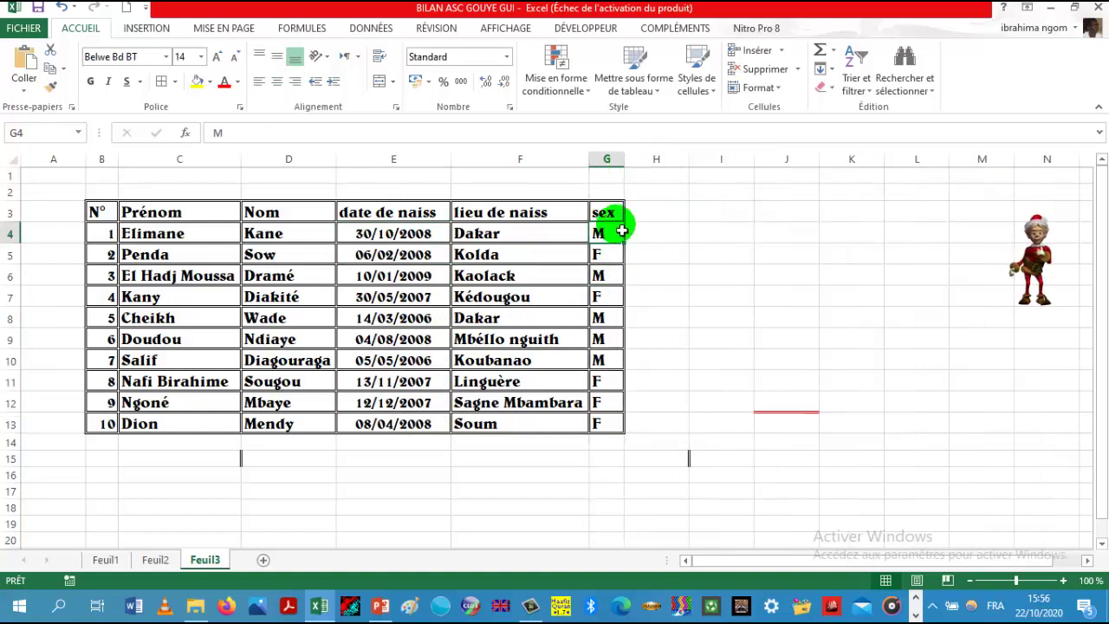
pyautogui.moveTo(613, 236); pyautogui.dragTo(608, 427)
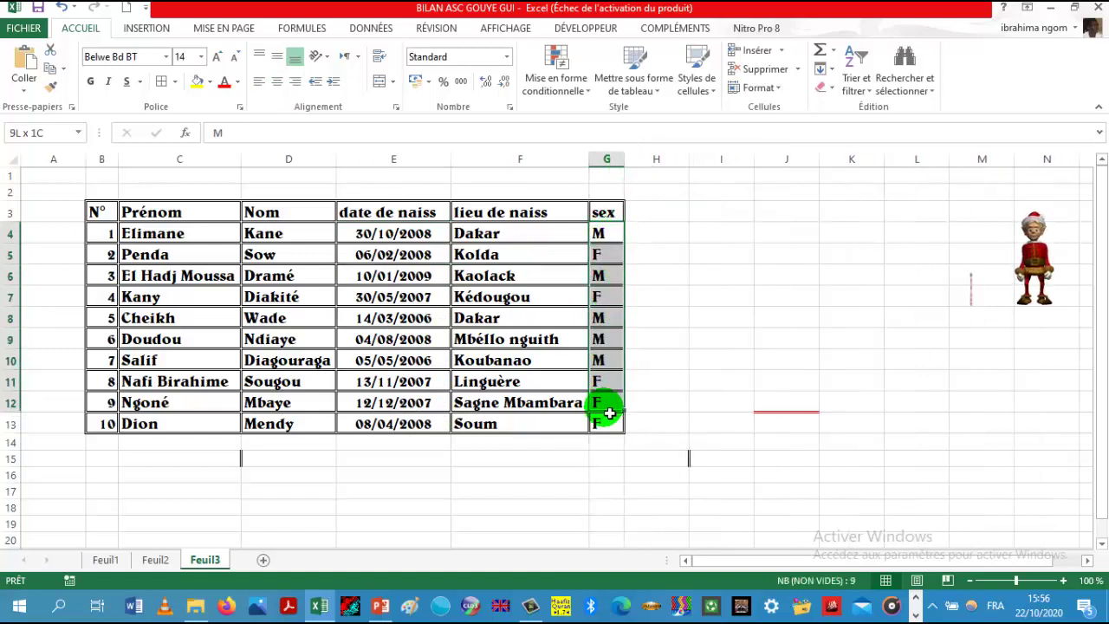
pyautogui.click(277, 81)
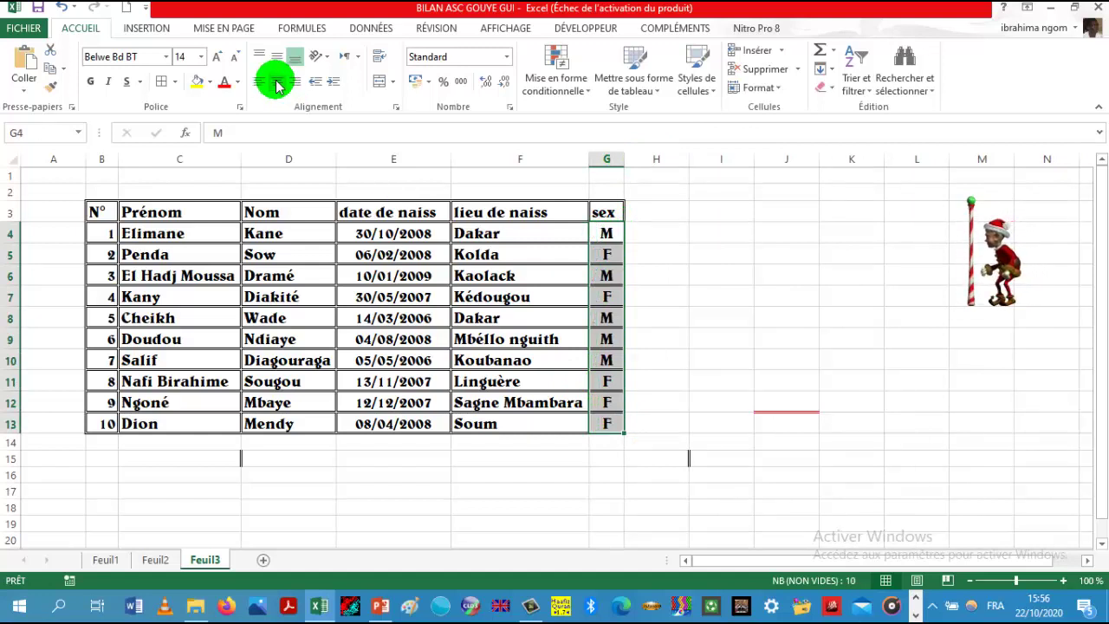
pyautogui.click(727, 340)
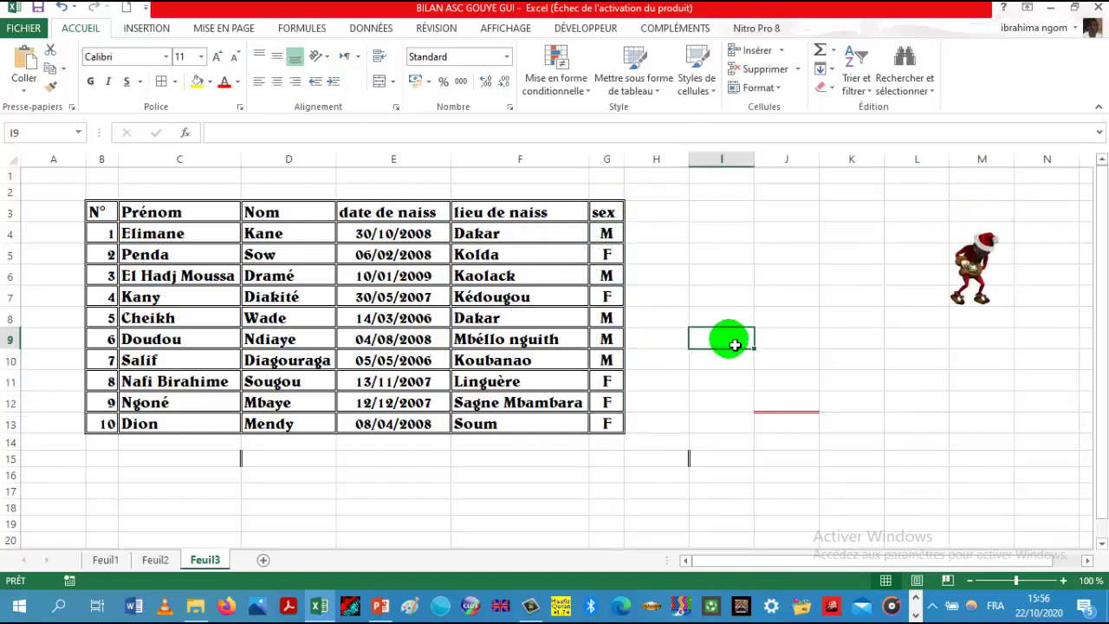
pyautogui.click(617, 215)
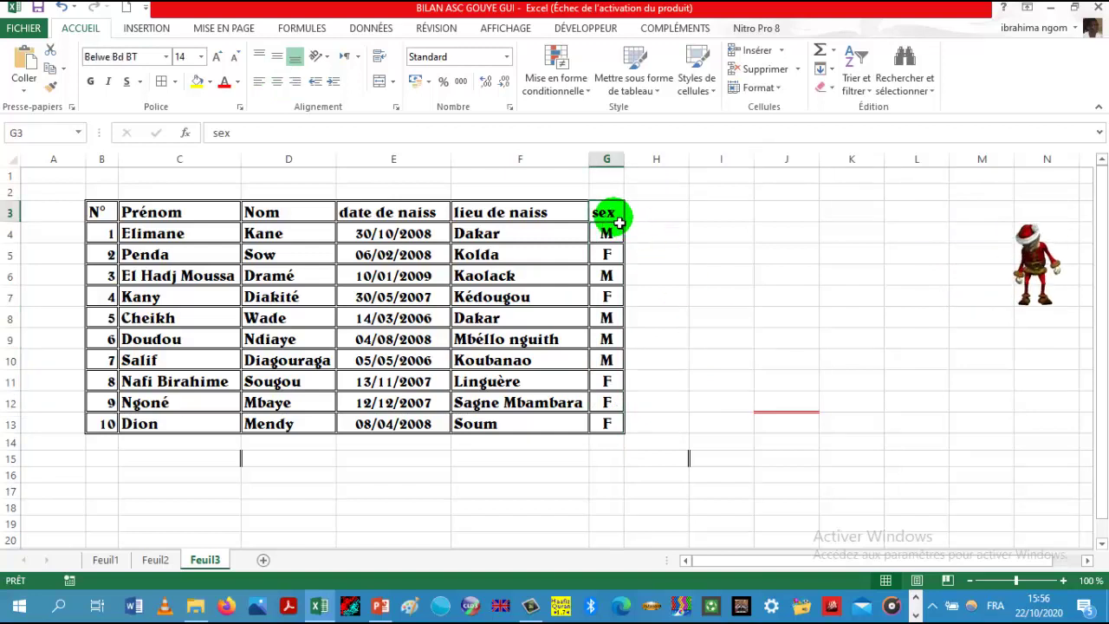
pyautogui.click(258, 136)
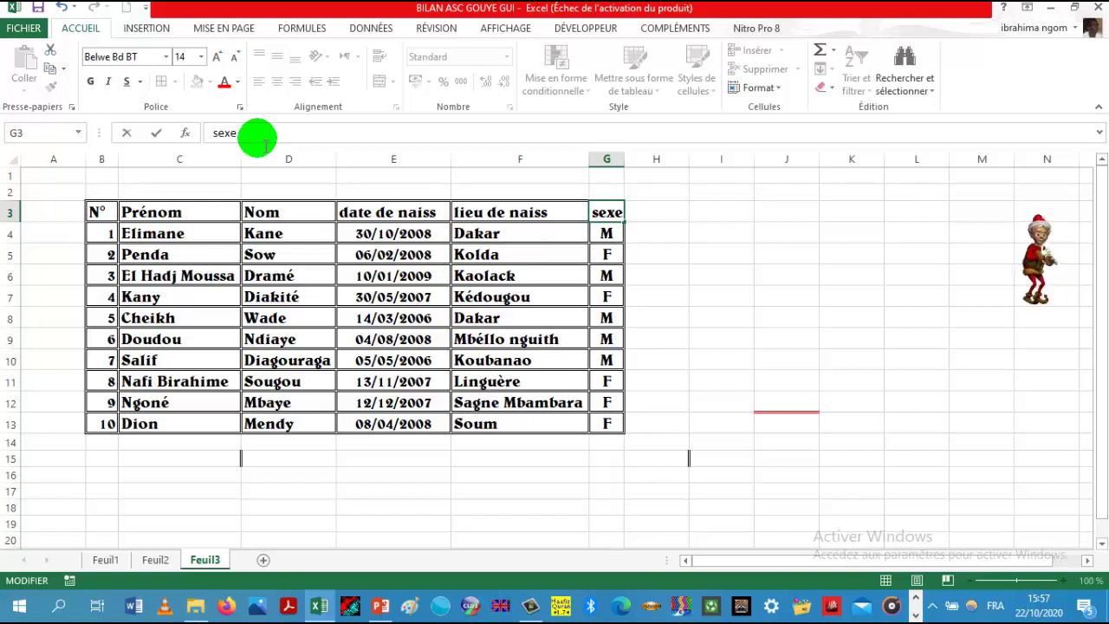
# Change the G3 header to 'Sexe' and re-enter 'Kolda' in F5
pyautogui.click(803, 297)
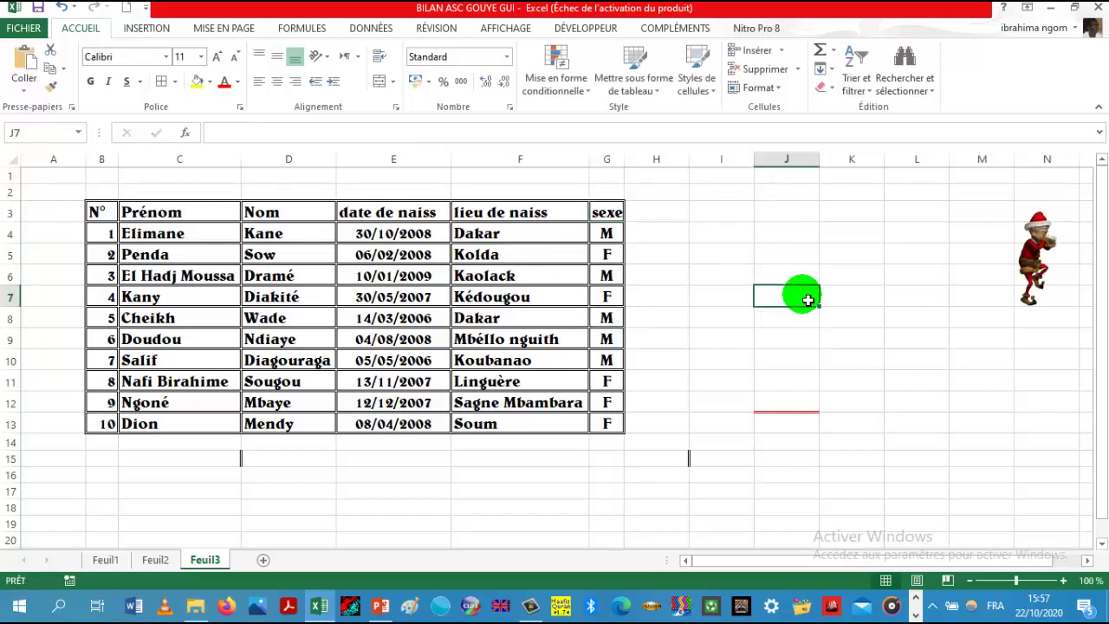
pyautogui.click(608, 217)
pyautogui.write('S')
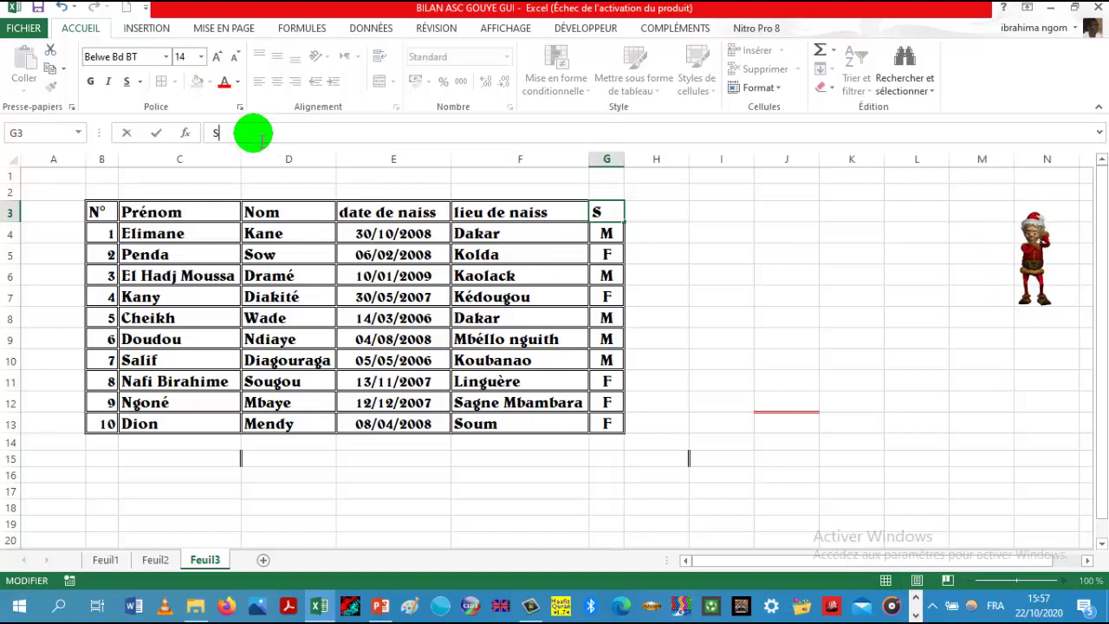
pyautogui.click(707, 235)
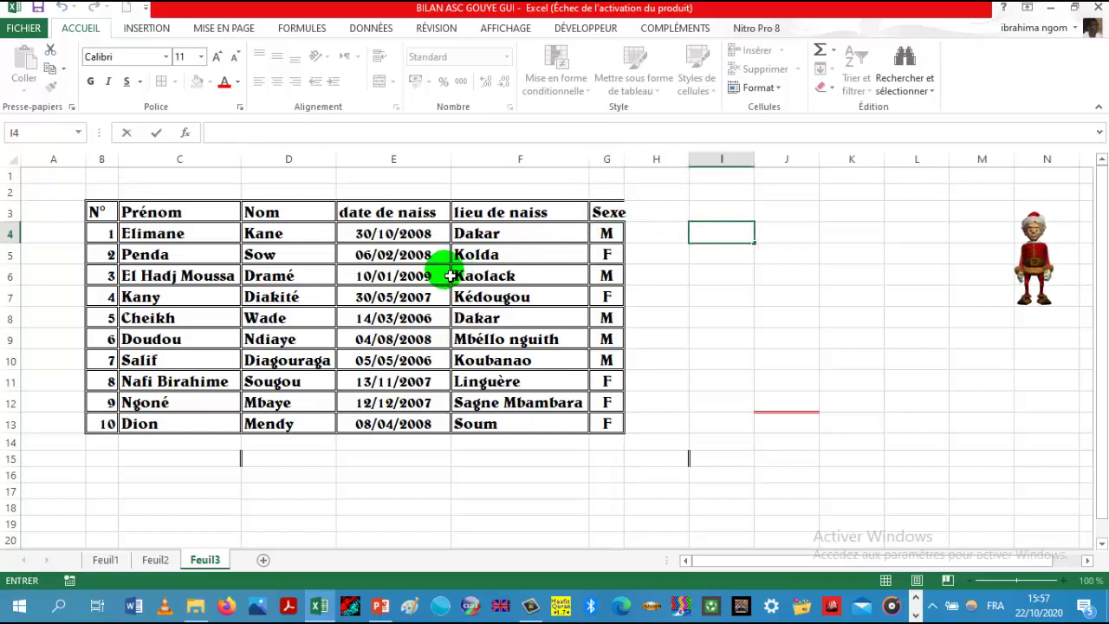
pyautogui.click(491, 258)
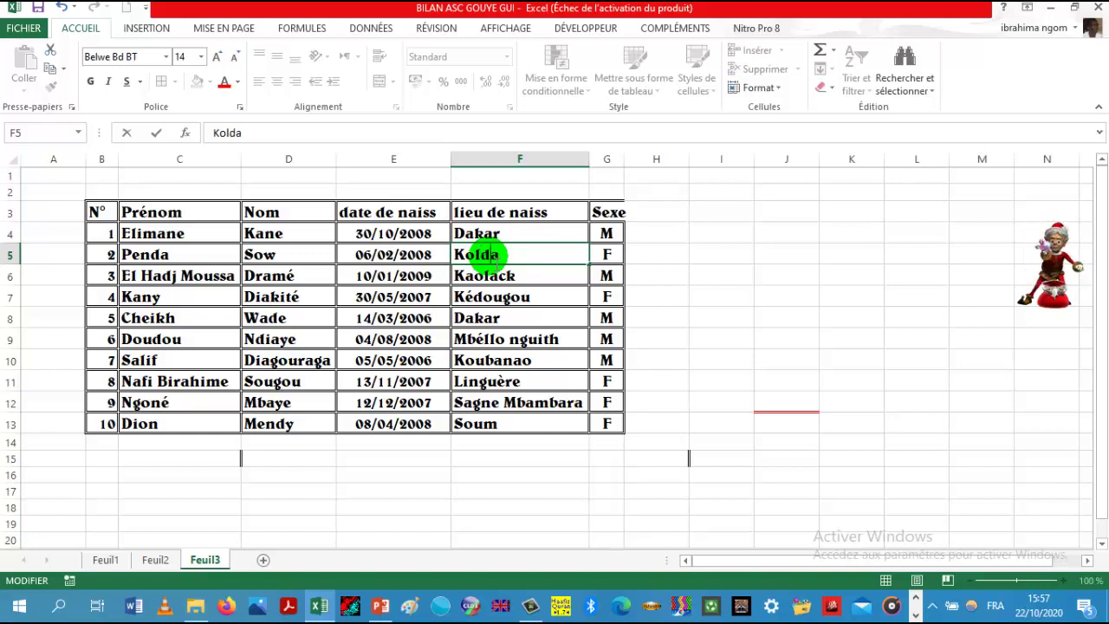
pyautogui.click(729, 298)
pyautogui.click(372, 162)
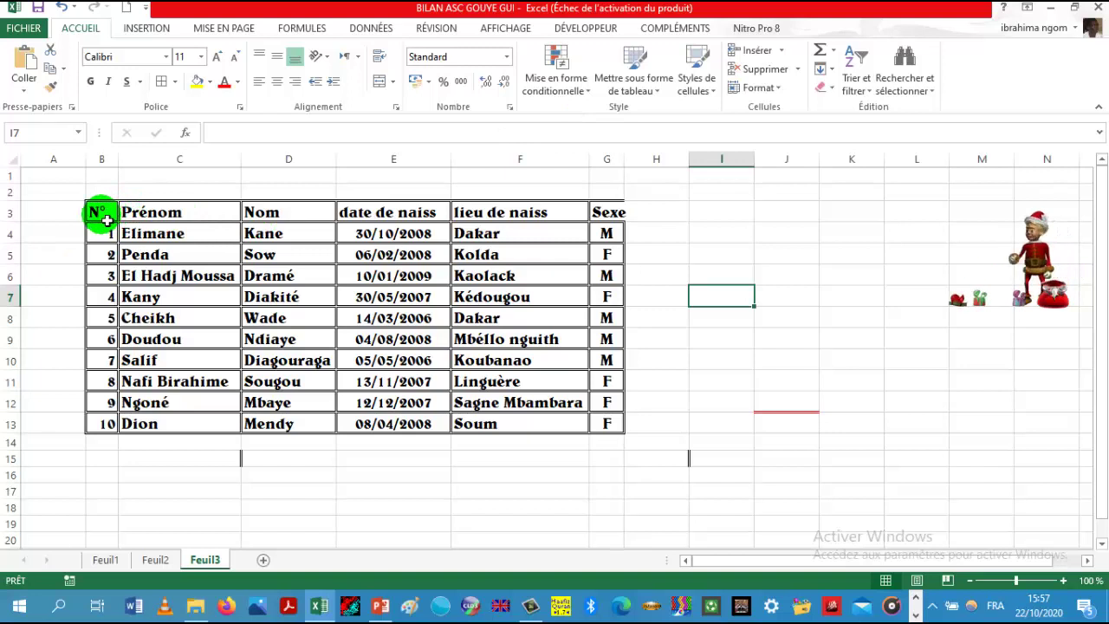
# Format B3:G13 as a table with headers using a blue medium style
pyautogui.moveTo(99, 216)
pyautogui.mouseDown()
pyautogui.moveTo(572, 354)
pyautogui.moveTo(602, 420)
pyautogui.mouseUp()
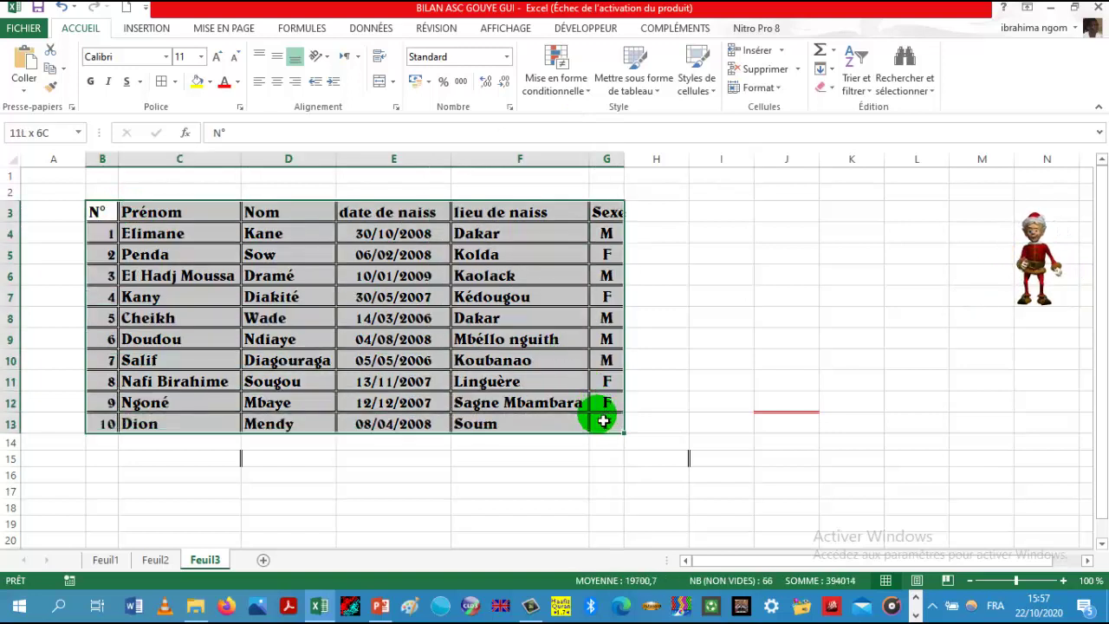
pyautogui.click(656, 98)
pyautogui.click(656, 97)
pyautogui.click(656, 98)
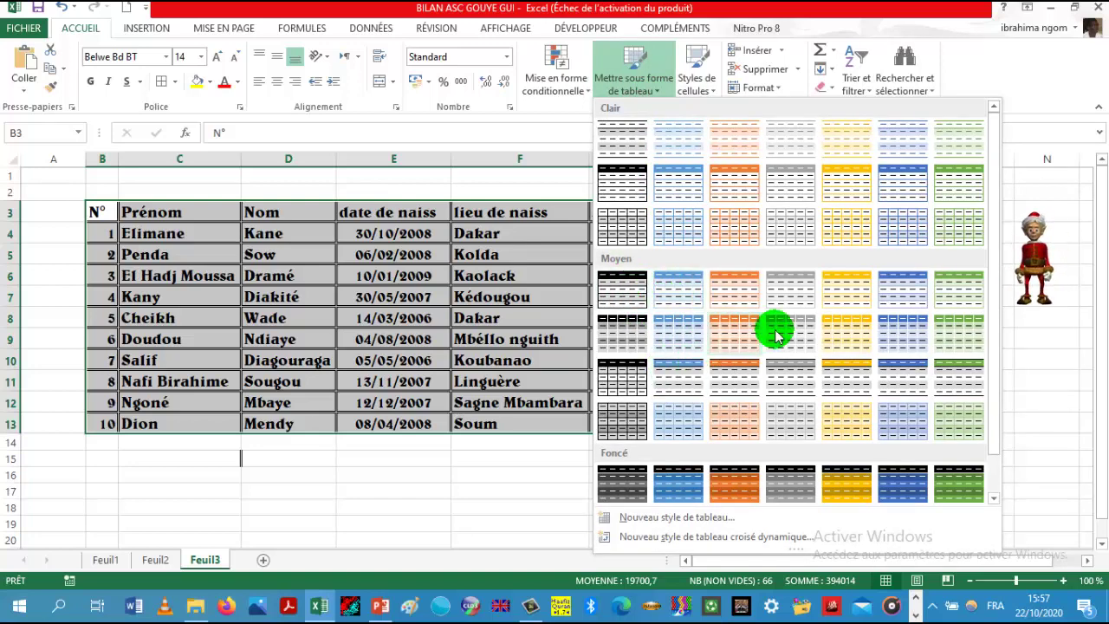
pyautogui.click(902, 340)
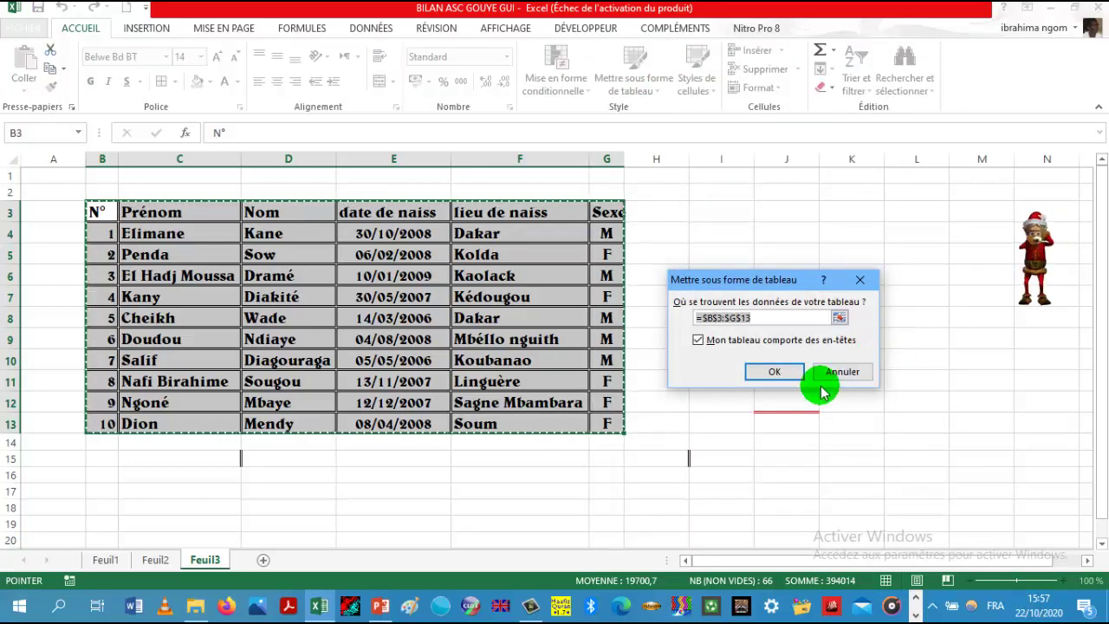
pyautogui.click(774, 372)
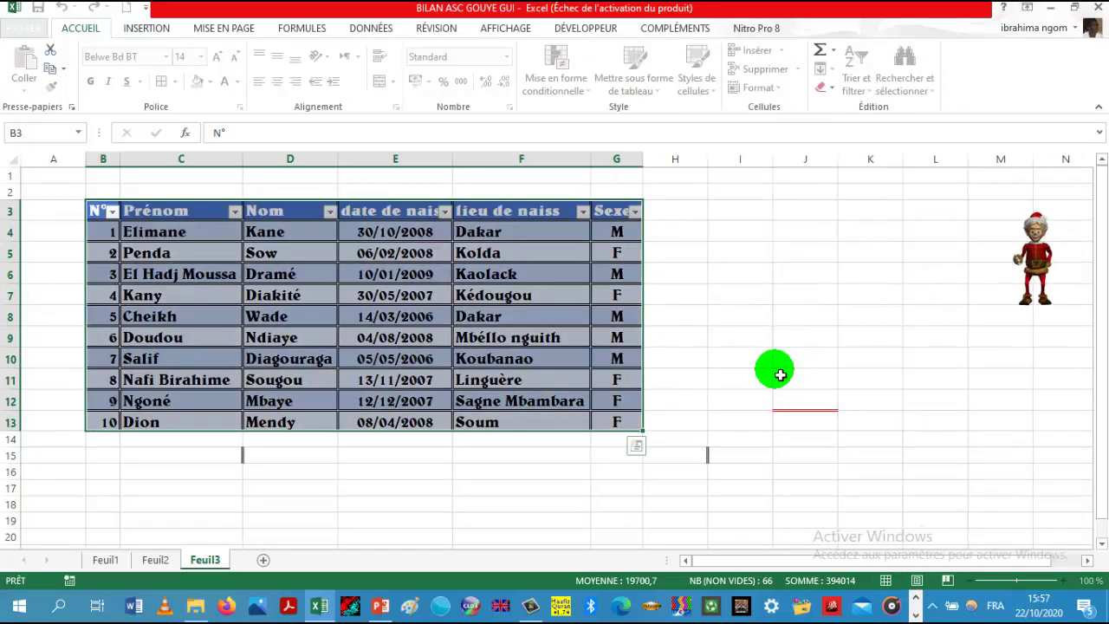
pyautogui.click(770, 355)
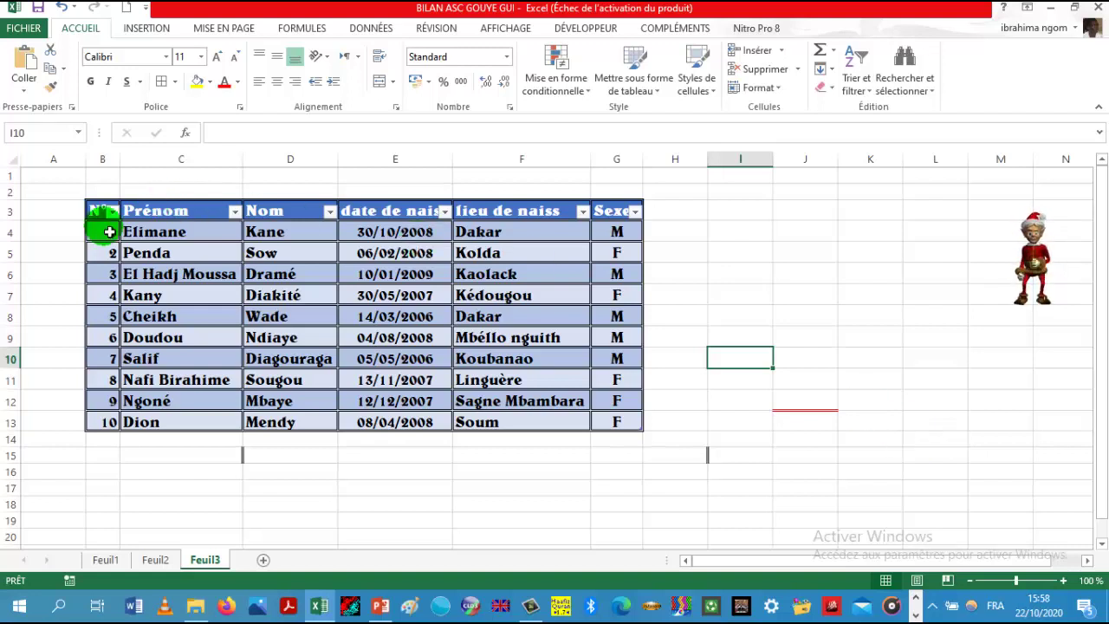
# Restyle the student table from blue to the orange medium banded table style via Mettre sous forme de tableau
pyautogui.moveTo(102, 217); pyautogui.dragTo(619, 414)
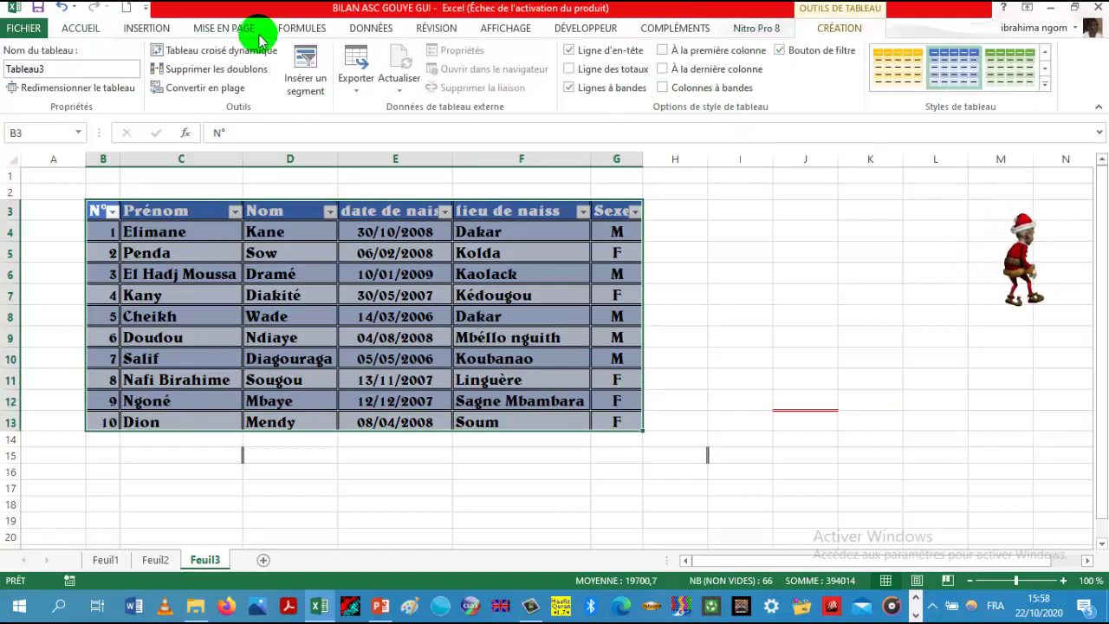
pyautogui.click(91, 28)
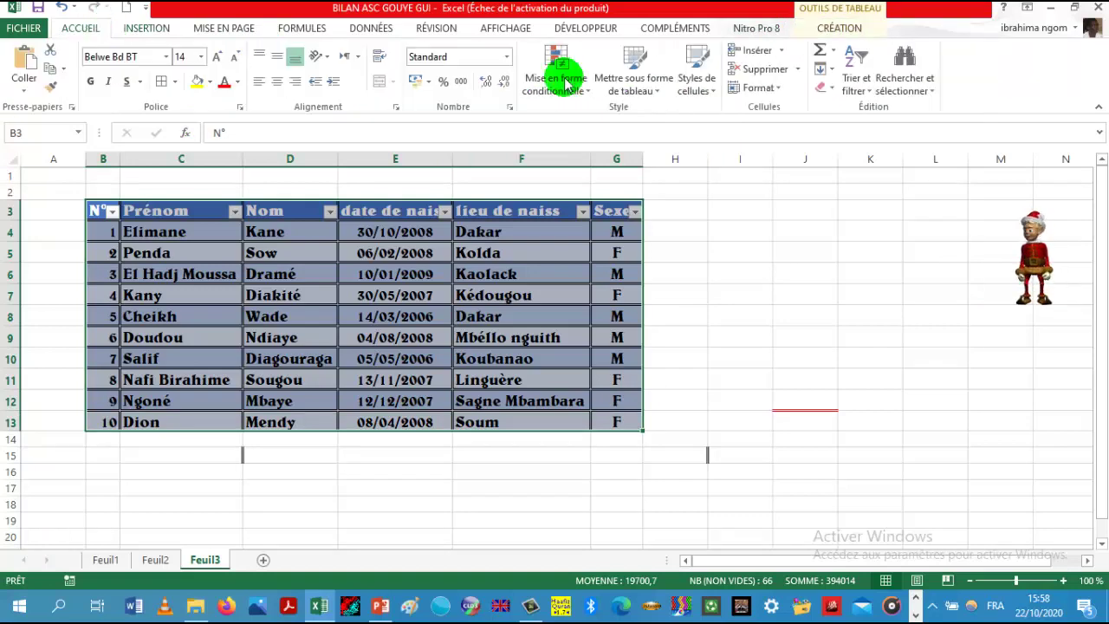
pyautogui.click(658, 91)
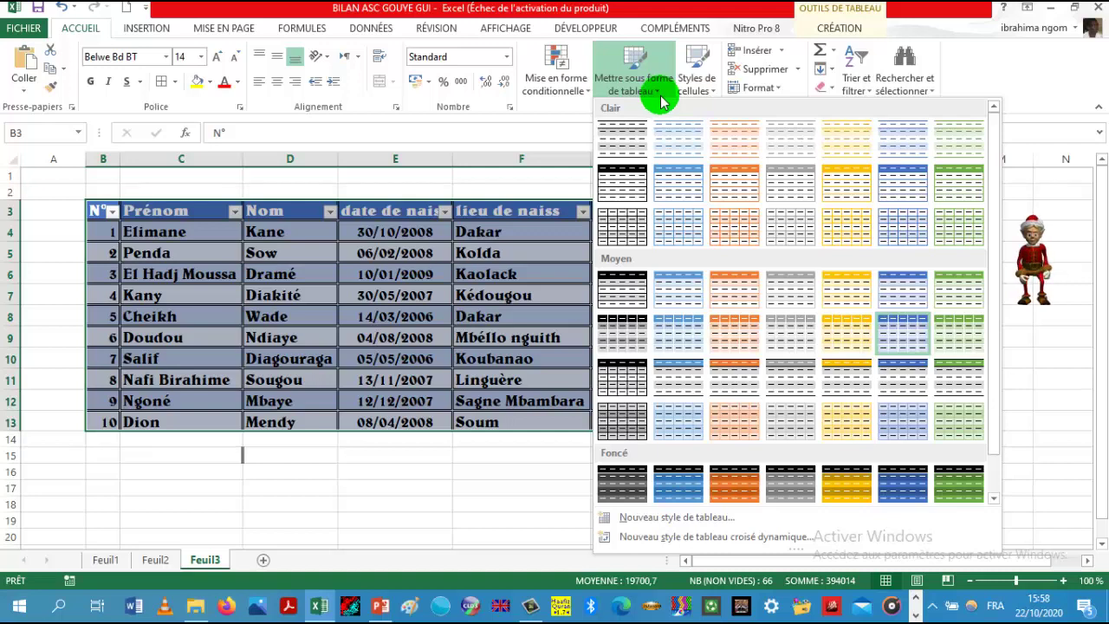
pyautogui.click(733, 292)
pyautogui.click(738, 291)
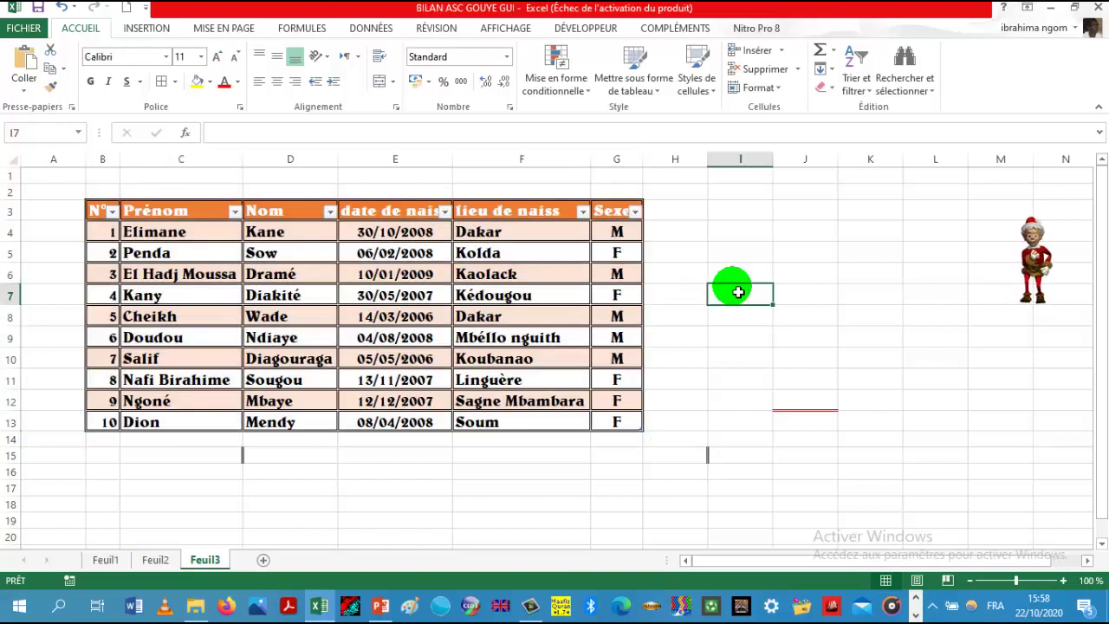